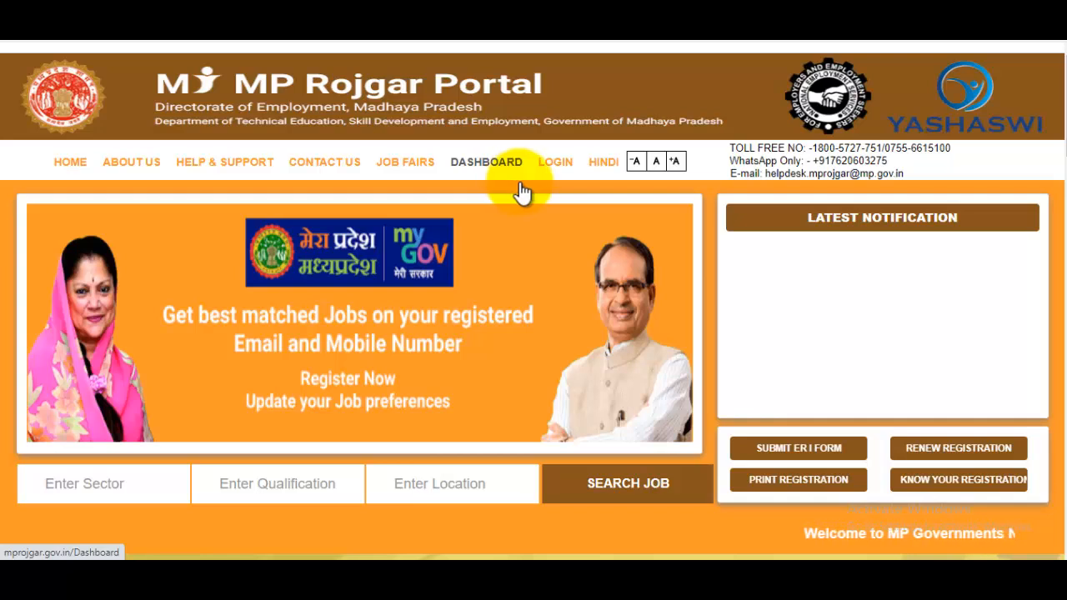
Step: Highlight the GyanDev Host channel name, then clear the highlight
{"action": "mouse_move", "coordinate": [556, 162]}
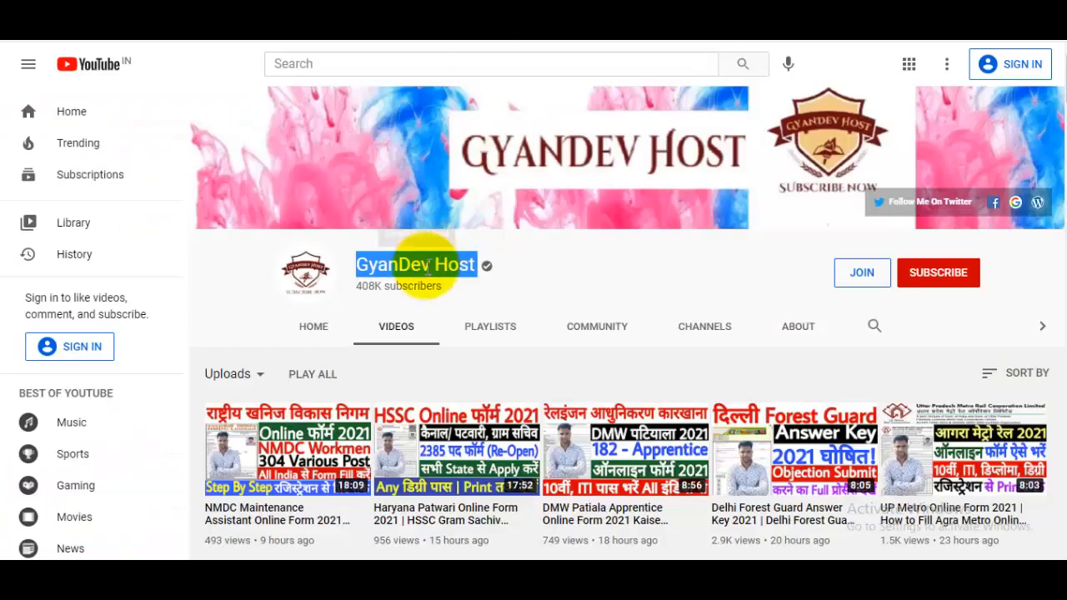
{"action": "left_click", "coordinate": [430, 266]}
{"action": "left_click_drag", "start_coordinate": [369, 269], "coordinate": [481, 264]}
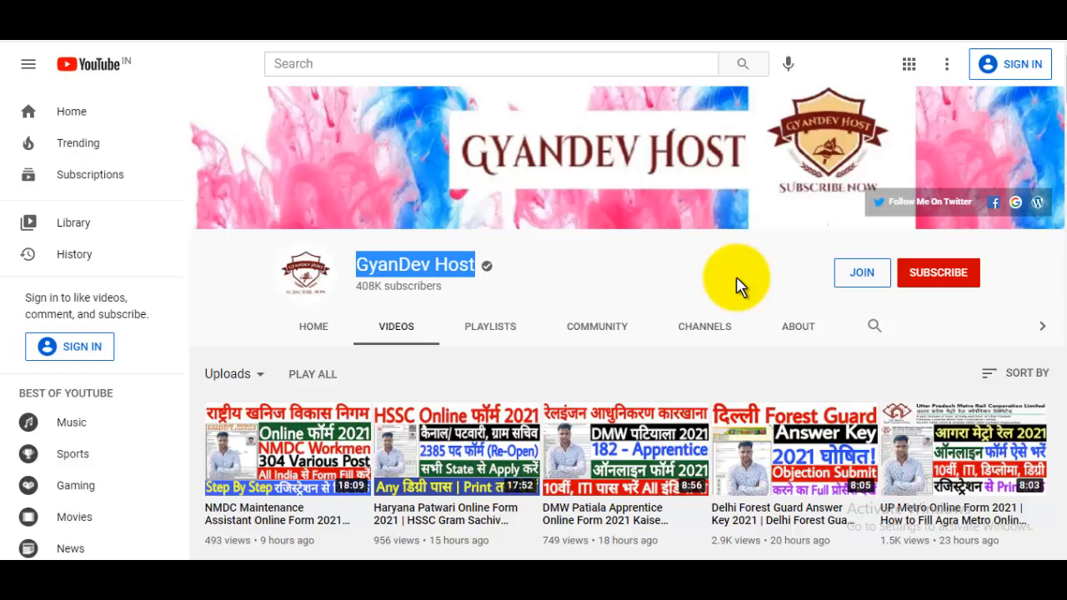
{"action": "left_click", "coordinate": [711, 291]}
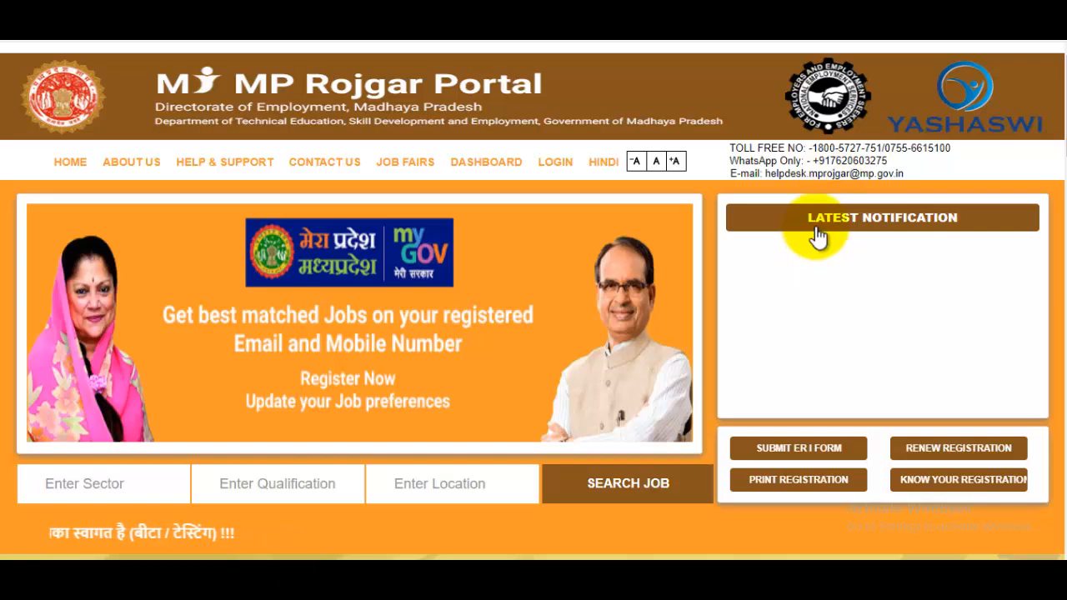
Step: Start a new Job Seeker registration from the portal home page
{"action": "scroll", "coordinate": [776, 219], "scroll_direction": "down", "scroll_amount": 2}
{"action": "scroll", "coordinate": [705, 272], "scroll_direction": "down", "scroll_amount": 3}
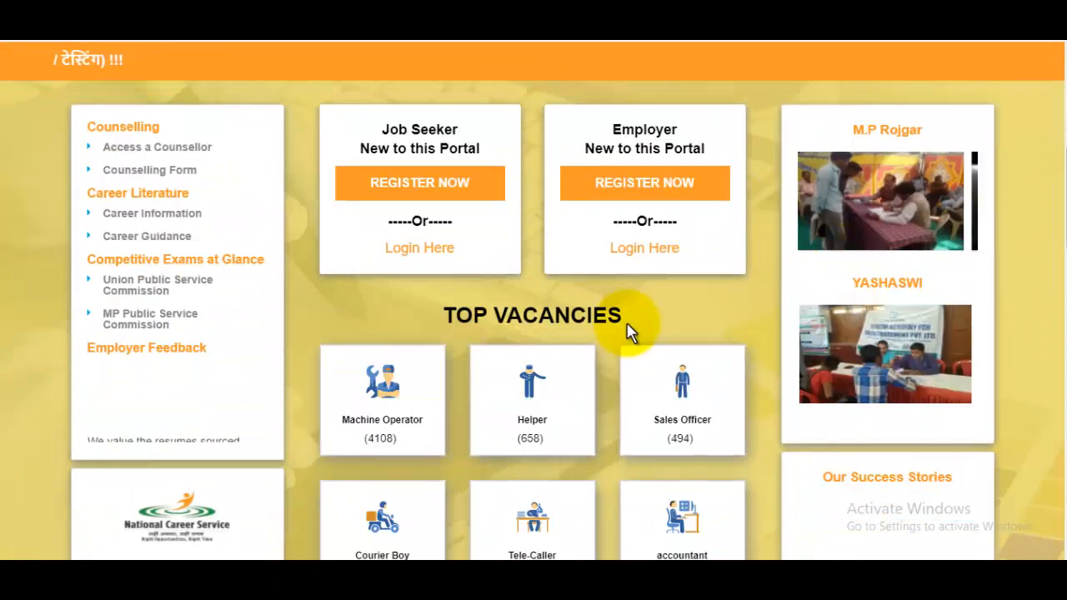
{"action": "left_click", "coordinate": [451, 196]}
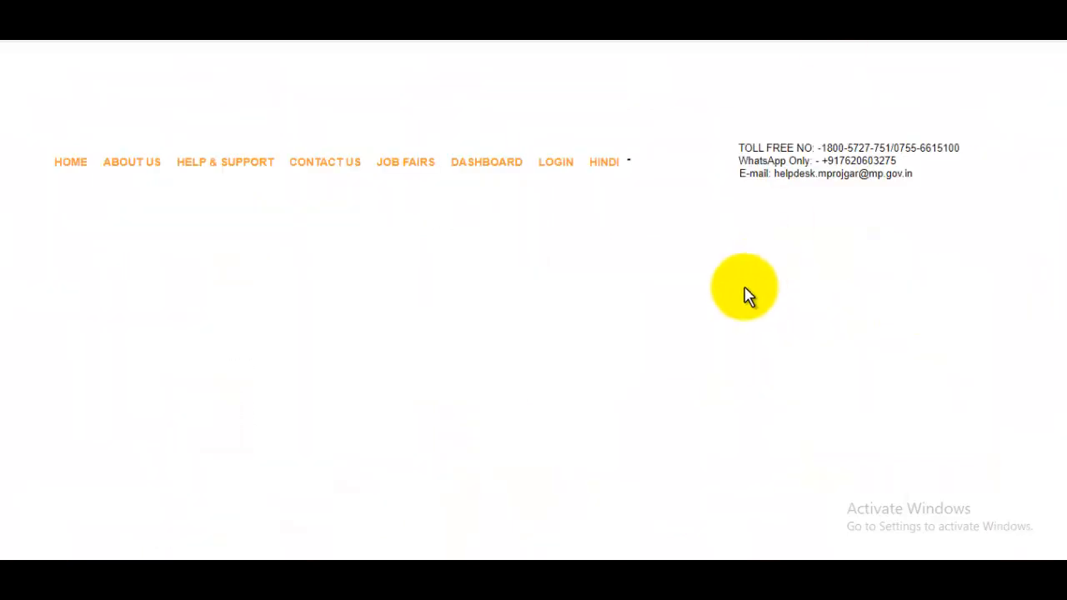
{"action": "scroll", "coordinate": [708, 303], "scroll_direction": "down", "scroll_amount": 2}
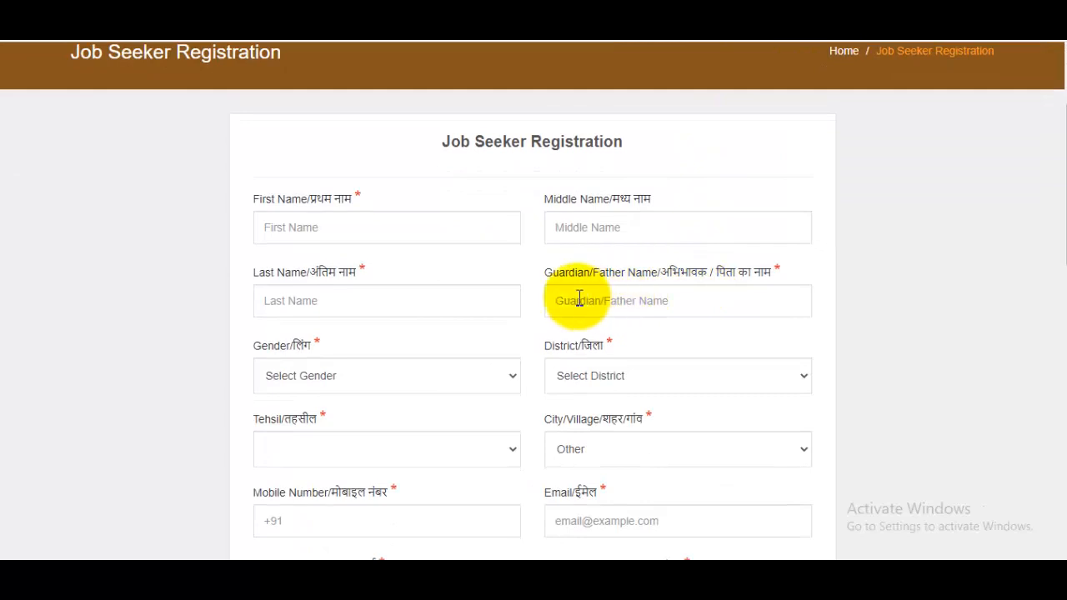
Step: Enter the applicant's first name, last name and father's name, leaving the middle name blank
{"action": "left_click", "coordinate": [410, 223]}
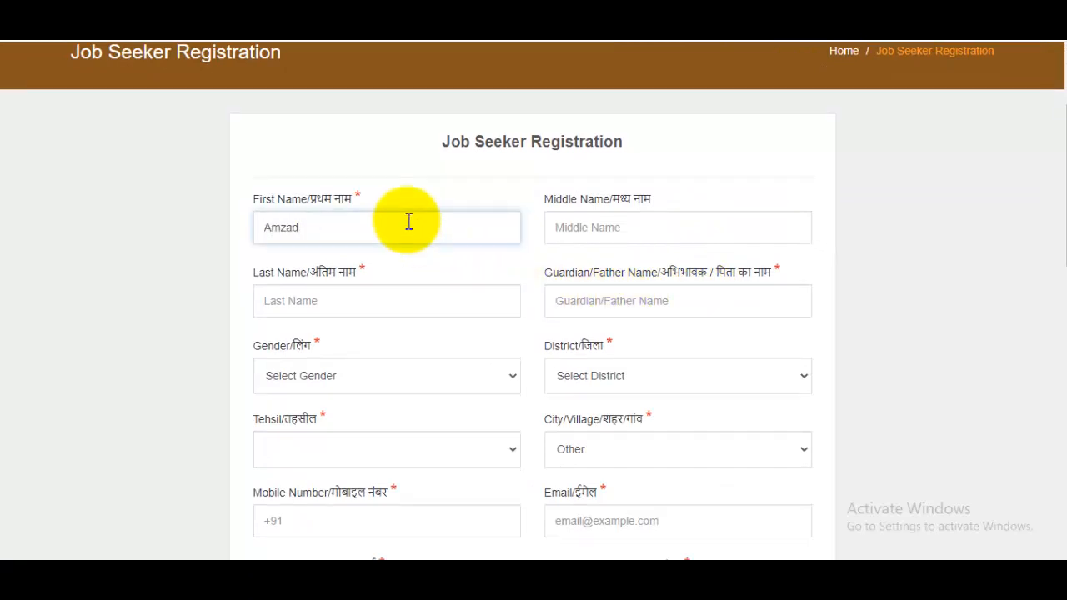
{"action": "left_click", "coordinate": [584, 227]}
{"action": "left_click", "coordinate": [385, 291]}
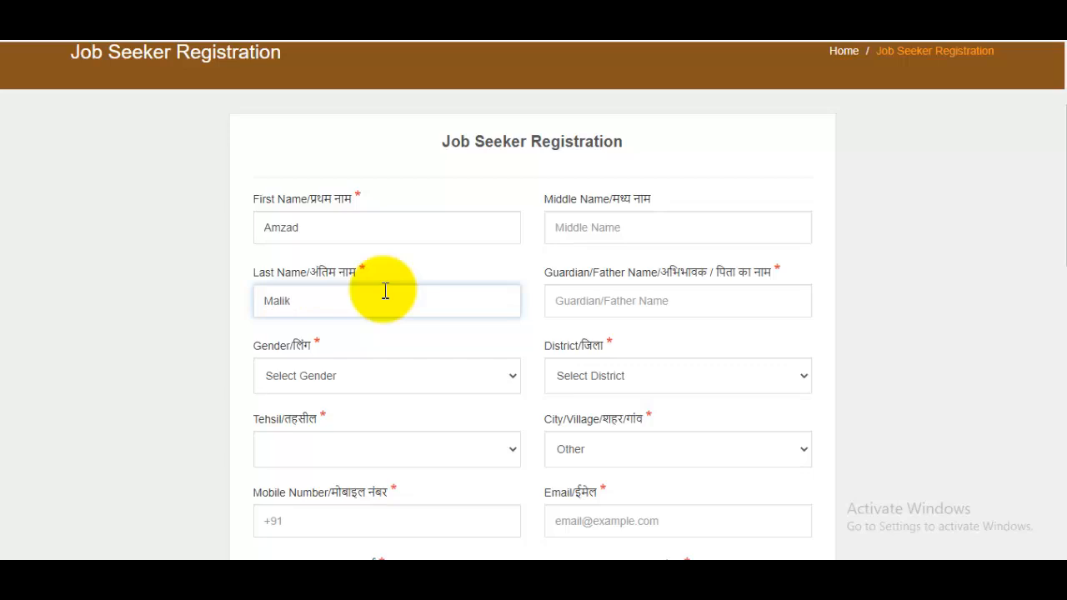
{"action": "left_click", "coordinate": [662, 309]}
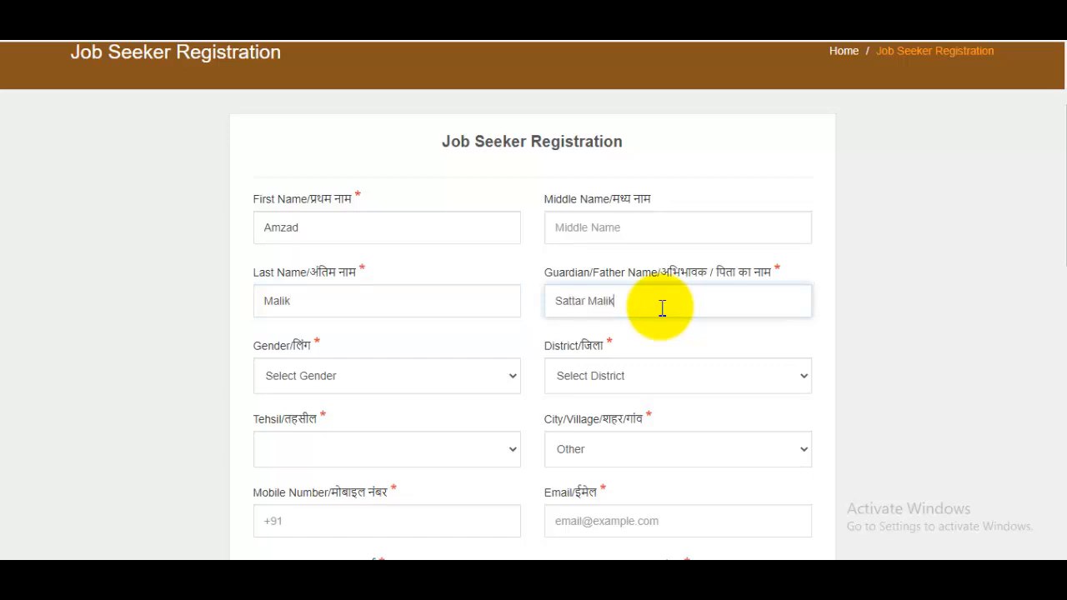
{"action": "scroll", "coordinate": [409, 238], "scroll_direction": "down", "scroll_amount": 1}
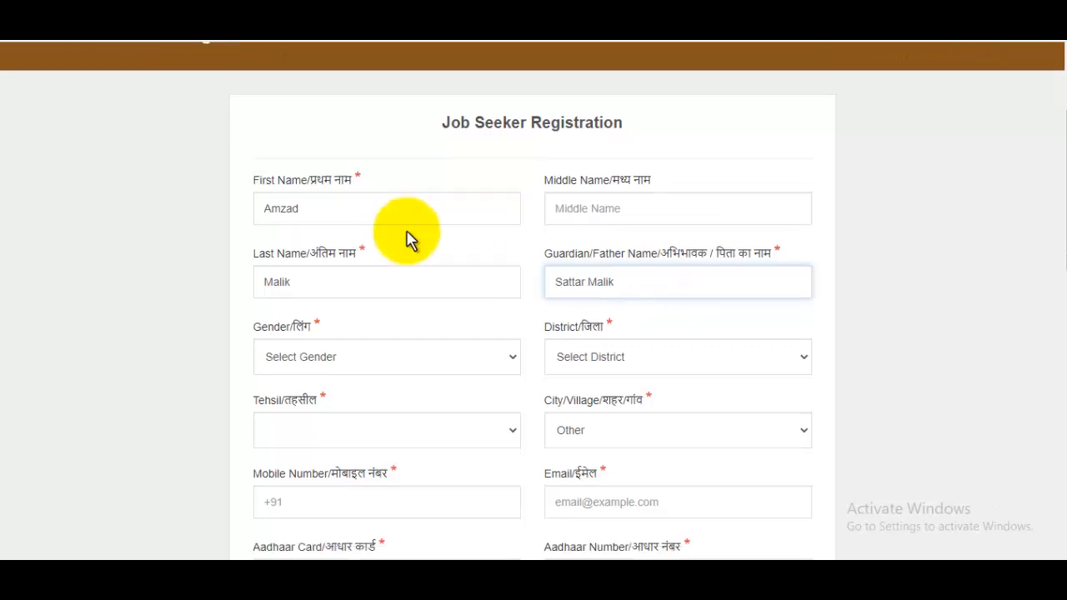
Step: Choose Male for gender and Bhopal from the district list
{"action": "left_click", "coordinate": [379, 296]}
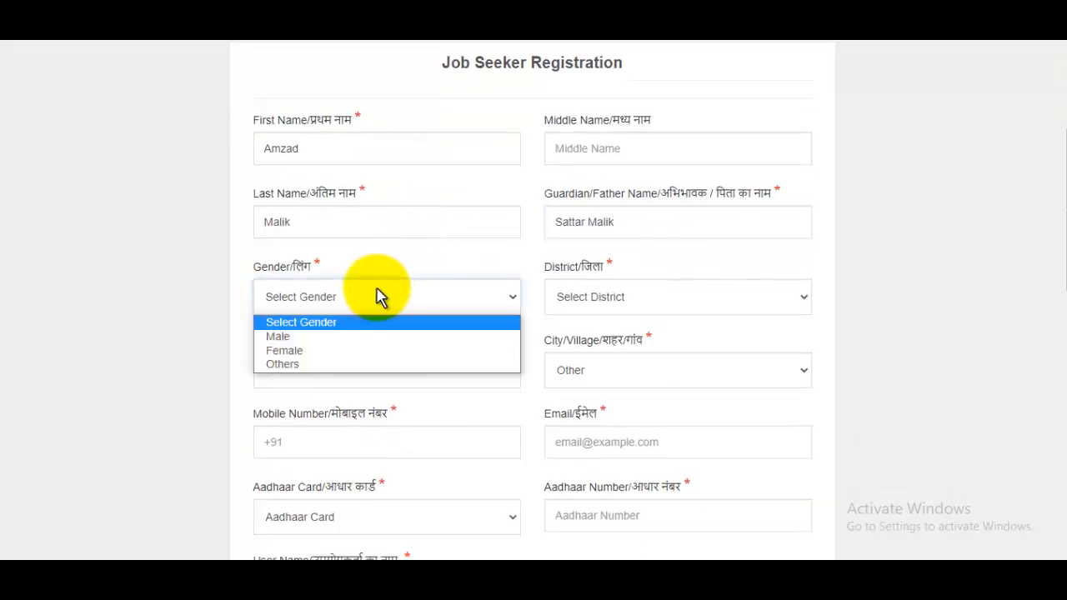
{"action": "left_click", "coordinate": [288, 337]}
{"action": "left_click", "coordinate": [609, 309]}
{"action": "scroll", "coordinate": [624, 179], "scroll_direction": "down", "scroll_amount": 10}
{"action": "scroll", "coordinate": [624, 180], "scroll_direction": "up", "scroll_amount": 10}
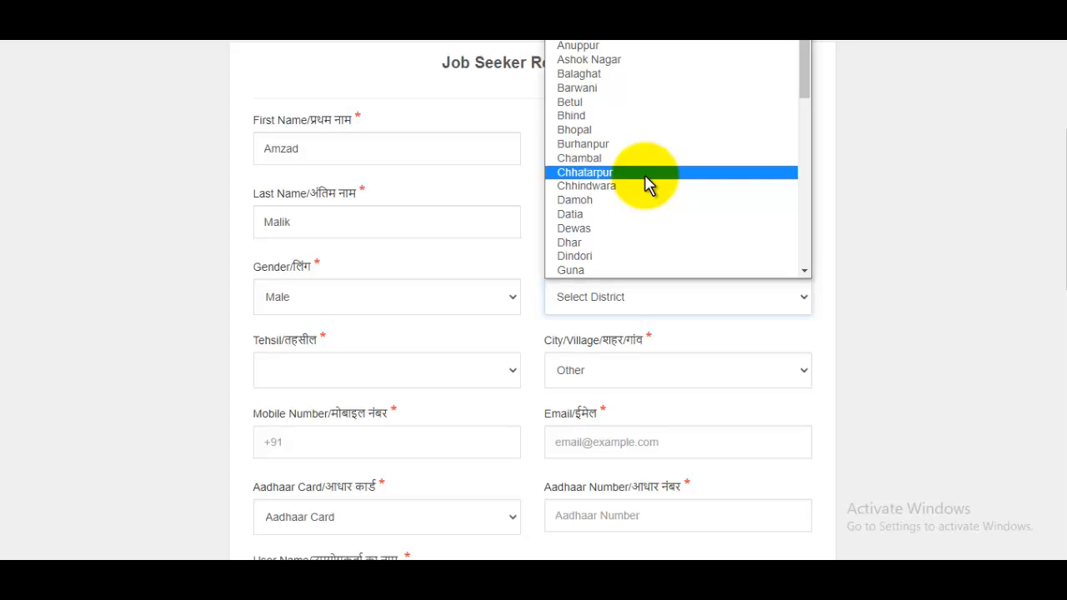
{"action": "left_click", "coordinate": [585, 127]}
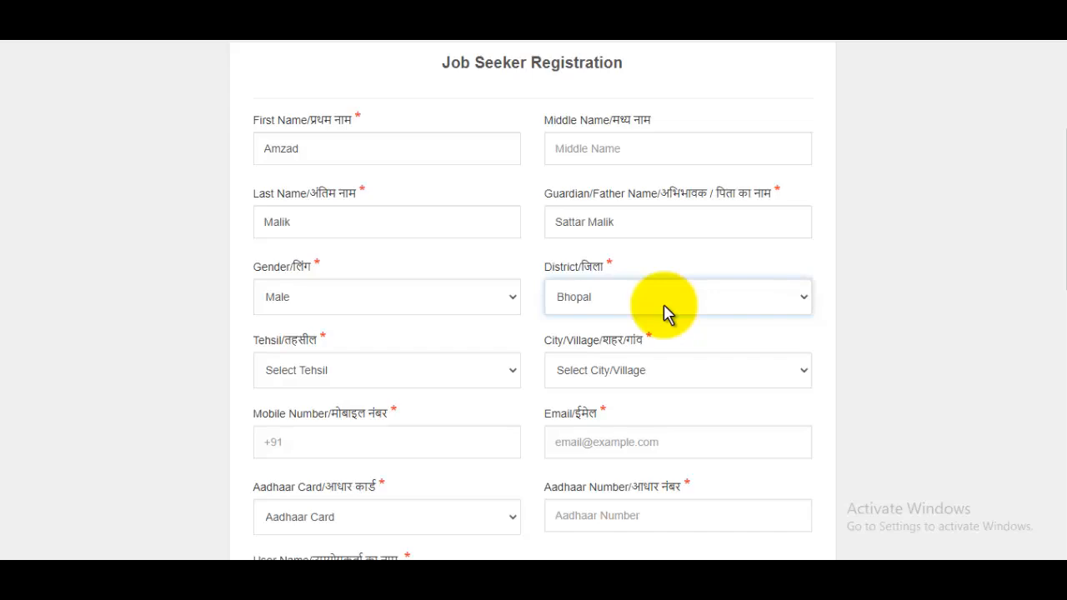
Step: Pick Berasia as the tehsil and Ajampur as the city/village, then start the mobile number
{"action": "left_click", "coordinate": [361, 384]}
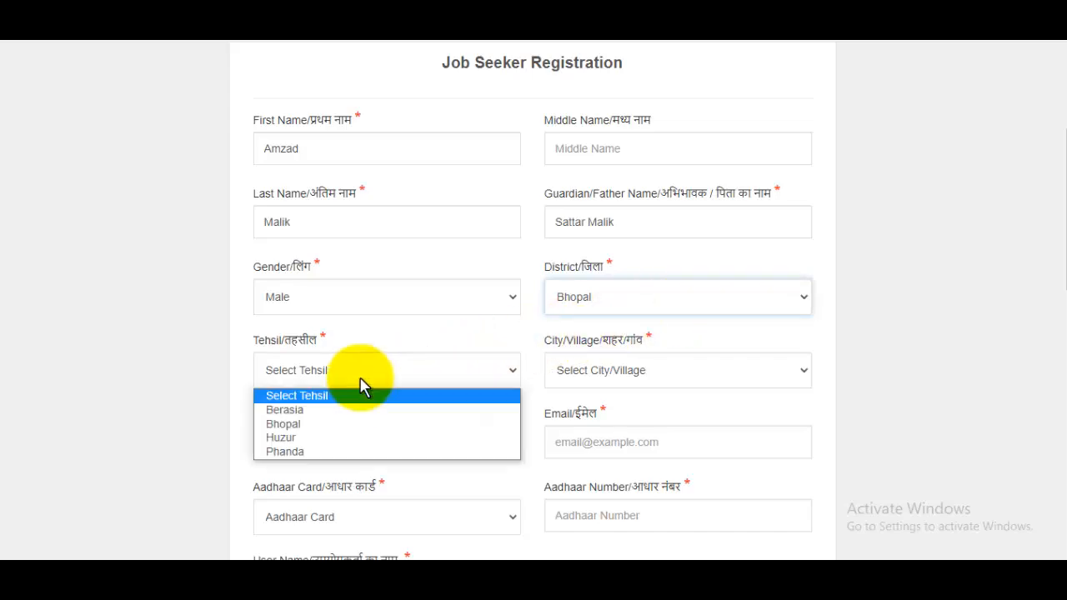
{"action": "left_click", "coordinate": [319, 410]}
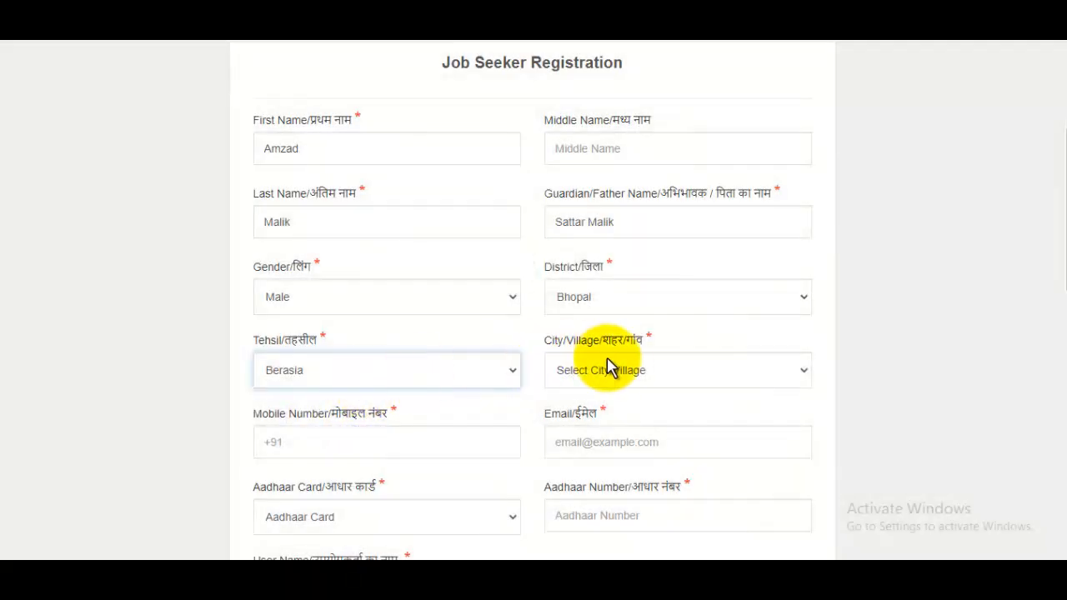
{"action": "left_click", "coordinate": [607, 369]}
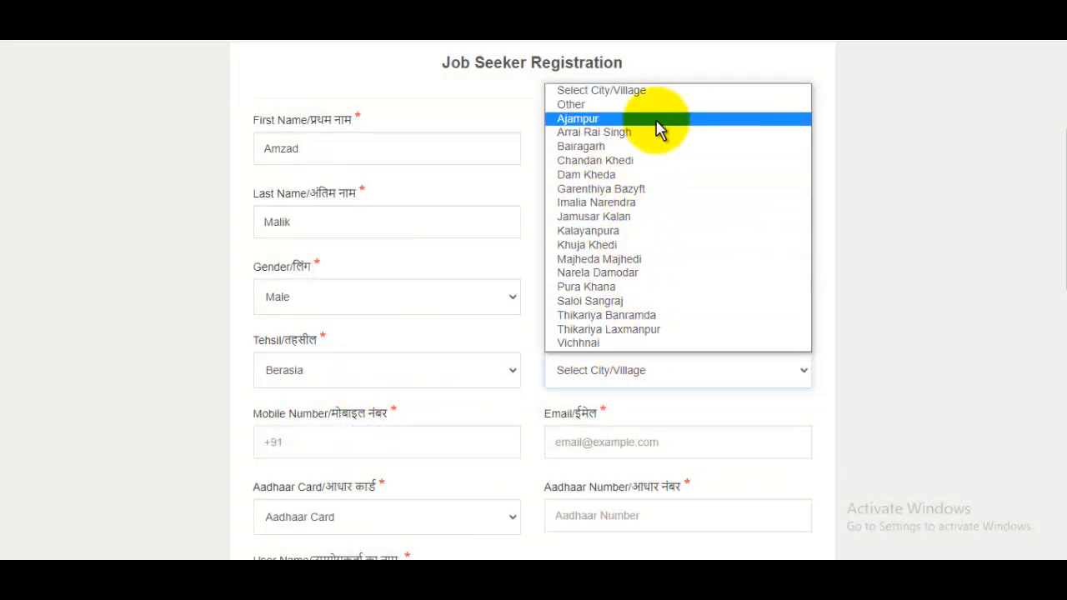
{"action": "left_click", "coordinate": [577, 119]}
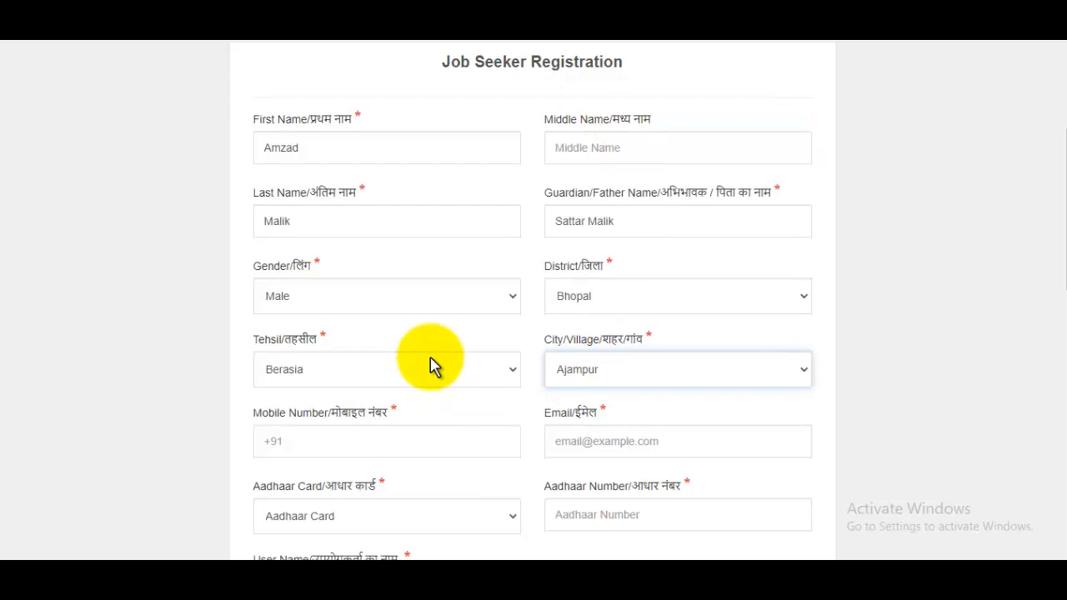
{"action": "scroll", "coordinate": [385, 315], "scroll_direction": "down", "scroll_amount": 2}
{"action": "left_click", "coordinate": [380, 287]}
Step: Enter the mobile number and e-mail address, keeping Aadhaar Card as the ID type
{"action": "type", "text": "9999999999"}
{"action": "left_click", "coordinate": [676, 281]}
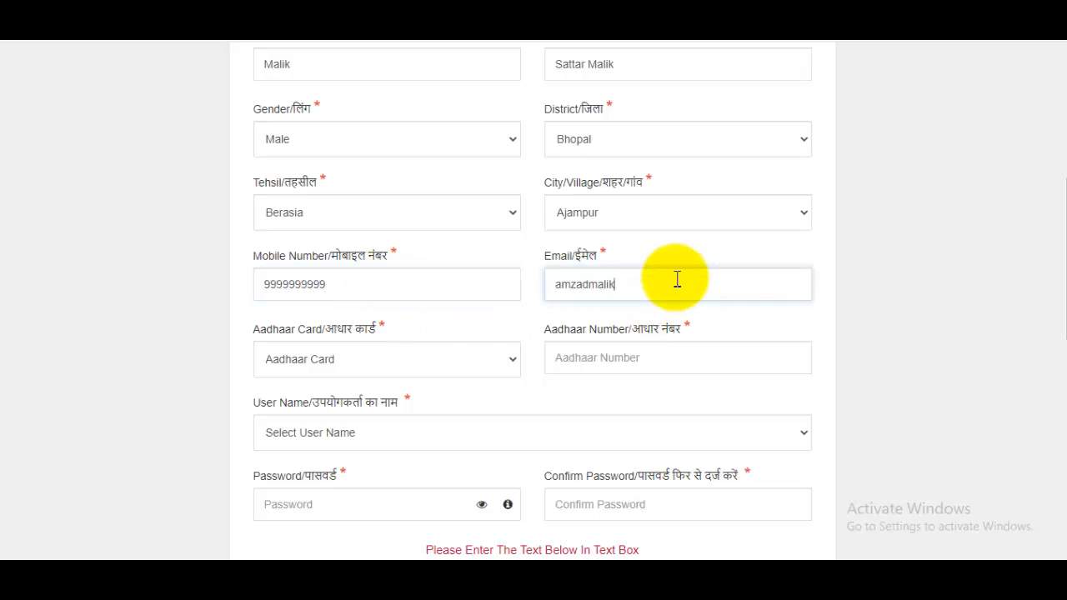
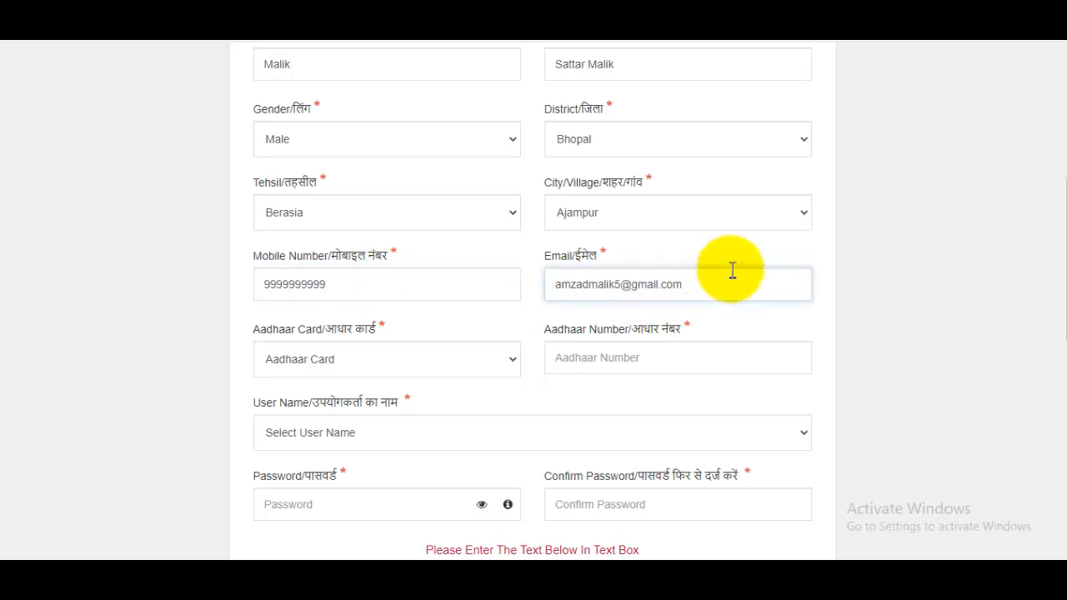
{"action": "left_click", "coordinate": [388, 361]}
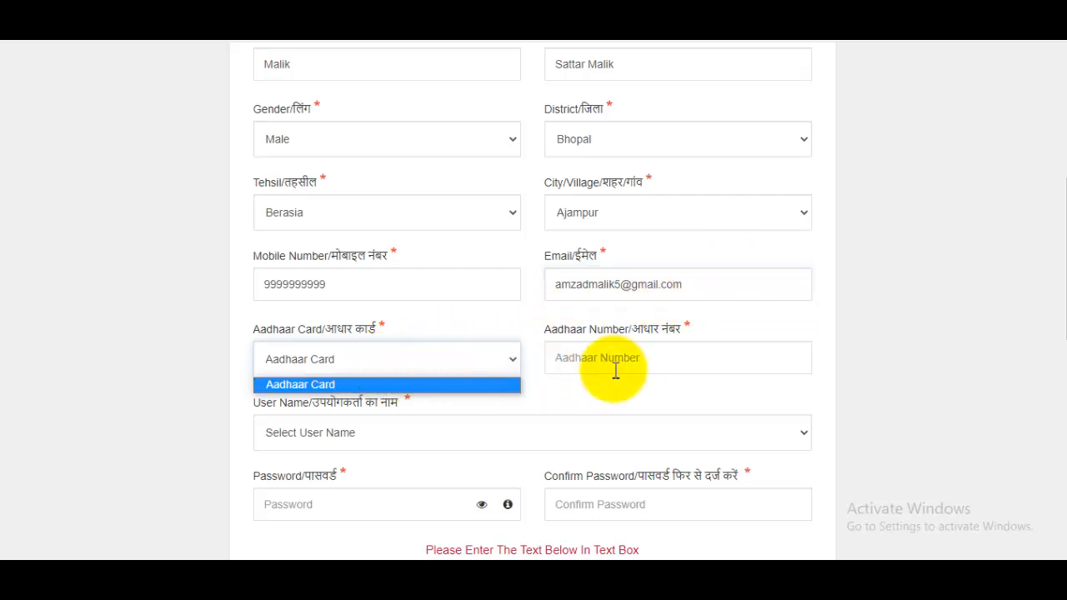
{"action": "left_click", "coordinate": [631, 358]}
{"action": "scroll", "coordinate": [639, 286], "scroll_direction": "down", "scroll_amount": 2}
Step: Set the login user name to Email and go through the password and confirm-password fields
{"action": "left_click", "coordinate": [341, 280]}
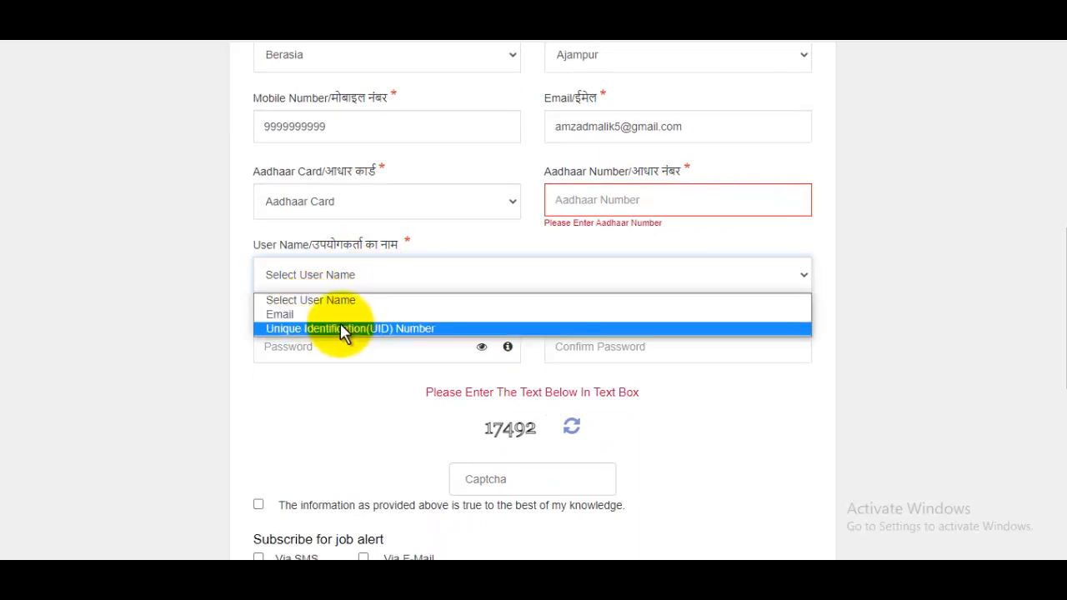
{"action": "left_click", "coordinate": [323, 315]}
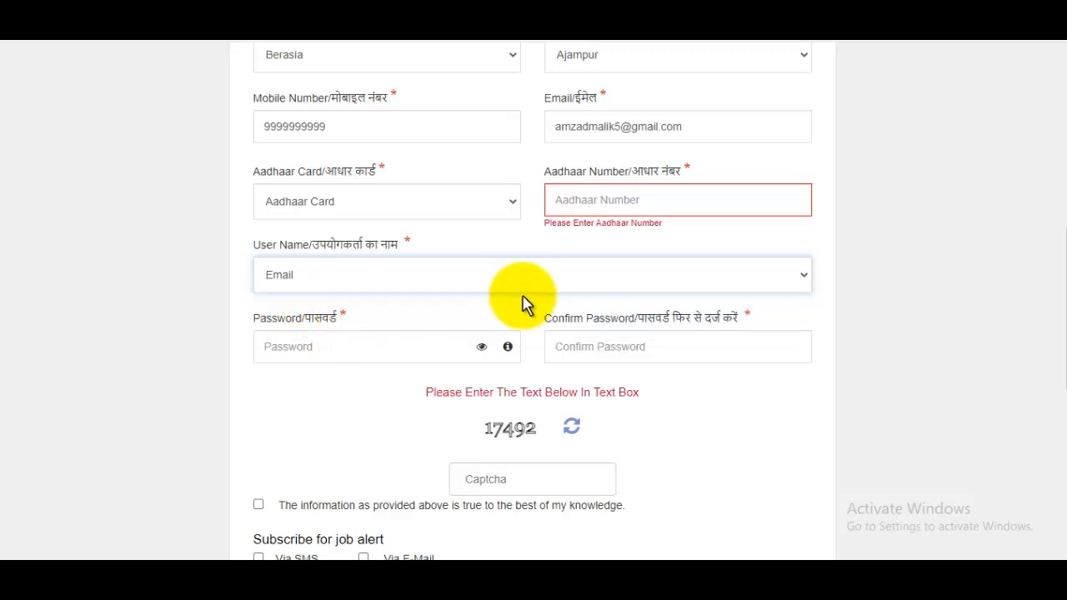
{"action": "left_click", "coordinate": [396, 350]}
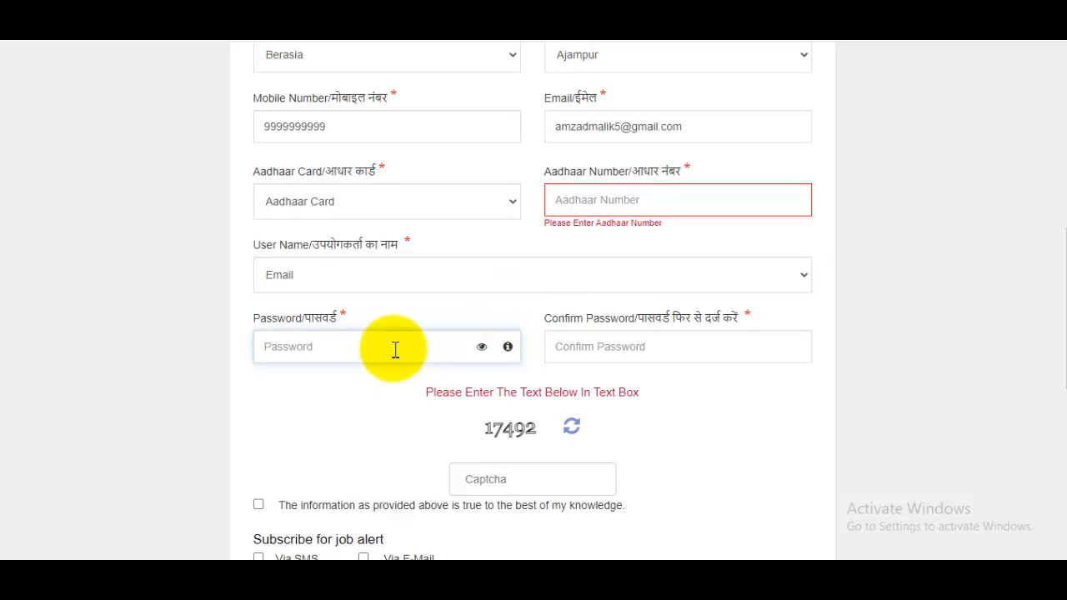
{"action": "left_click", "coordinate": [614, 342]}
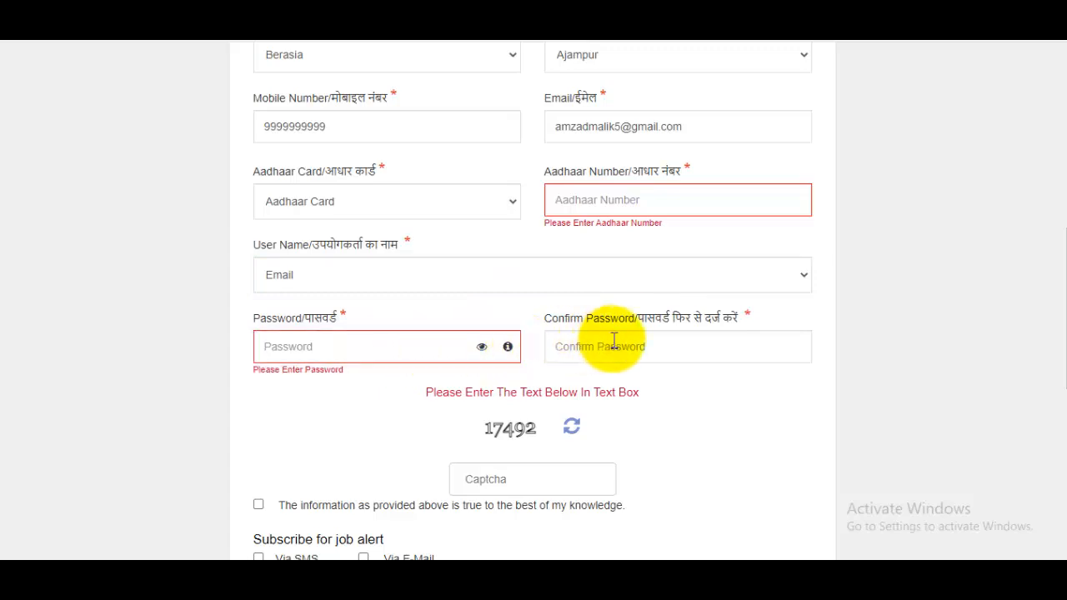
{"action": "scroll", "coordinate": [614, 342], "scroll_direction": "down", "scroll_amount": 2}
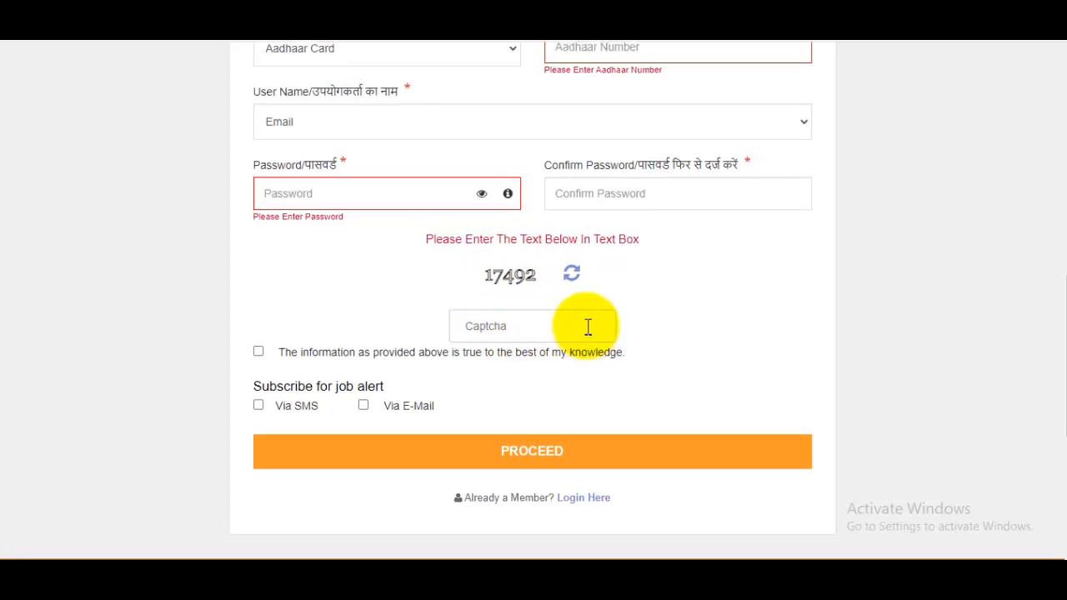
Step: Tick the declaration that the entered information is true to finish registering
{"action": "scroll", "coordinate": [603, 322], "scroll_direction": "up", "scroll_amount": 8}
{"action": "scroll", "coordinate": [604, 322], "scroll_direction": "down", "scroll_amount": 9}
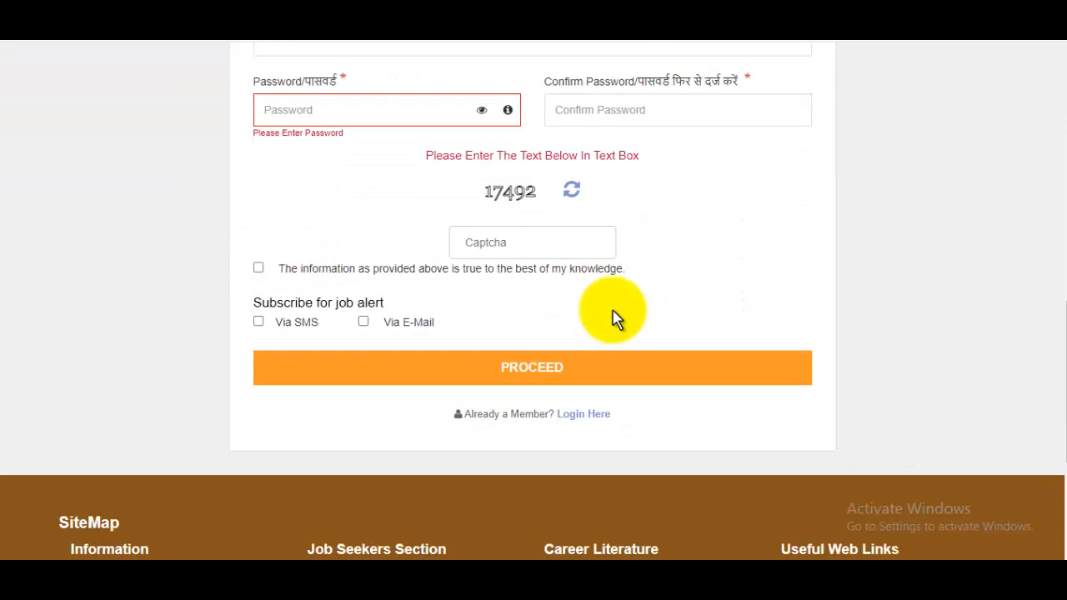
{"action": "left_click", "coordinate": [258, 267]}
{"action": "left_click", "coordinate": [259, 276]}
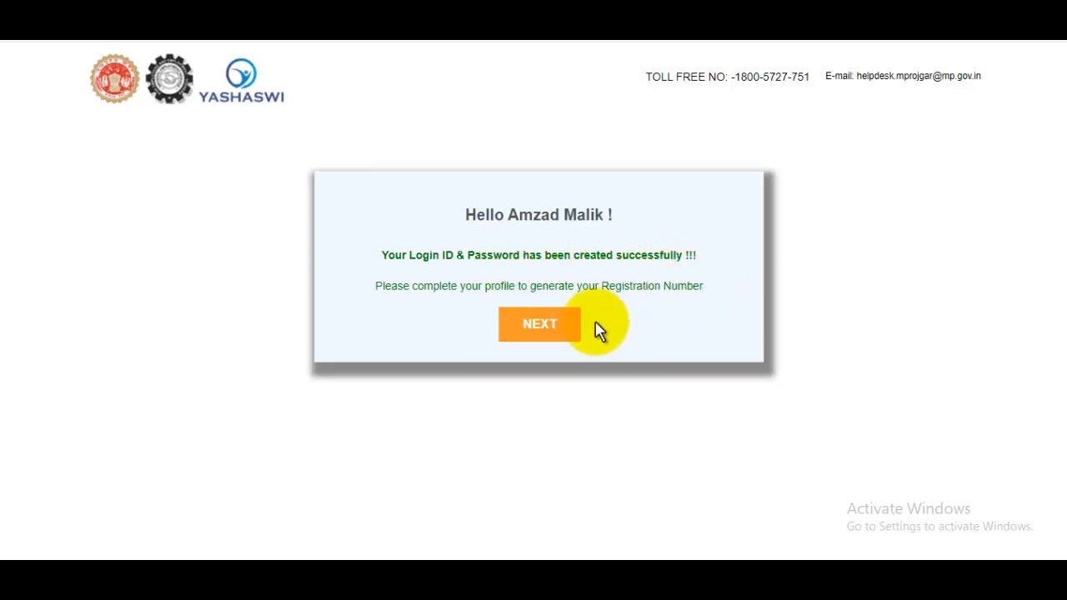
Step: Continue to profile completion, close the 'Facilities with us' notice, and edit Personal Details
{"action": "left_click", "coordinate": [544, 332]}
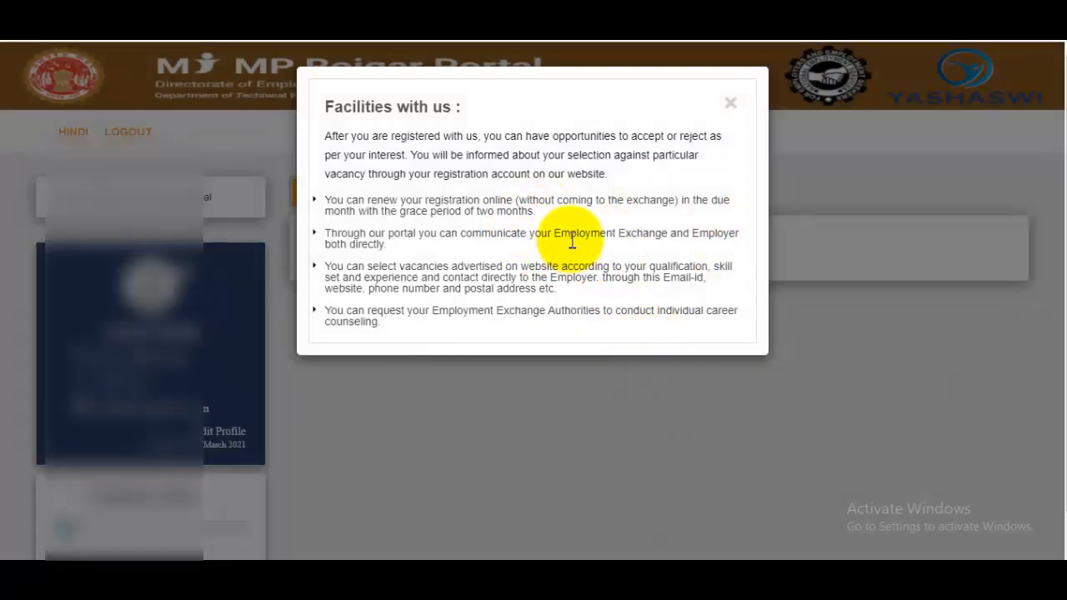
{"action": "scroll", "coordinate": [602, 227], "scroll_direction": "down", "scroll_amount": 1}
{"action": "left_click", "coordinate": [731, 104]}
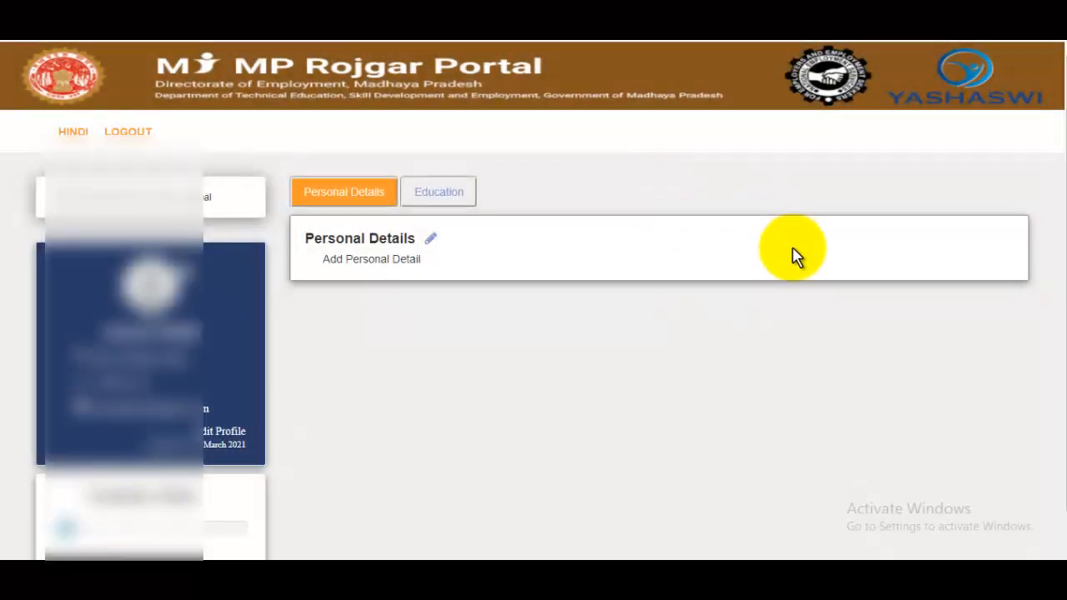
{"action": "left_click", "coordinate": [431, 244]}
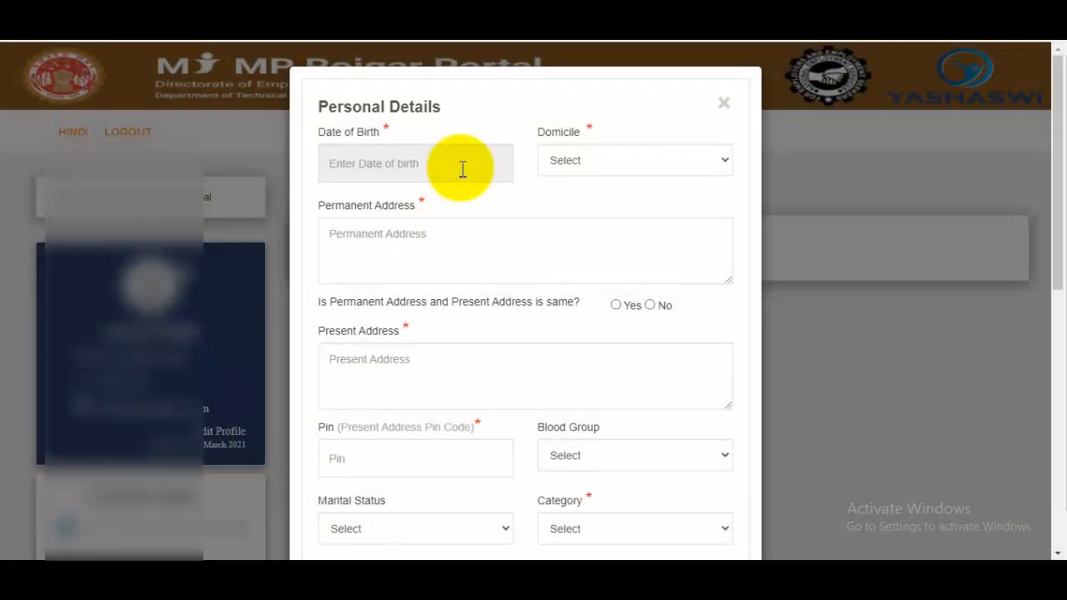
Step: Set the date of birth to 02/05/1997 using the calendar
{"action": "left_click", "coordinate": [457, 163]}
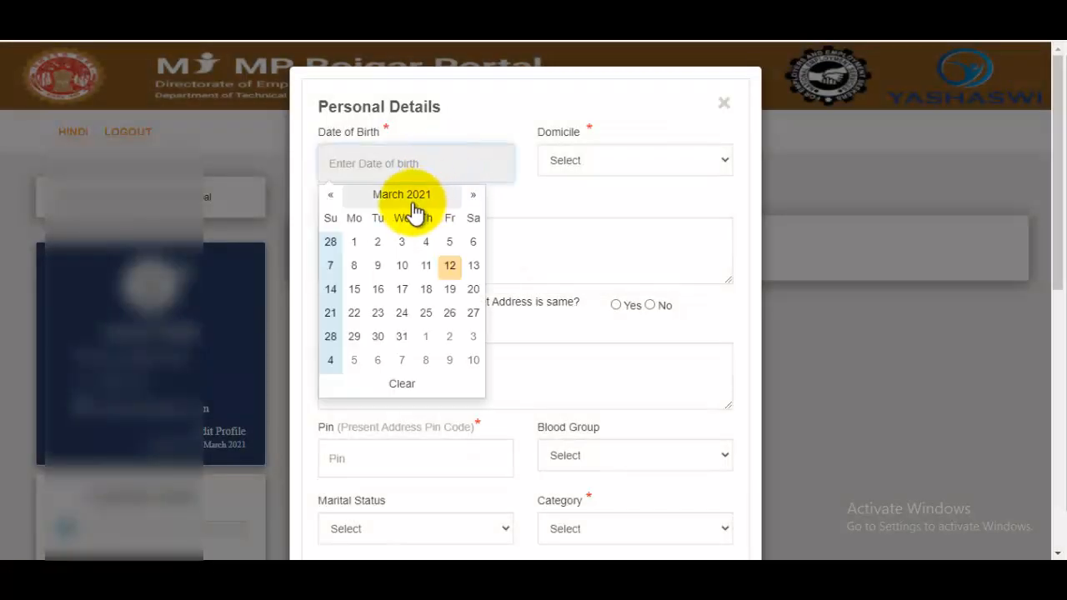
{"action": "left_click", "coordinate": [414, 205]}
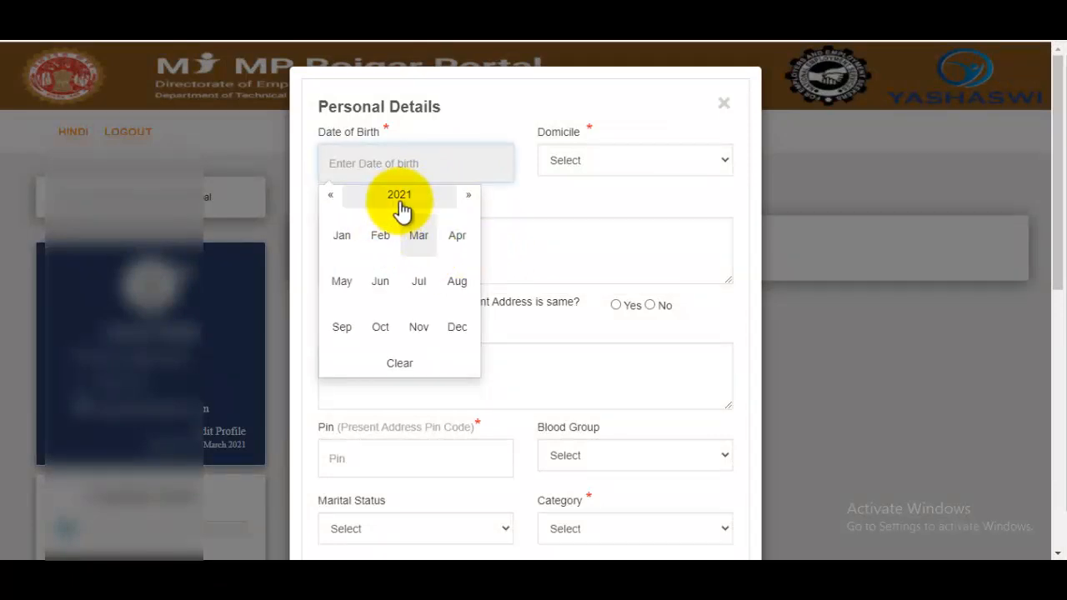
{"action": "left_click", "coordinate": [399, 201]}
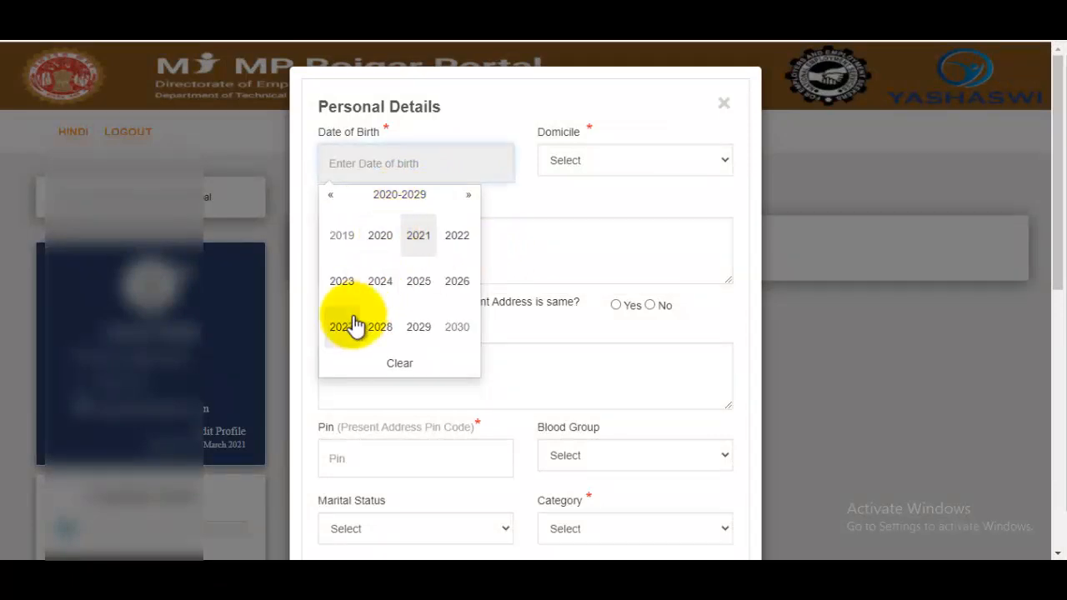
{"action": "left_click", "coordinate": [332, 199]}
{"action": "left_click", "coordinate": [344, 329]}
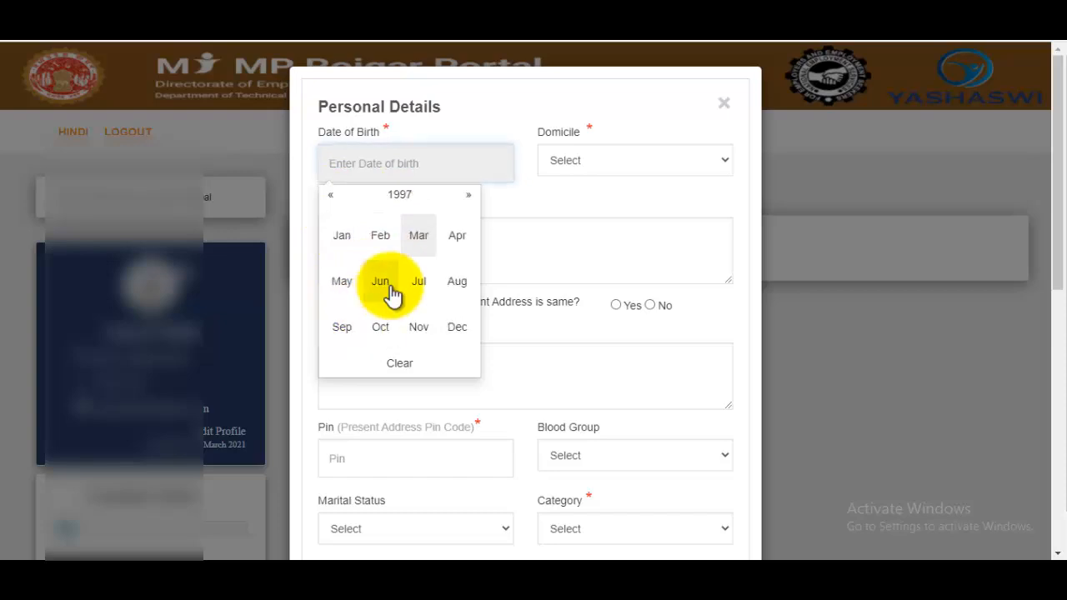
{"action": "left_click", "coordinate": [343, 284]}
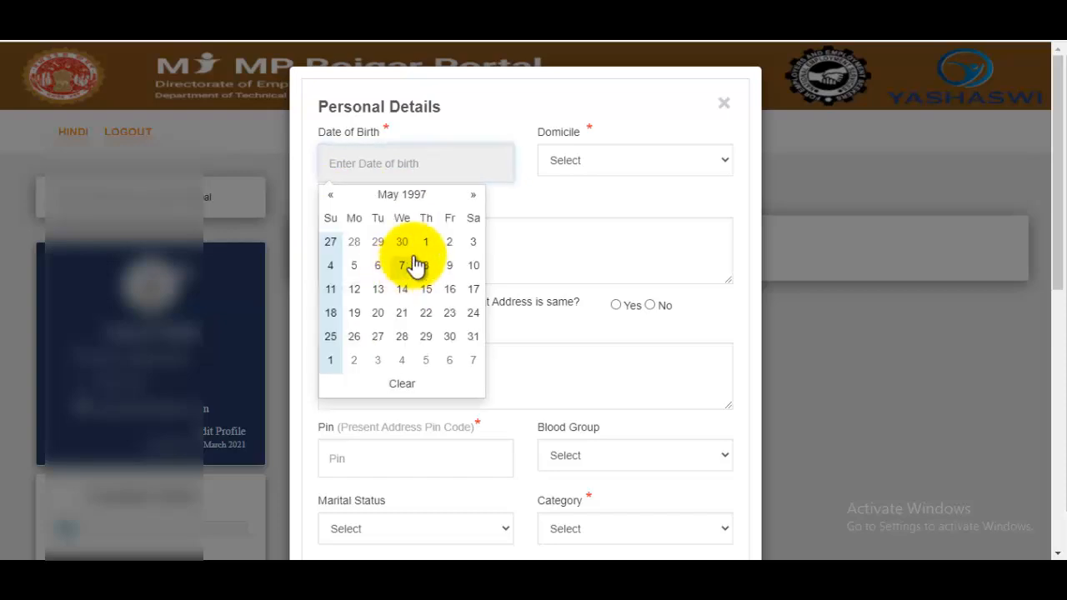
{"action": "left_click", "coordinate": [451, 250]}
Step: Set domicile to Non MP, fill the permanent address, and mark the present address as the same
{"action": "left_click", "coordinate": [616, 168]}
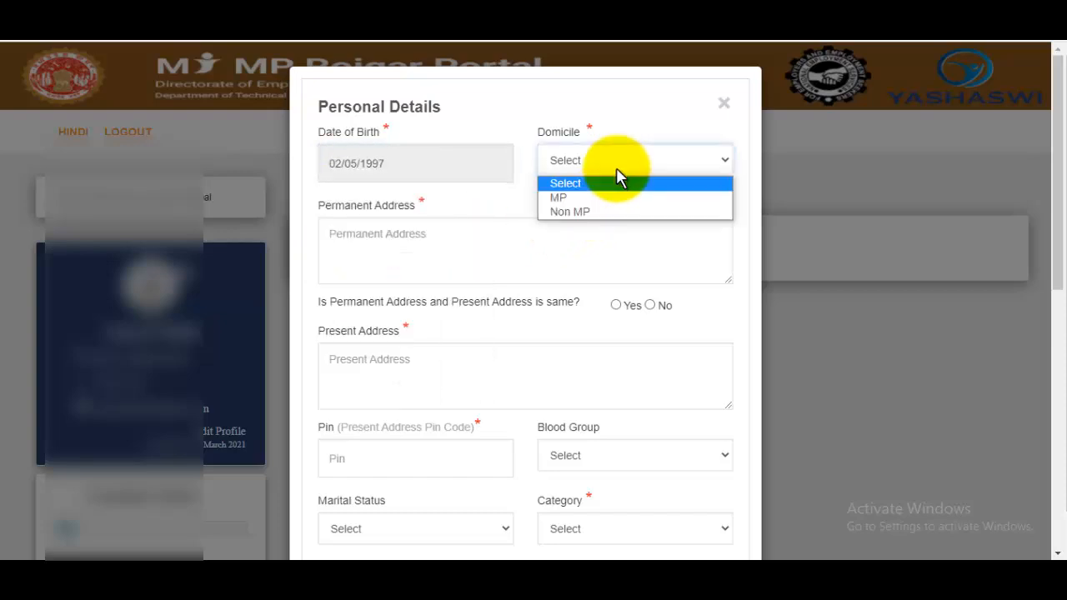
{"action": "left_click", "coordinate": [603, 212]}
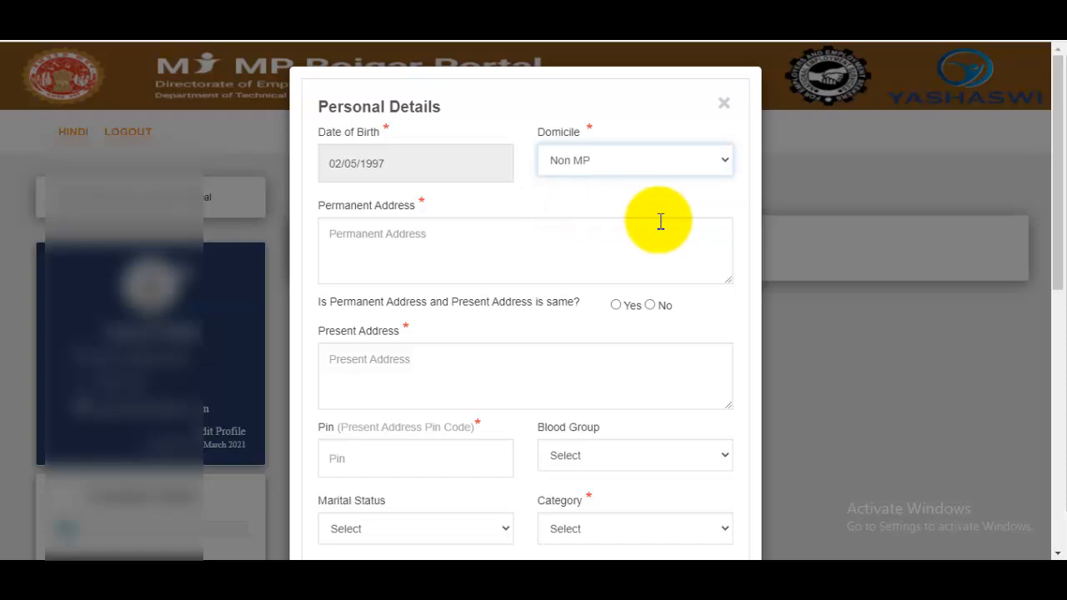
{"action": "left_click", "coordinate": [518, 248]}
{"action": "scroll", "coordinate": [518, 262], "scroll_direction": "down", "scroll_amount": 1}
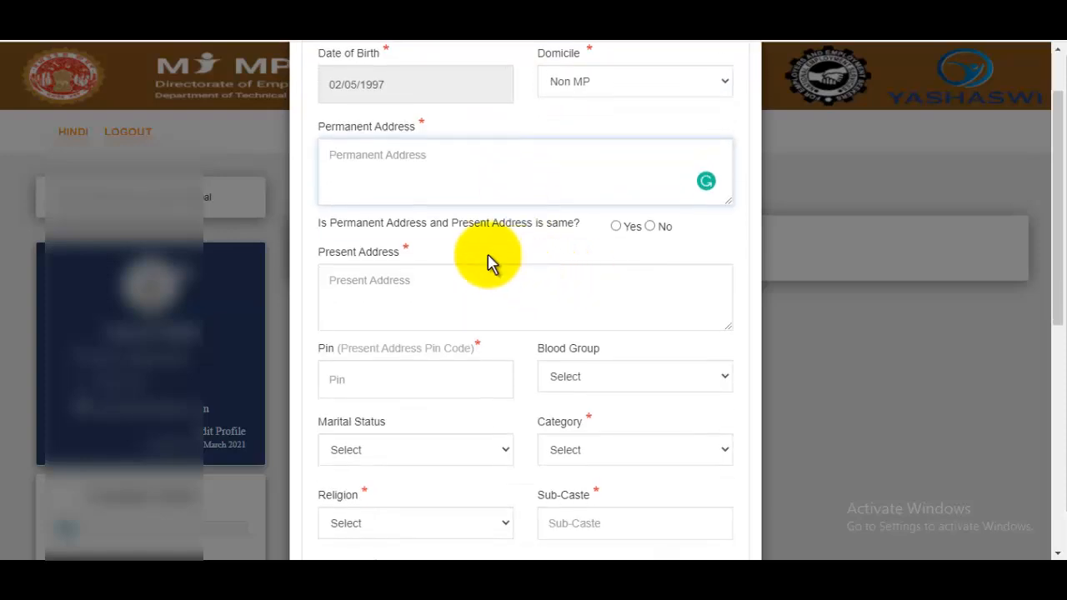
{"action": "left_click", "coordinate": [443, 287]}
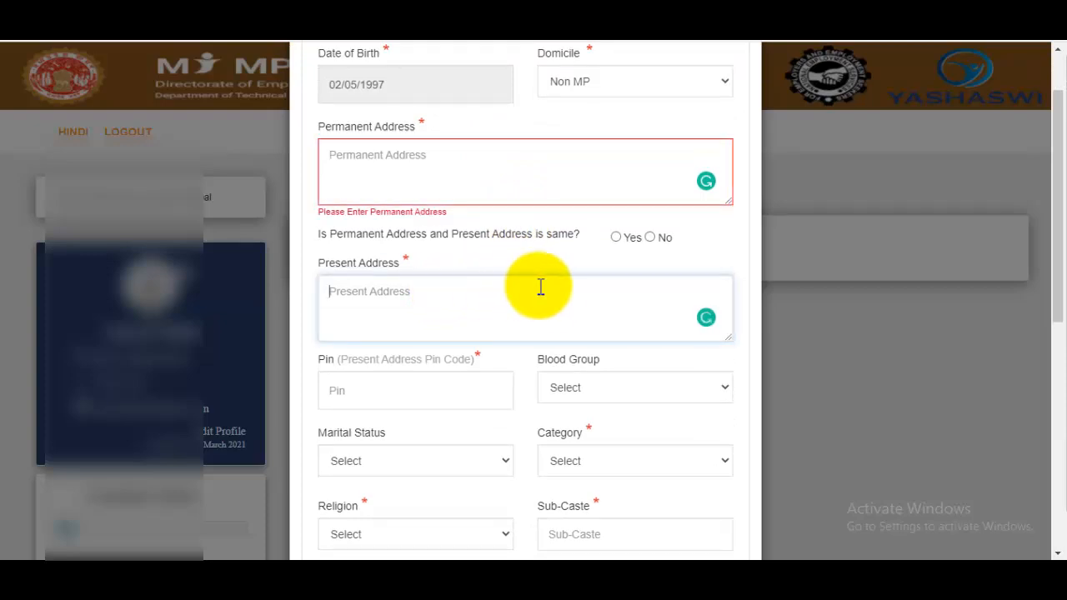
{"action": "left_click", "coordinate": [615, 237]}
{"action": "scroll", "coordinate": [617, 242], "scroll_direction": "down", "scroll_amount": 2}
{"action": "left_click", "coordinate": [421, 248]}
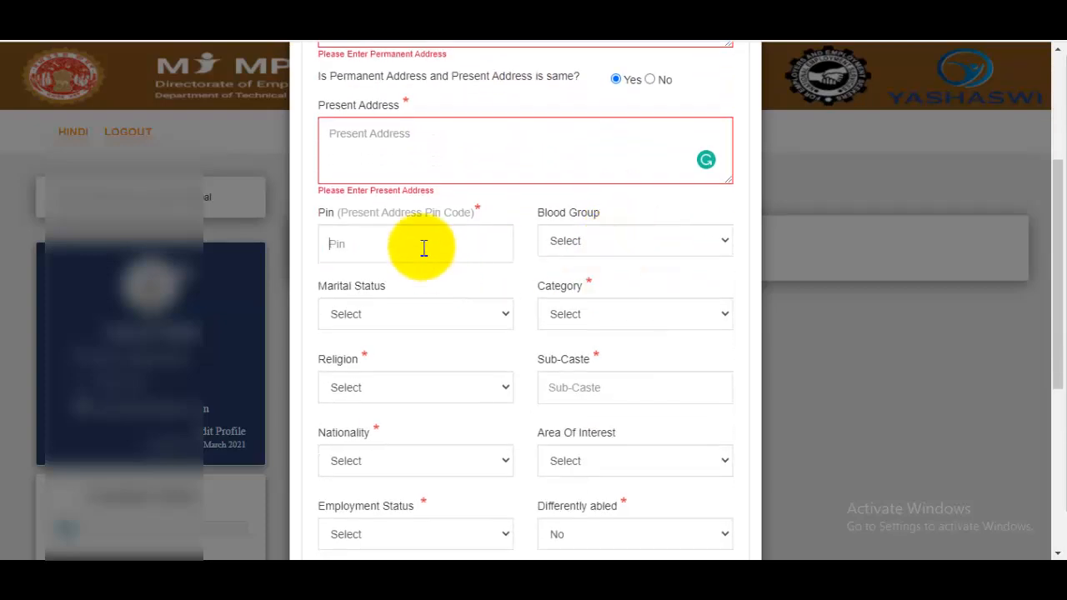
Step: Leave blood group unset, and set marital status to Un-Married and category to UR
{"action": "left_click", "coordinate": [619, 244]}
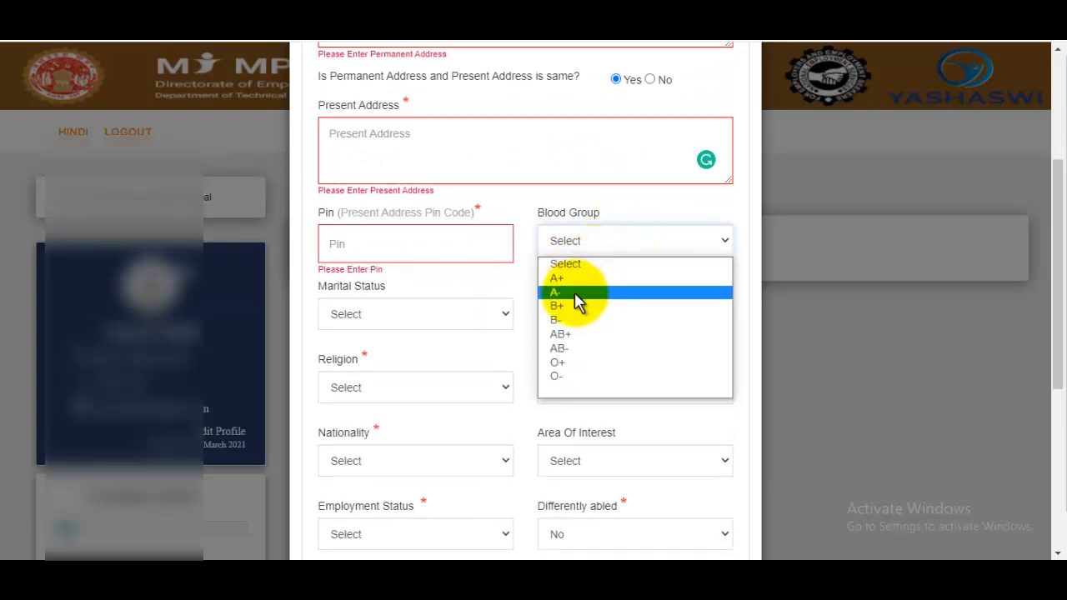
{"action": "left_click", "coordinate": [628, 235]}
{"action": "left_click", "coordinate": [415, 321]}
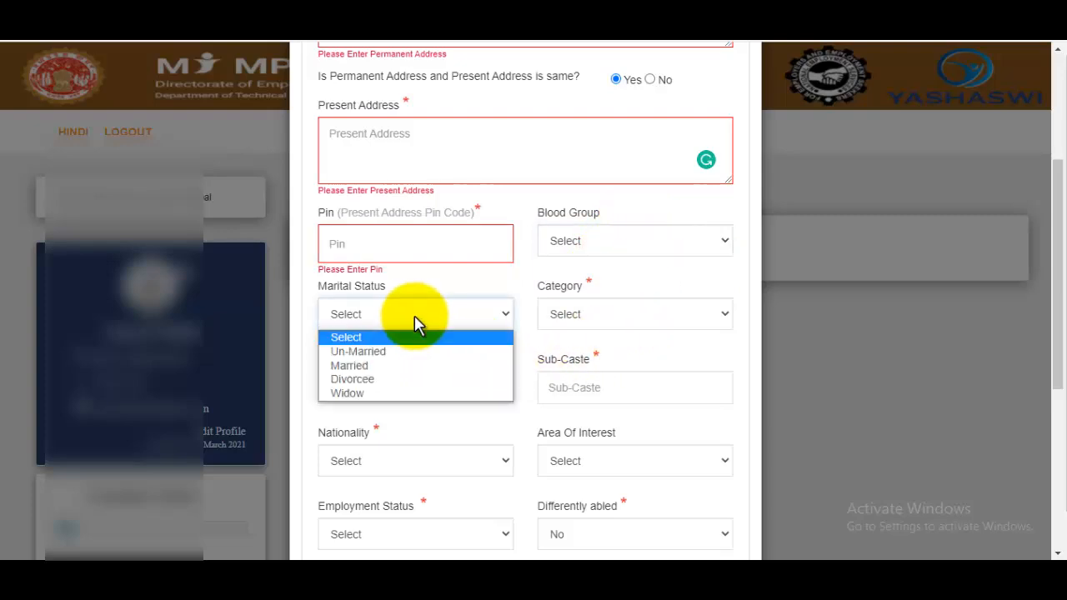
{"action": "left_click", "coordinate": [387, 353]}
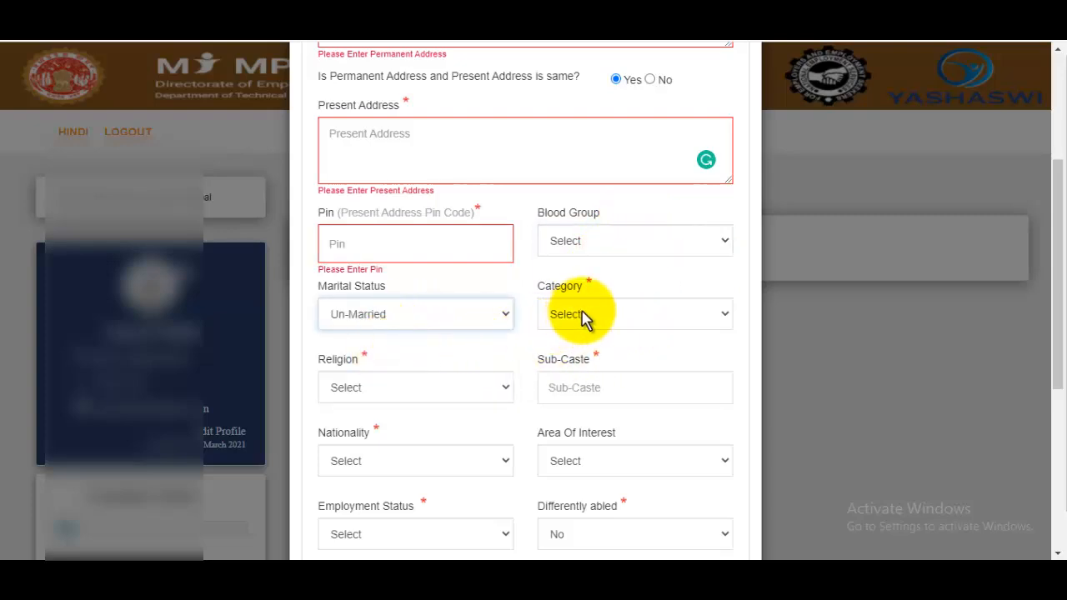
{"action": "left_click", "coordinate": [582, 314]}
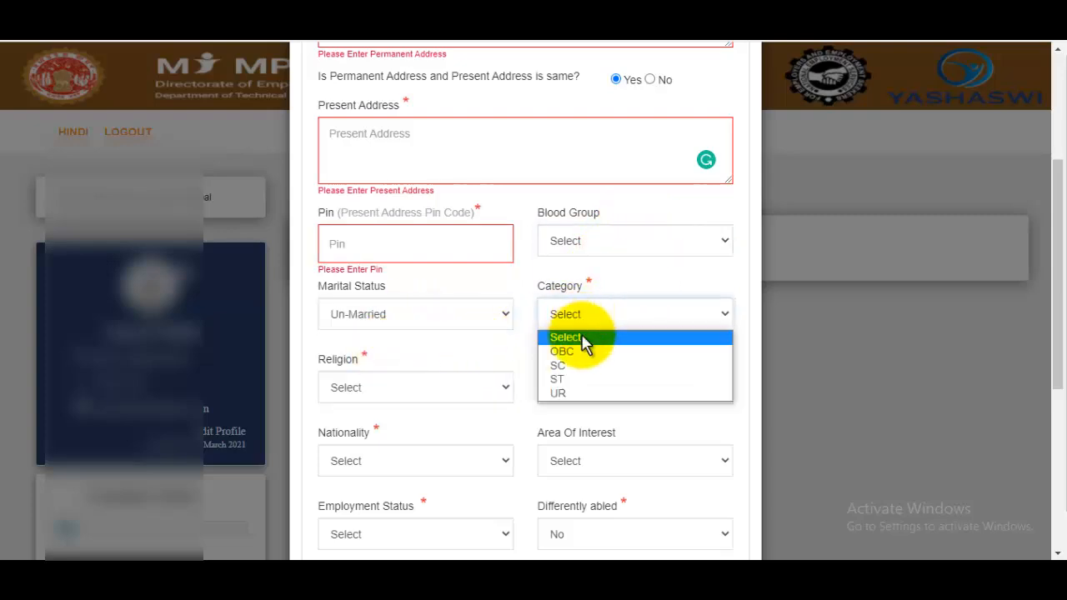
{"action": "left_click", "coordinate": [567, 394]}
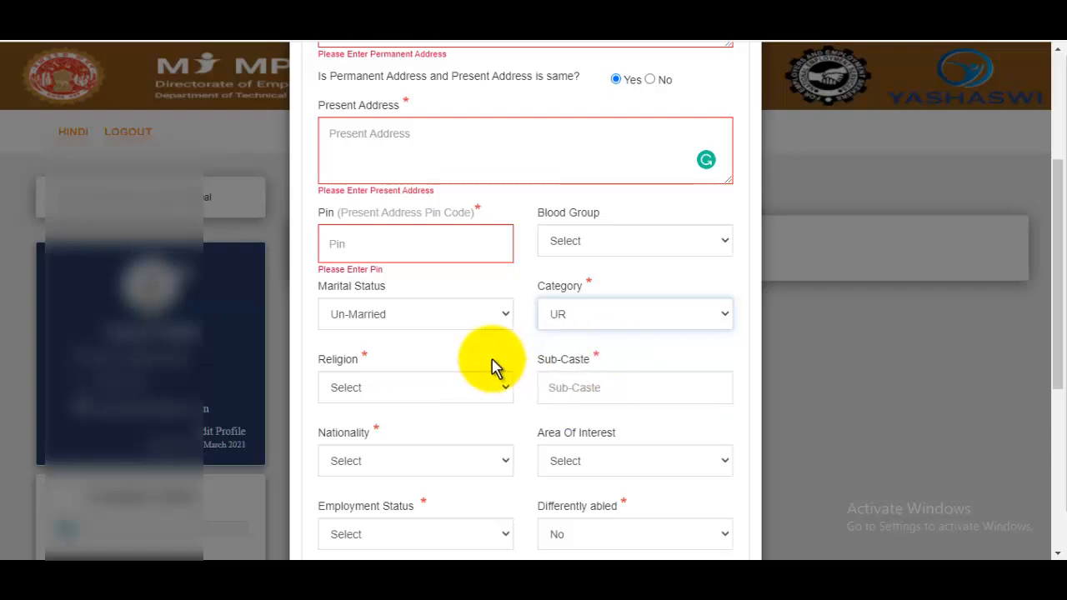
{"action": "scroll", "coordinate": [493, 364], "scroll_direction": "down", "scroll_amount": 2}
{"action": "scroll", "coordinate": [492, 367], "scroll_direction": "down", "scroll_amount": 1}
Step: Set religion to Islam, nationality to Indian, and area of interest to job
{"action": "left_click", "coordinate": [414, 238]}
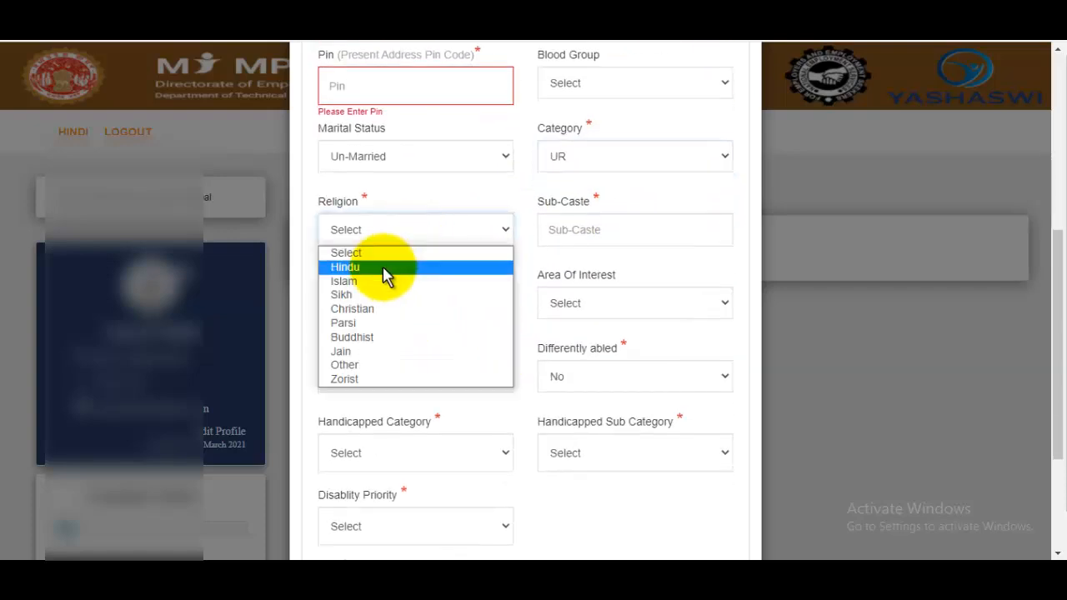
{"action": "left_click", "coordinate": [338, 281]}
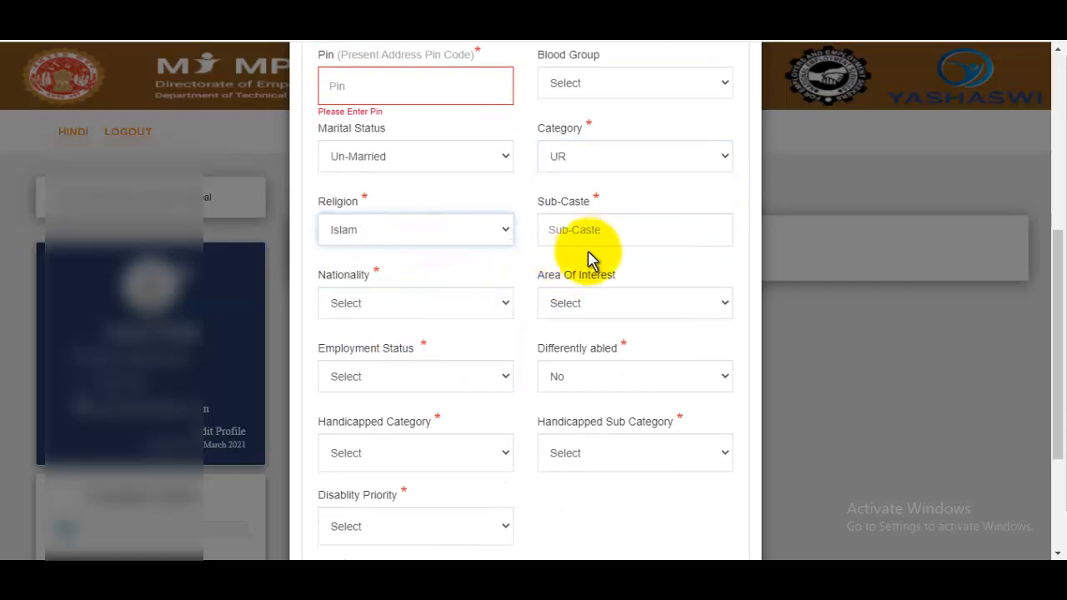
{"action": "left_click", "coordinate": [606, 239]}
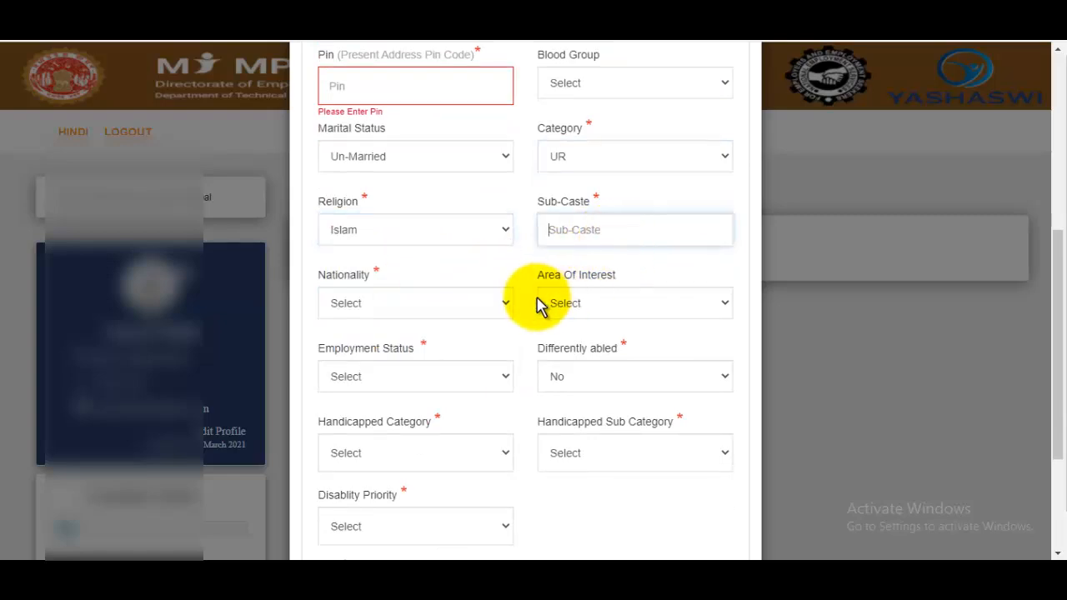
{"action": "left_click", "coordinate": [431, 307]}
{"action": "left_click", "coordinate": [364, 342]}
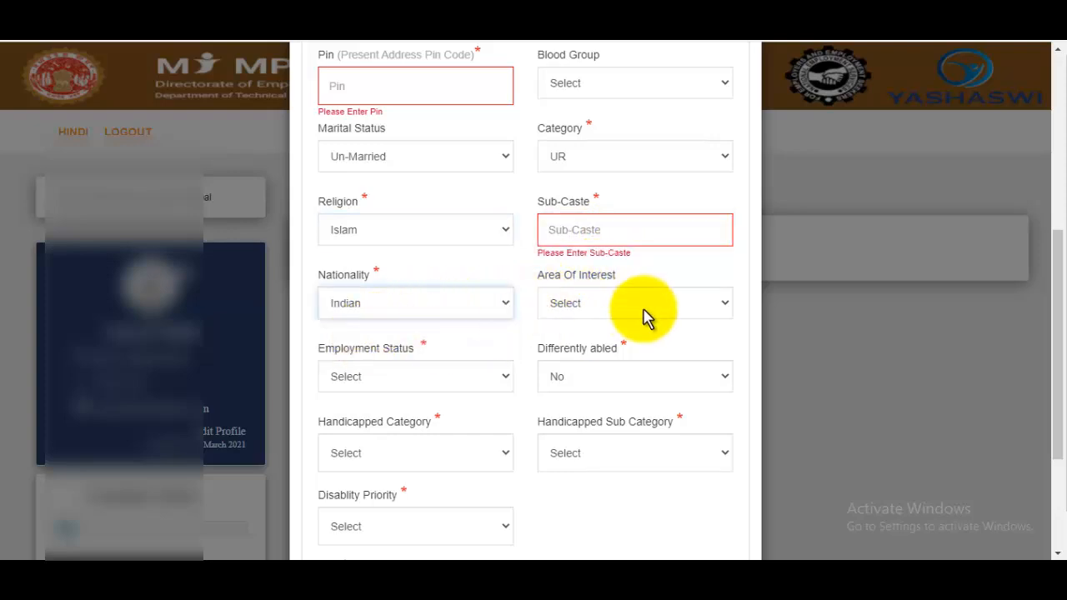
{"action": "left_click", "coordinate": [623, 313]}
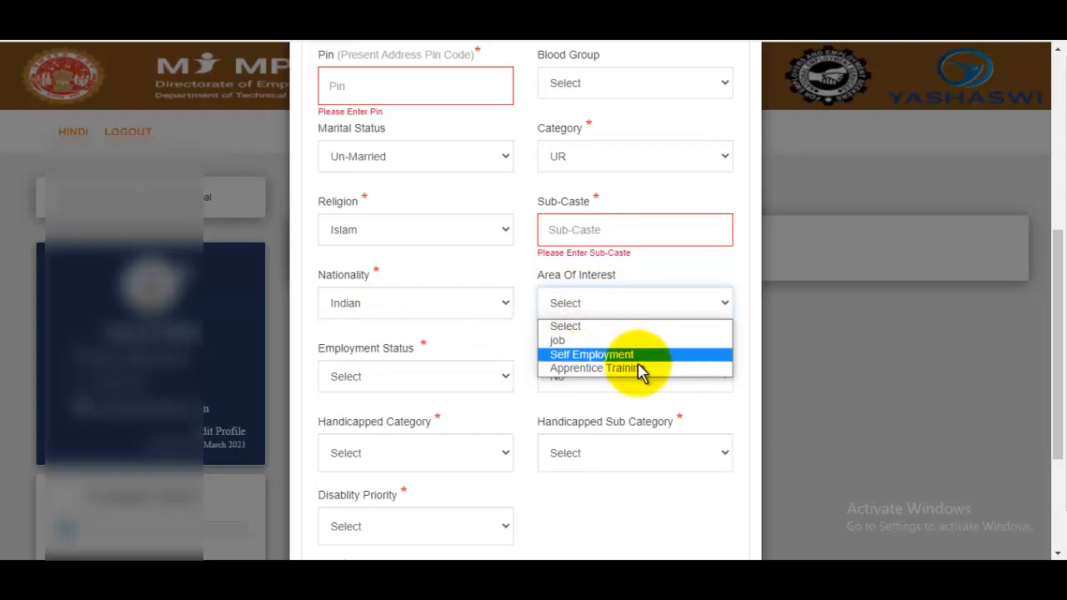
{"action": "left_click", "coordinate": [608, 340]}
{"action": "scroll", "coordinate": [382, 310], "scroll_direction": "down", "scroll_amount": 1}
Step: Set employment status to Un-Employed and differently abled to No, leaving handicapped fields blank
{"action": "left_click", "coordinate": [383, 307]}
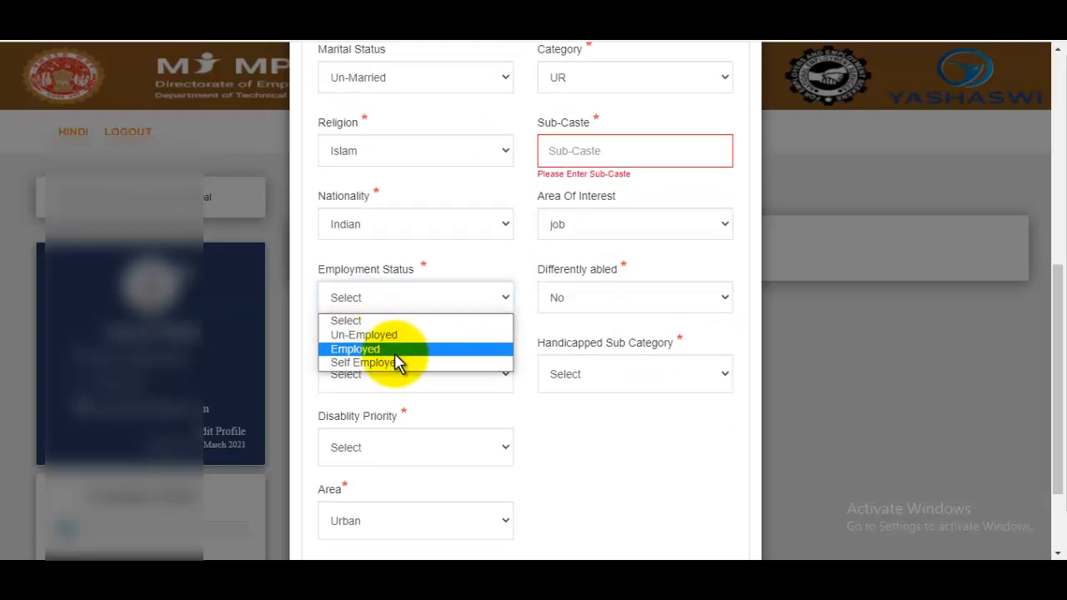
{"action": "left_click", "coordinate": [390, 336]}
{"action": "left_click", "coordinate": [627, 309]}
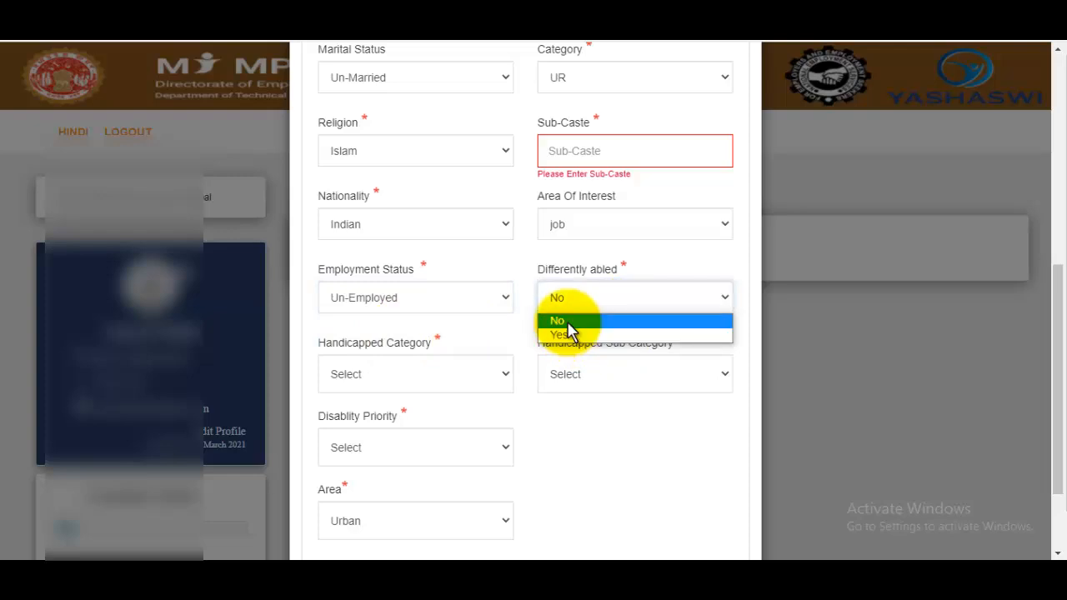
{"action": "left_click", "coordinate": [567, 323]}
{"action": "scroll", "coordinate": [542, 313], "scroll_direction": "down", "scroll_amount": 1}
{"action": "left_click", "coordinate": [452, 298]}
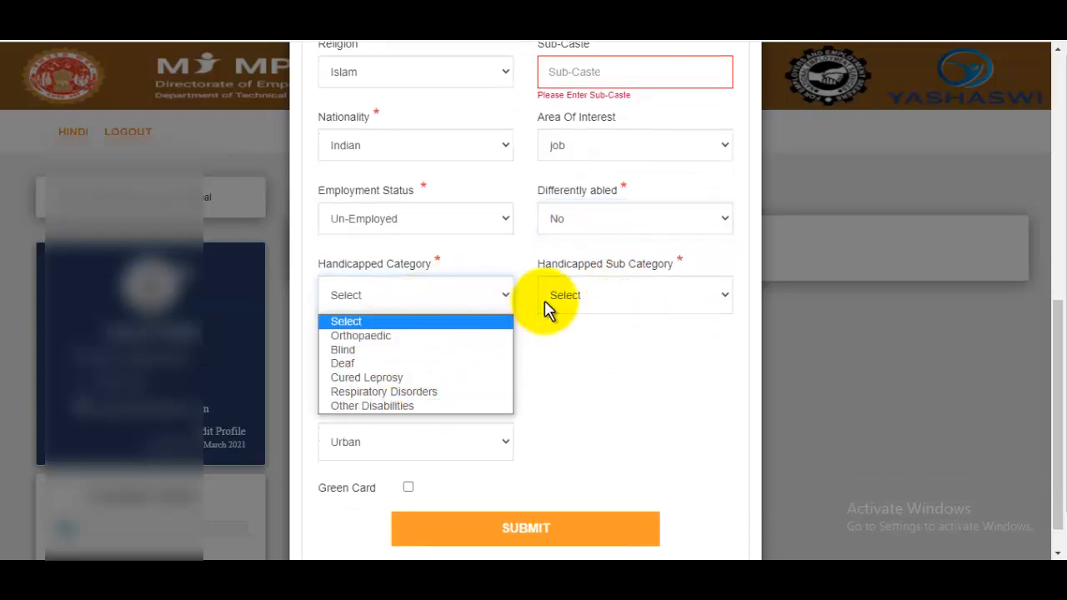
{"action": "left_click", "coordinate": [570, 349]}
{"action": "left_click", "coordinate": [636, 305]}
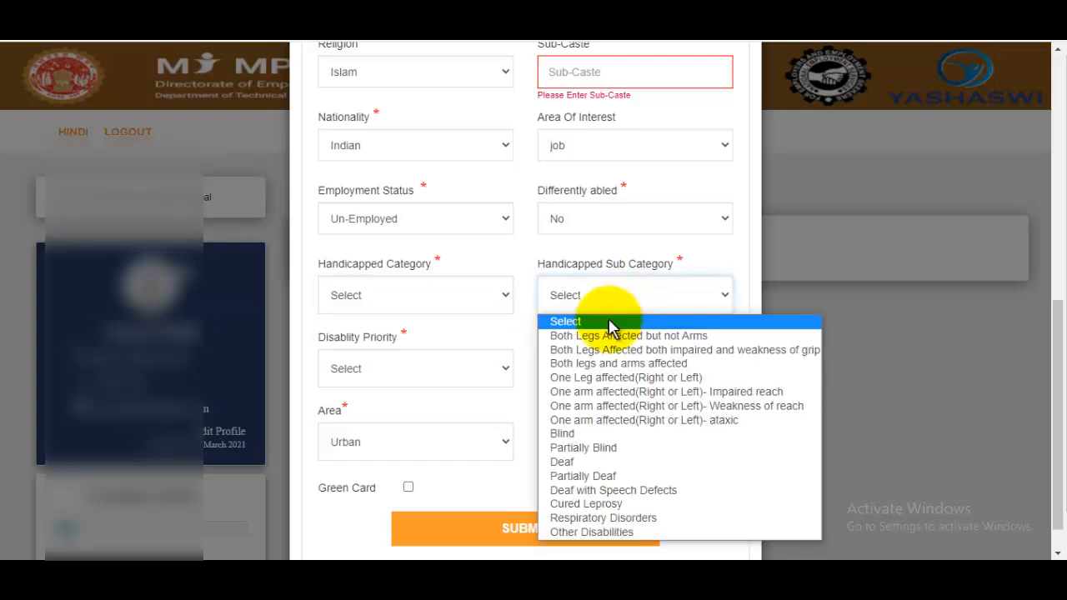
{"action": "left_click", "coordinate": [633, 214]}
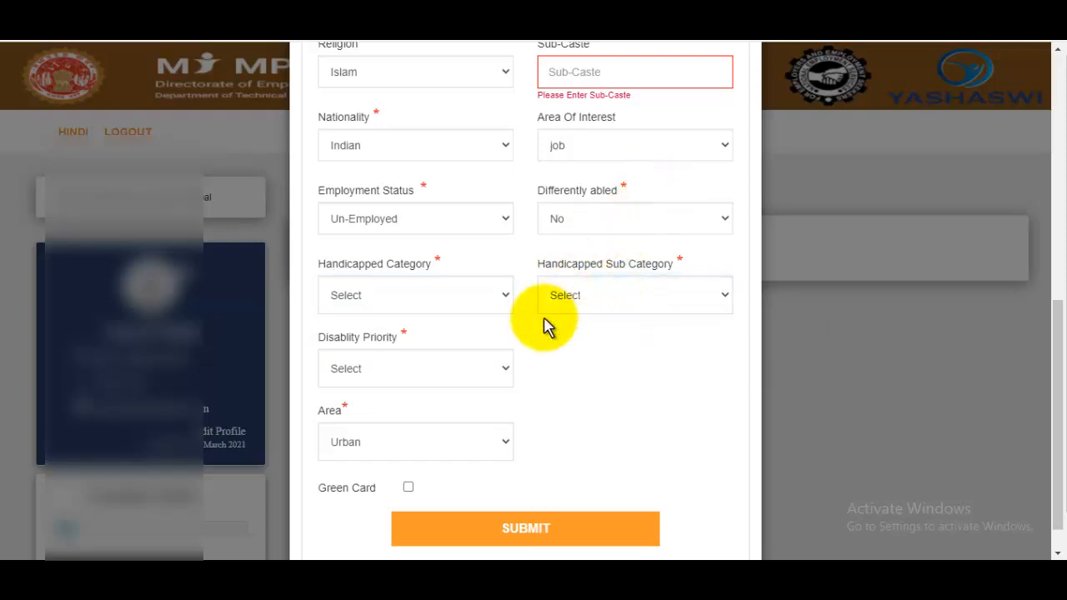
{"action": "left_click", "coordinate": [457, 386]}
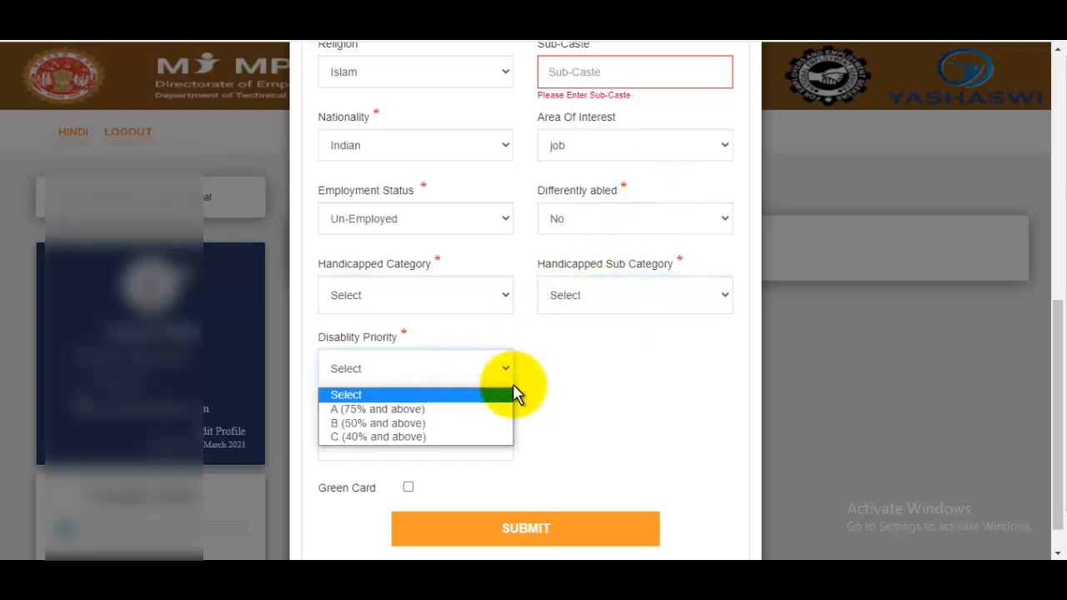
{"action": "left_click", "coordinate": [606, 389]}
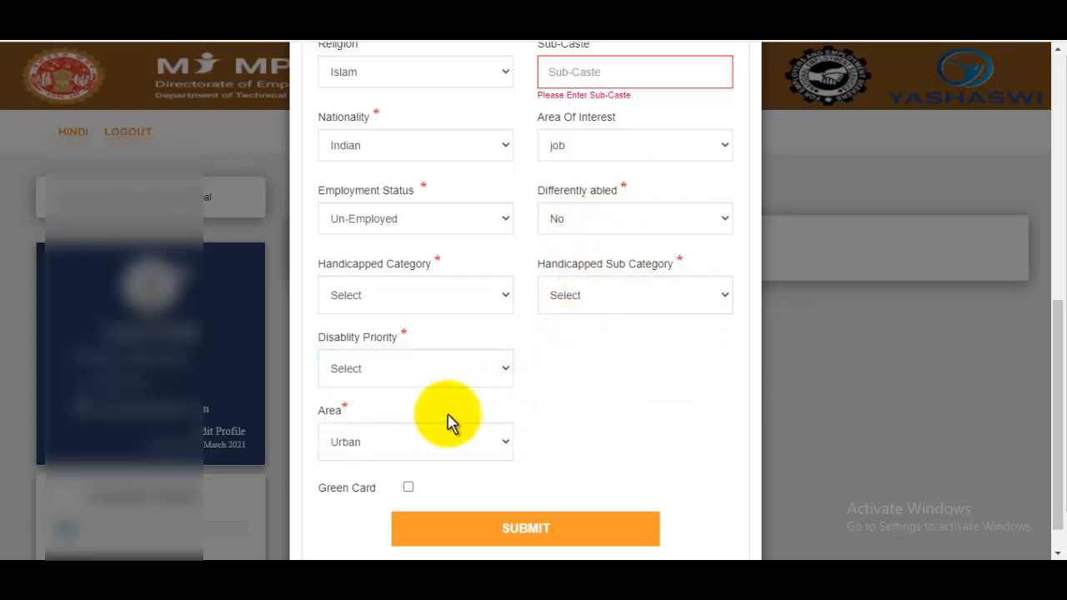
Step: Keep the area set to Urban and review the completed form
{"action": "left_click", "coordinate": [412, 436]}
{"action": "left_click", "coordinate": [664, 392]}
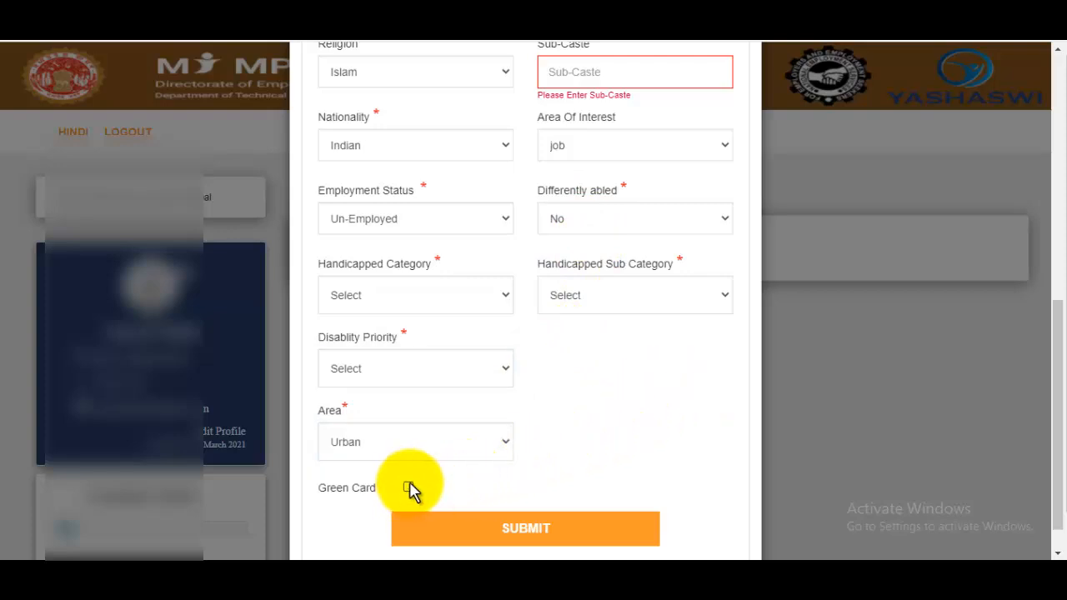
{"action": "scroll", "coordinate": [592, 333], "scroll_direction": "up", "scroll_amount": 2}
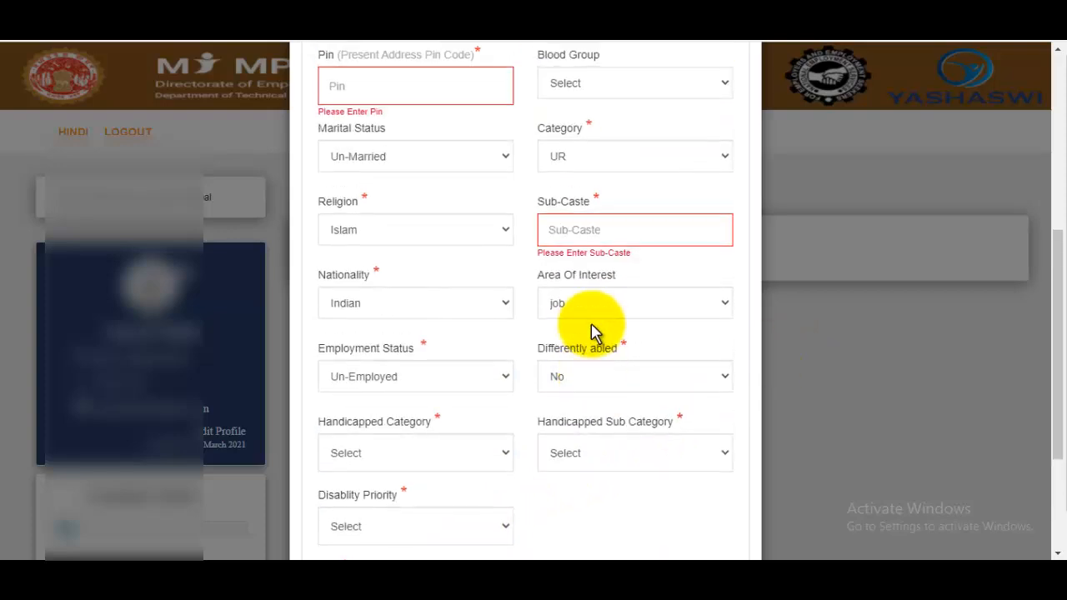
{"action": "scroll", "coordinate": [595, 321], "scroll_direction": "up", "scroll_amount": 3}
{"action": "scroll", "coordinate": [599, 357], "scroll_direction": "down", "scroll_amount": 5}
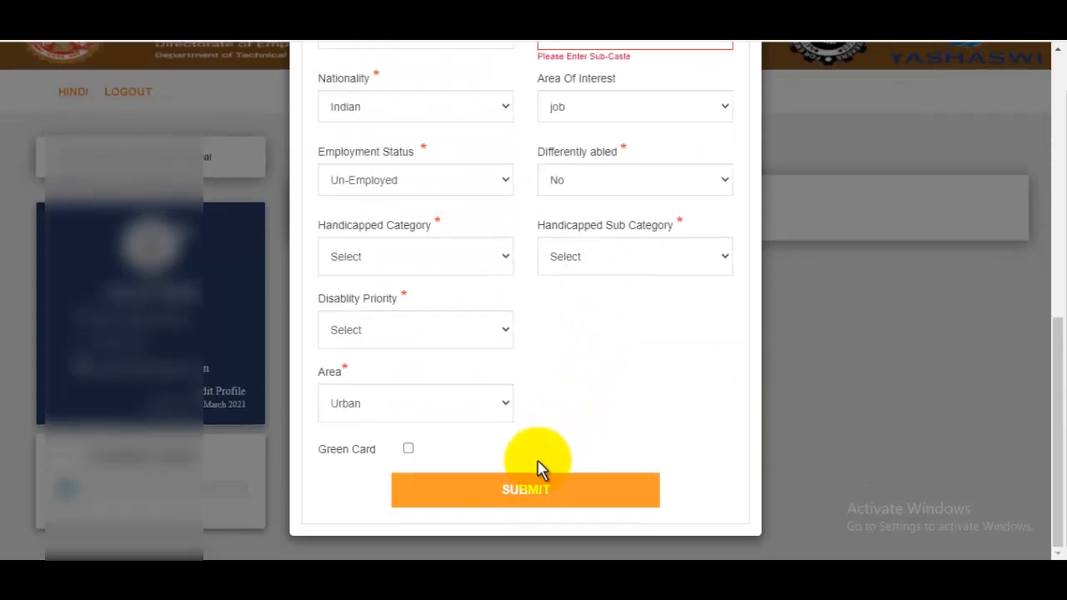
Step: Submit the personal details, then start a new Education entry and open its qualification list
{"action": "left_click", "coordinate": [538, 491]}
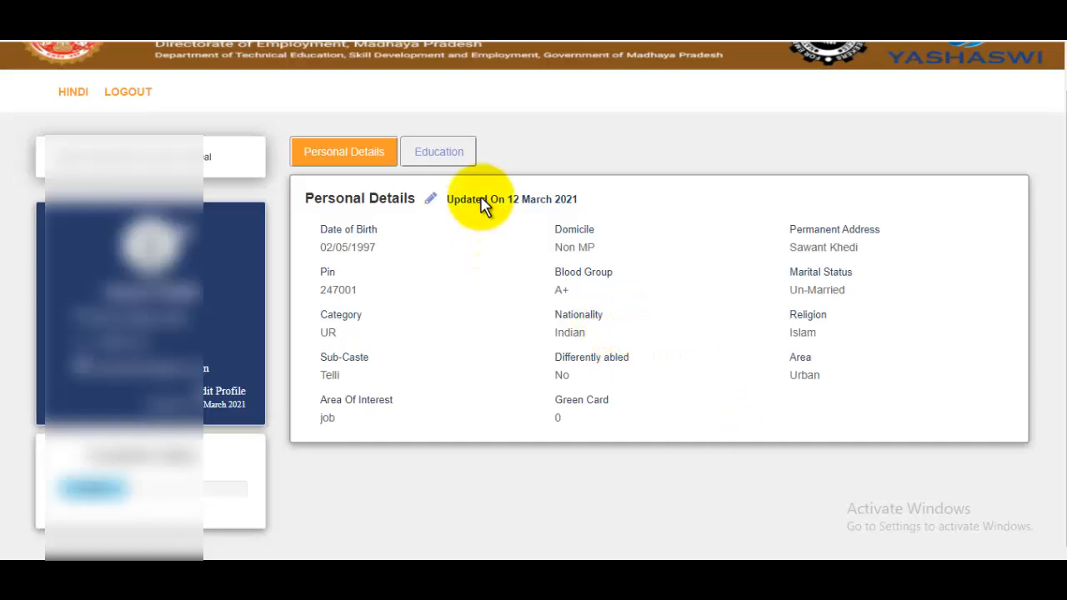
{"action": "left_click", "coordinate": [440, 151]}
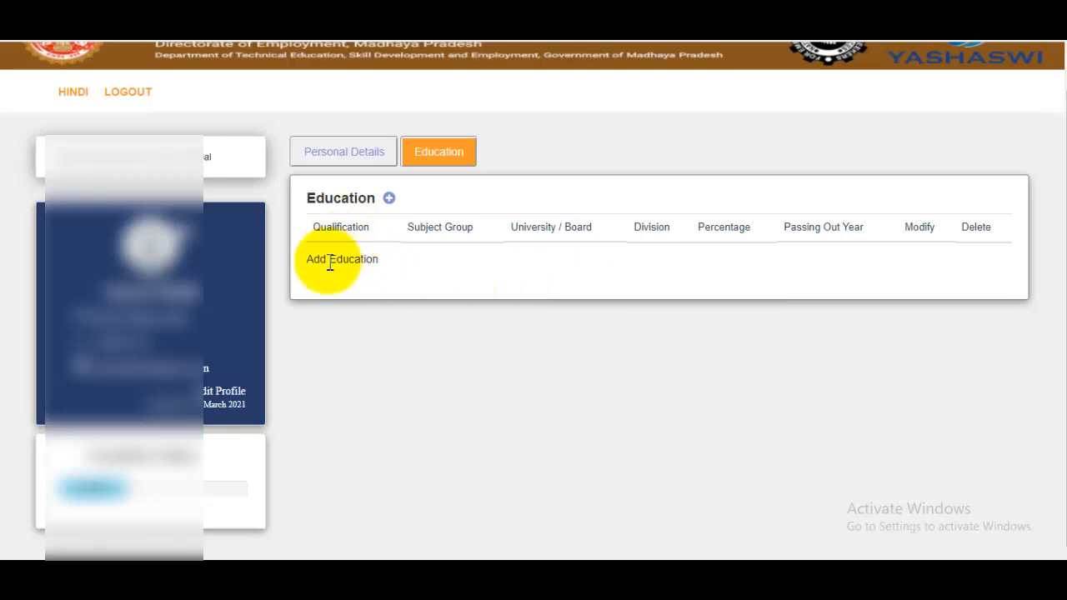
{"action": "left_click", "coordinate": [388, 198]}
{"action": "left_click", "coordinate": [407, 192]}
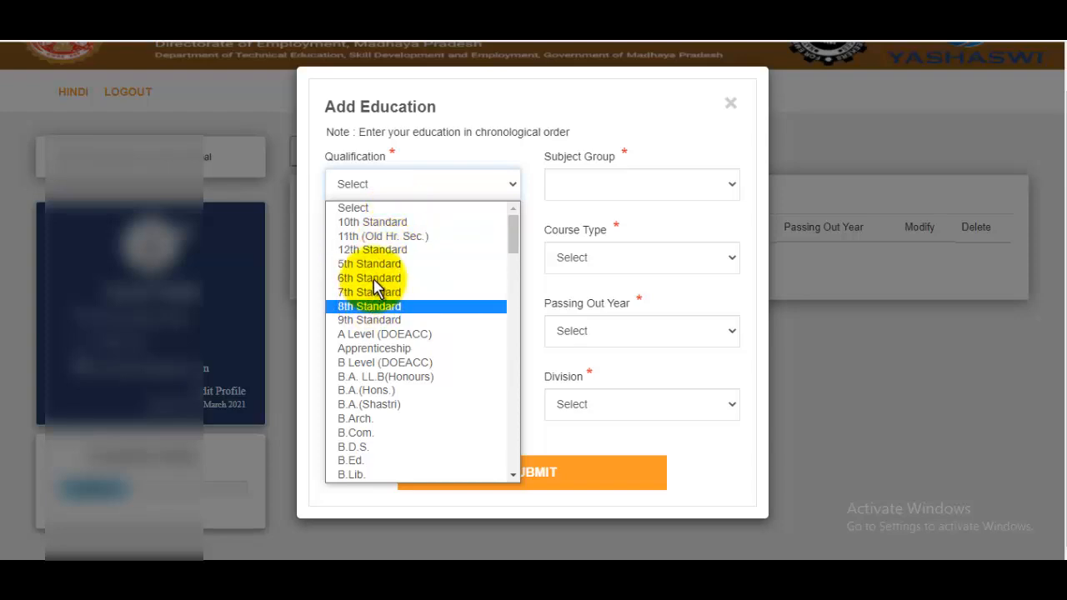
Step: Choose 10th Standard, All Subject, subjects Hindi English Maths, and Full Time course type
{"action": "left_click", "coordinate": [379, 223]}
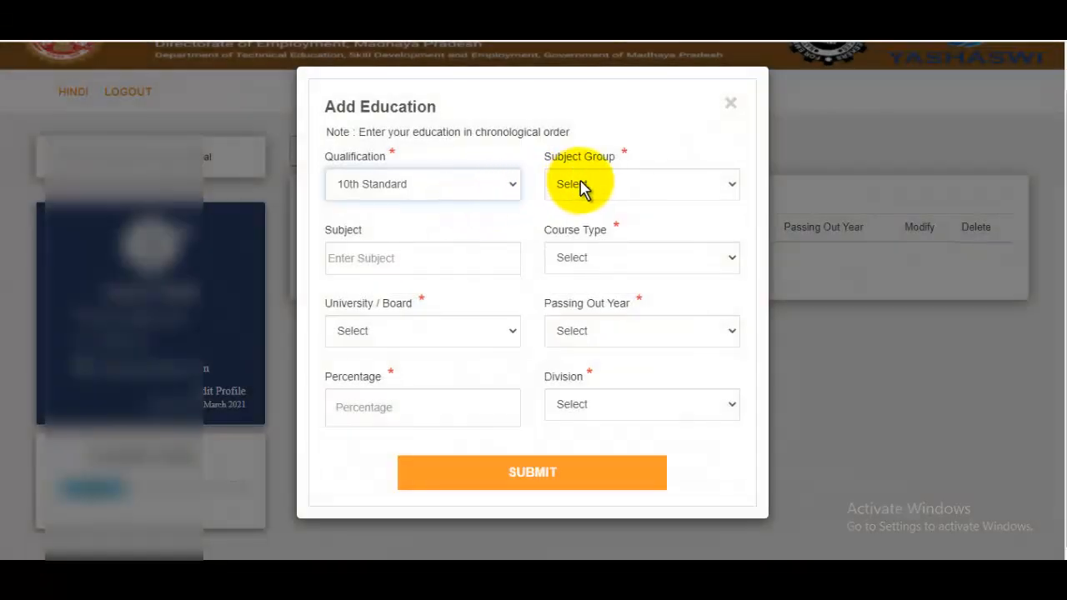
{"action": "left_click", "coordinate": [581, 189]}
{"action": "left_click", "coordinate": [572, 223]}
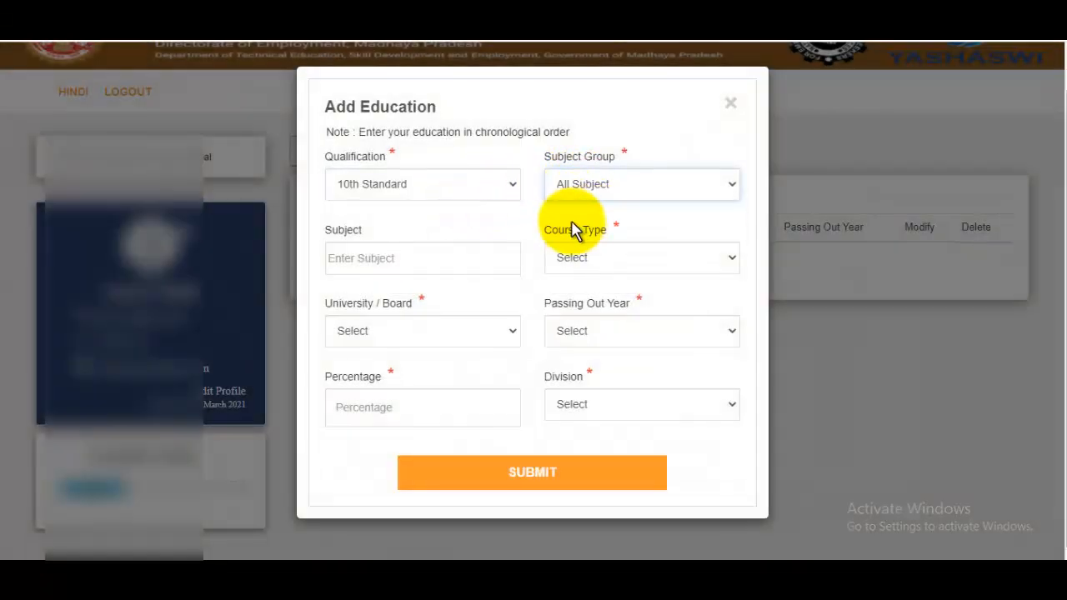
{"action": "left_click", "coordinate": [369, 258]}
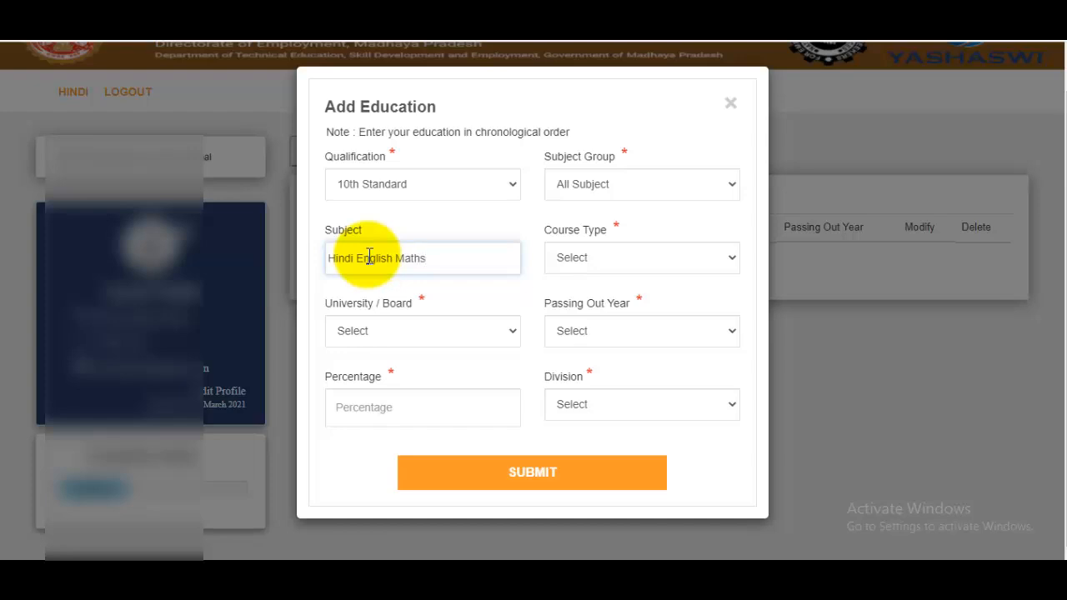
{"action": "left_click", "coordinate": [657, 267]}
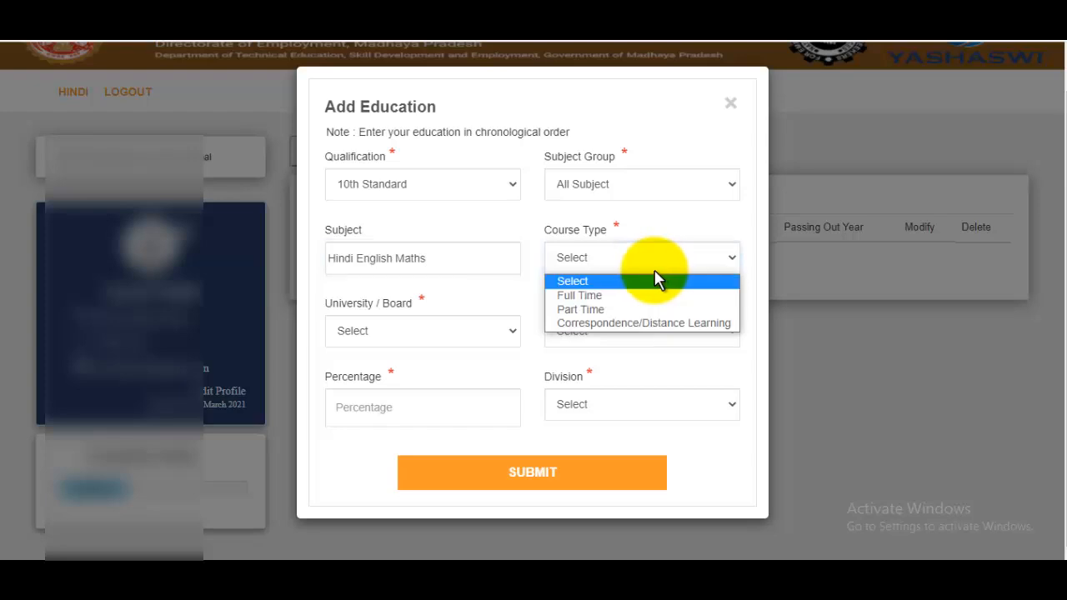
{"action": "left_click", "coordinate": [612, 296]}
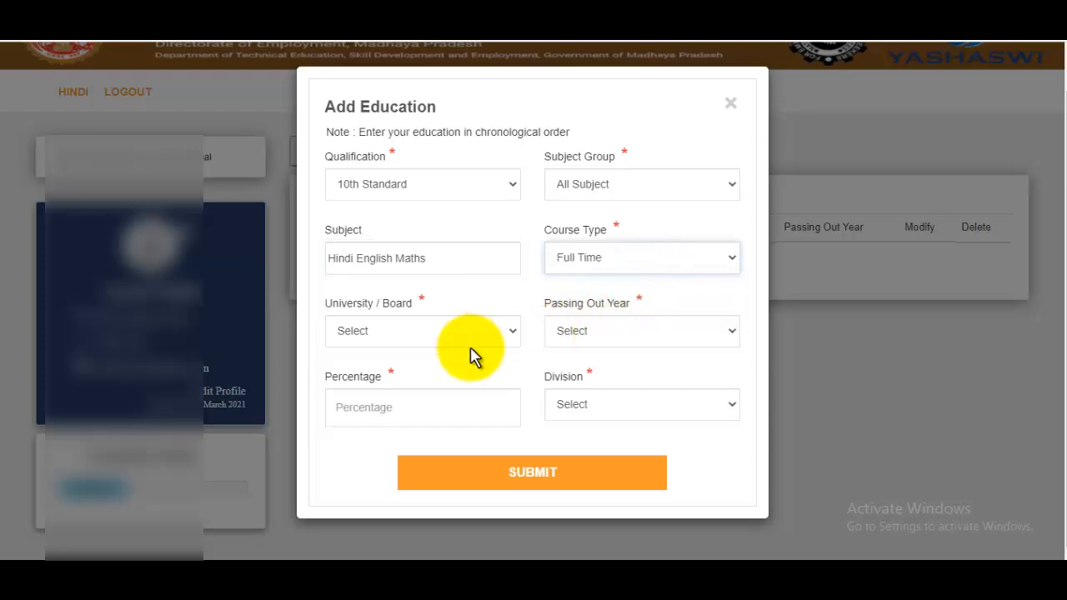
Step: Set board Others, passing year 2010, 96 percent, division Awarded, and submit the entry
{"action": "left_click", "coordinate": [425, 331]}
{"action": "scroll", "coordinate": [483, 178], "scroll_direction": "down", "scroll_amount": 5}
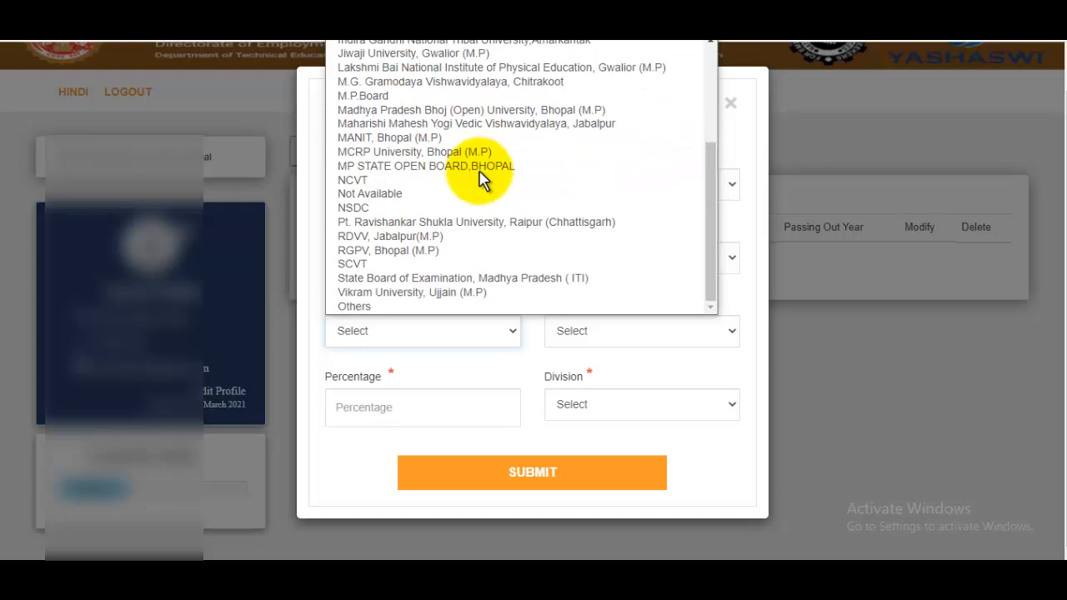
{"action": "left_click", "coordinate": [358, 305]}
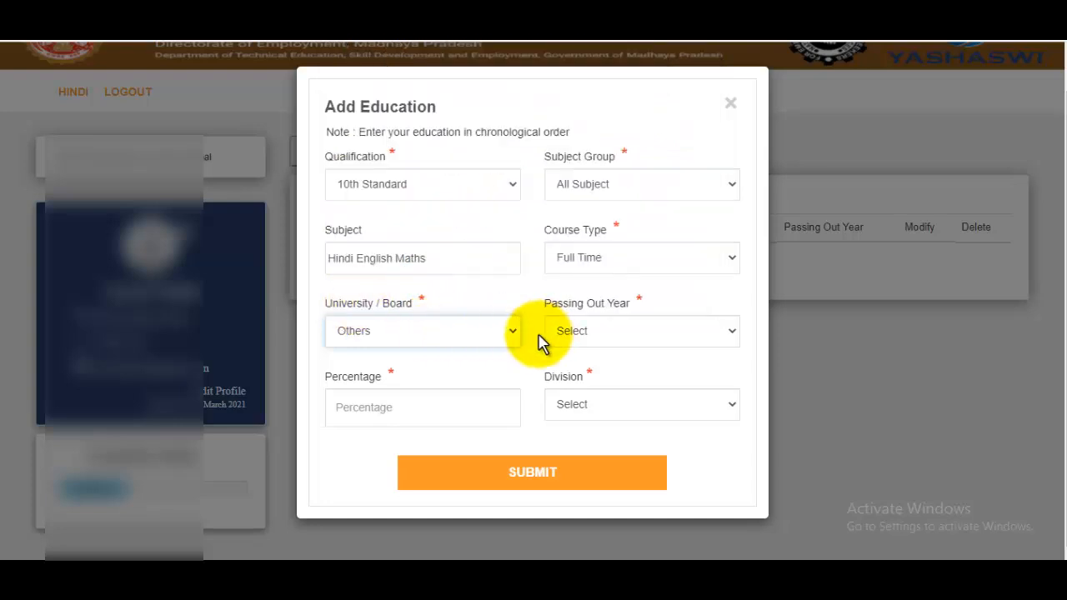
{"action": "left_click", "coordinate": [624, 331]}
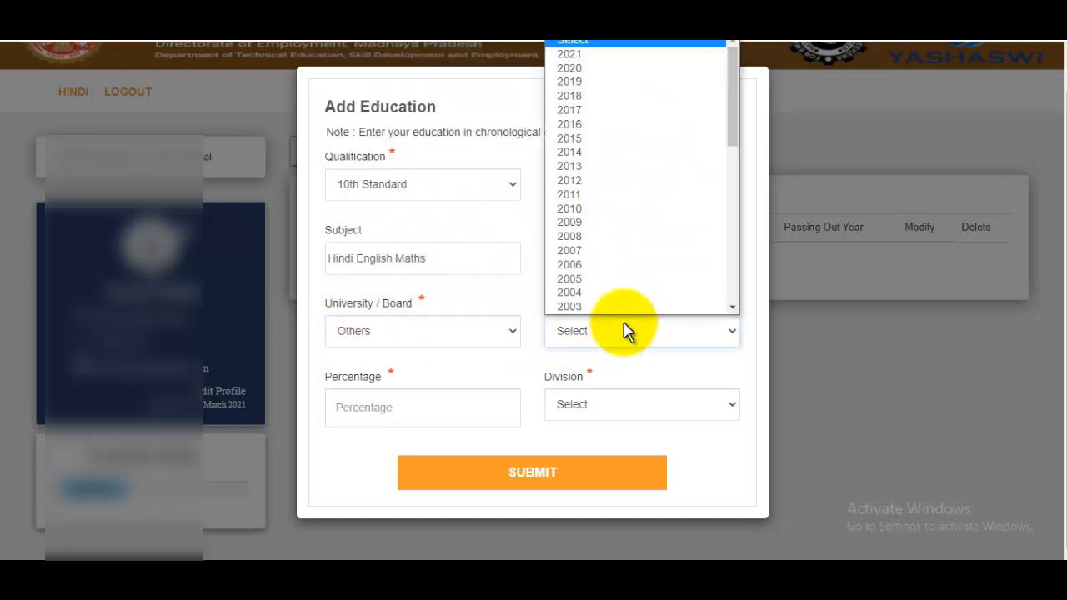
{"action": "left_click", "coordinate": [592, 208]}
{"action": "left_click", "coordinate": [417, 415]}
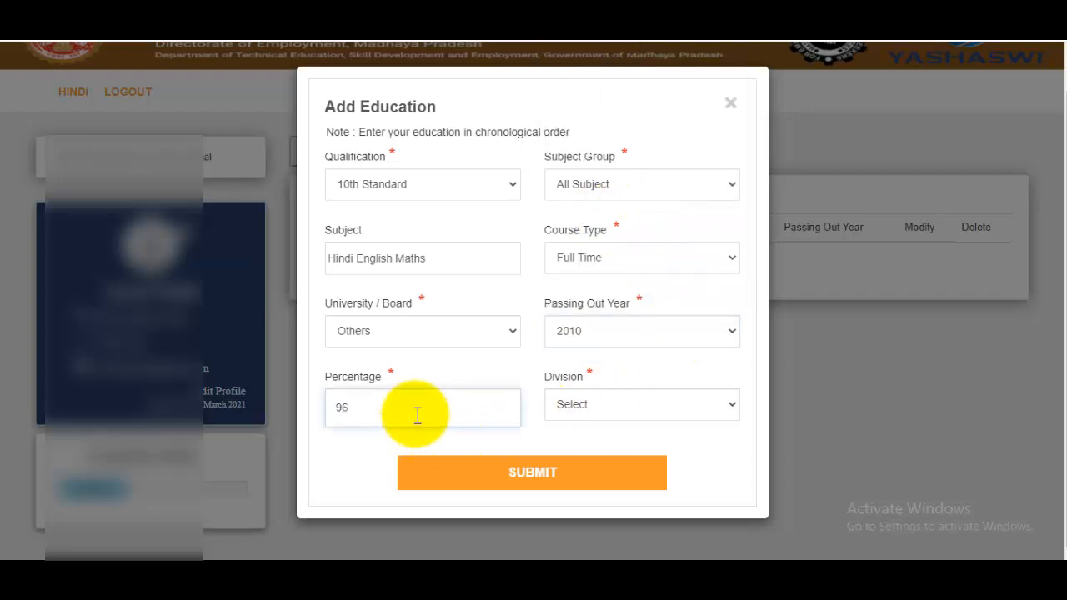
{"action": "left_click", "coordinate": [590, 406]}
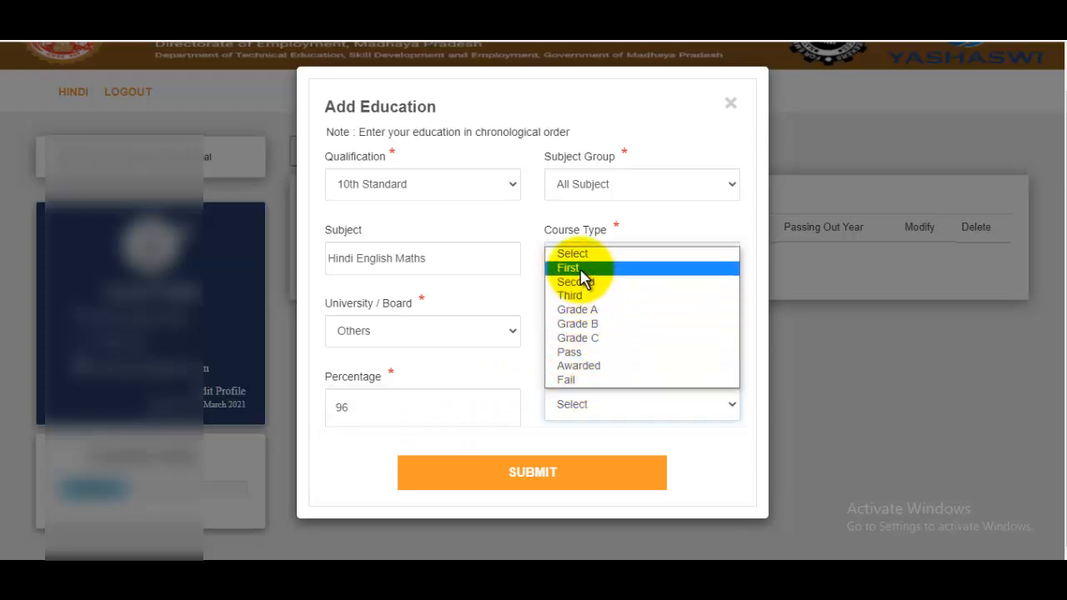
{"action": "left_click", "coordinate": [581, 366]}
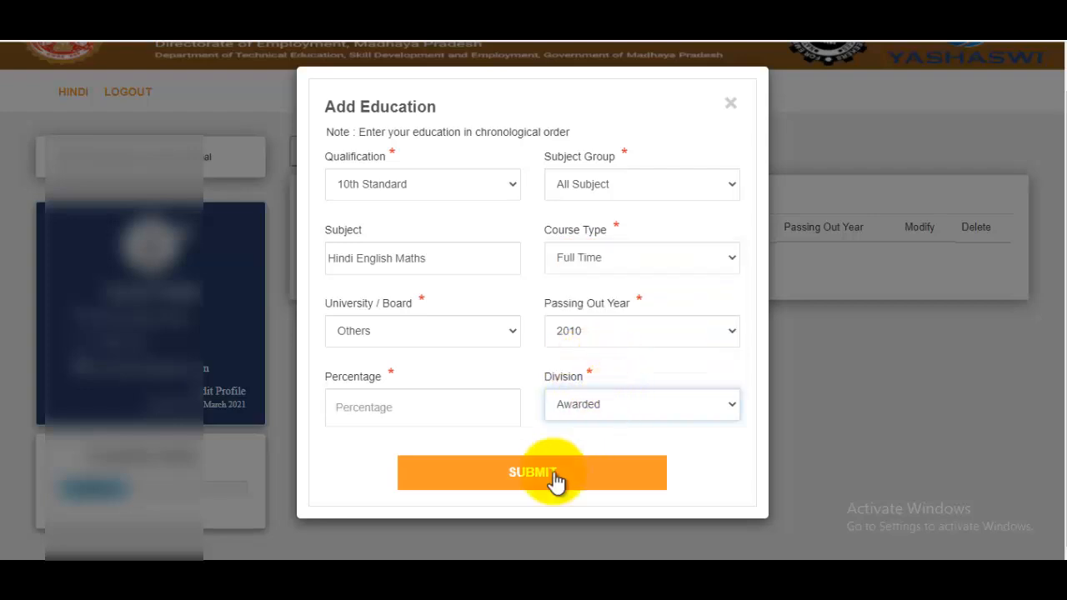
{"action": "left_click", "coordinate": [555, 475]}
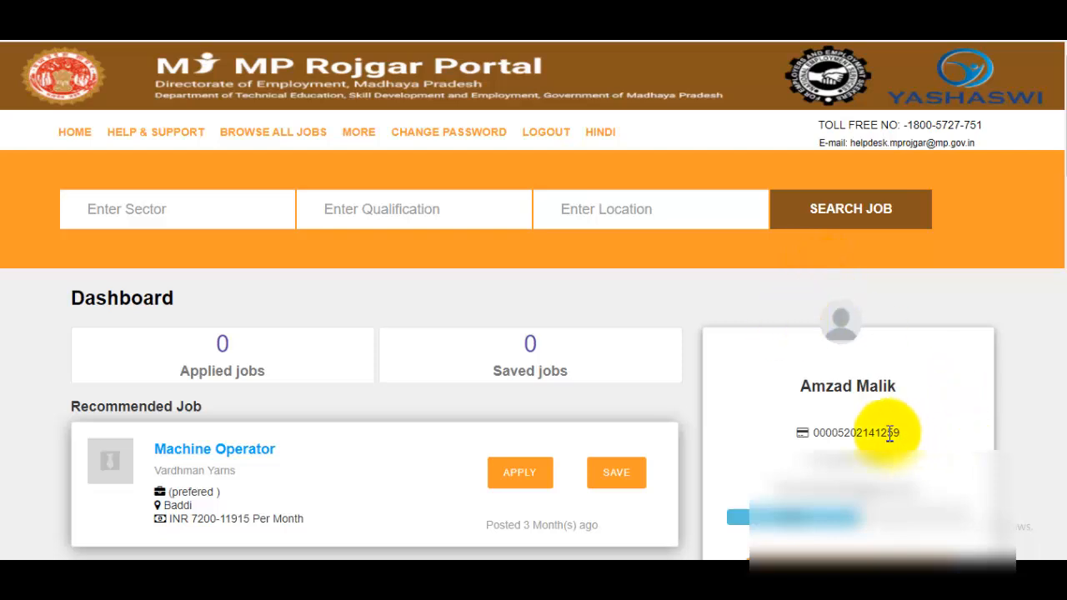
Step: Select and clear the registration number text, then open the full profile from the dashboard card
{"action": "left_click_drag", "start_coordinate": [820, 437], "coordinate": [932, 440]}
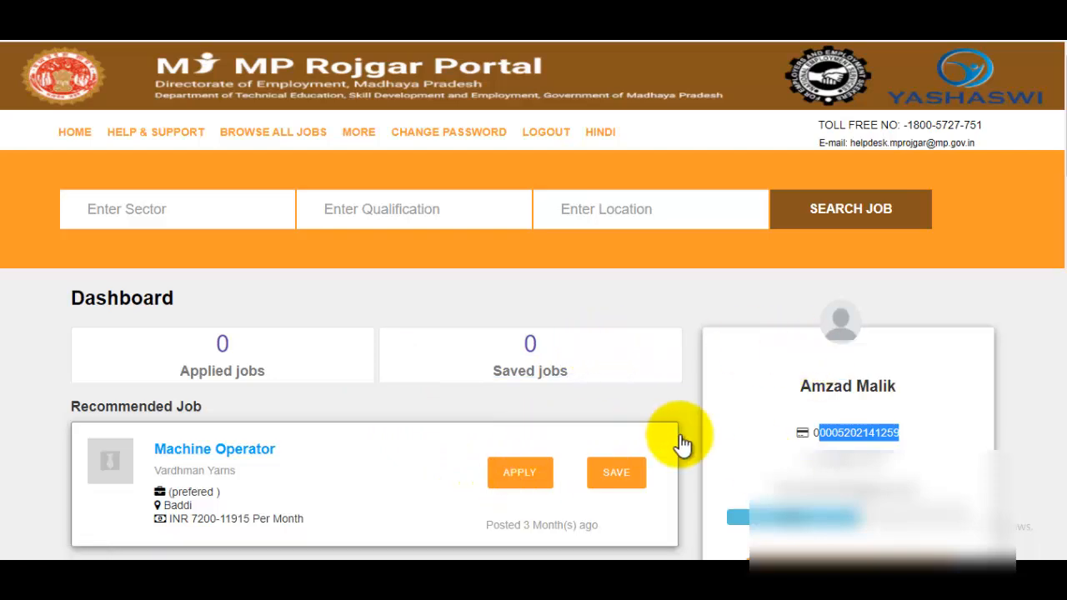
{"action": "left_click", "coordinate": [821, 438]}
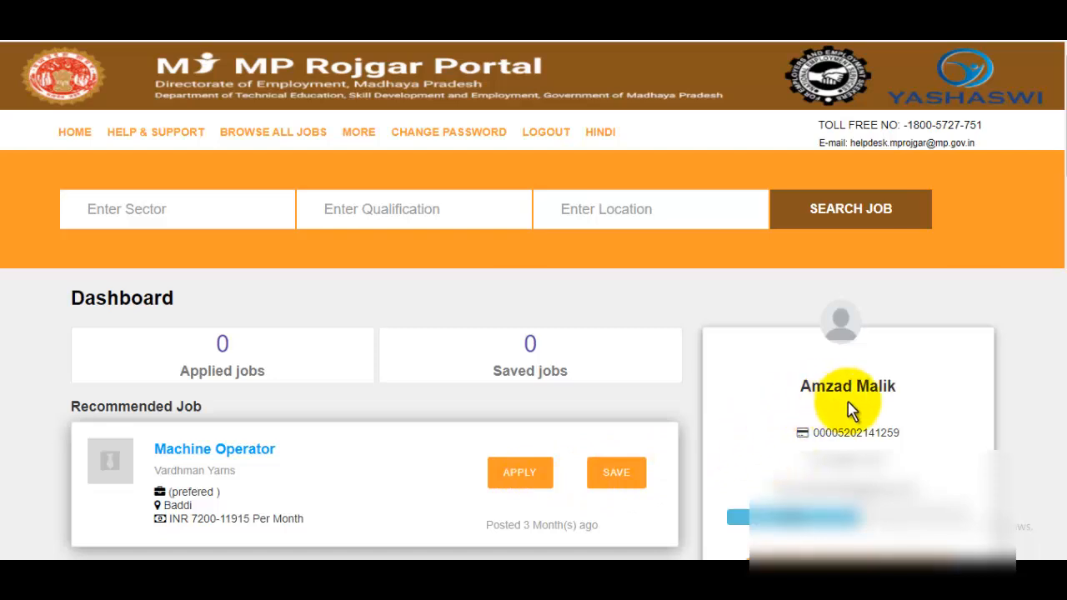
{"action": "scroll", "coordinate": [869, 507], "scroll_direction": "down", "scroll_amount": 2}
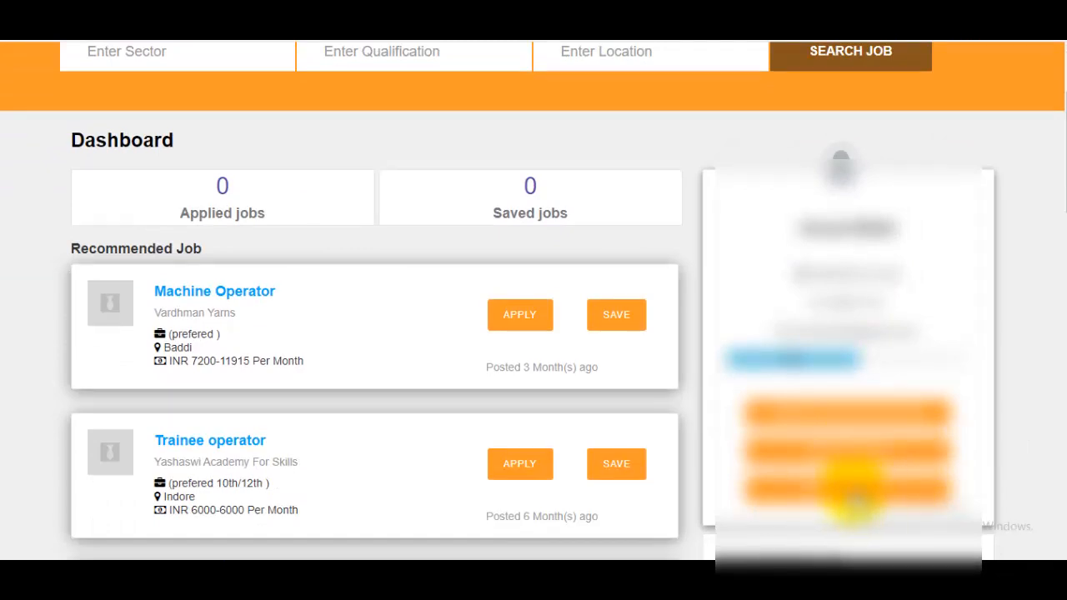
{"action": "left_click", "coordinate": [888, 490]}
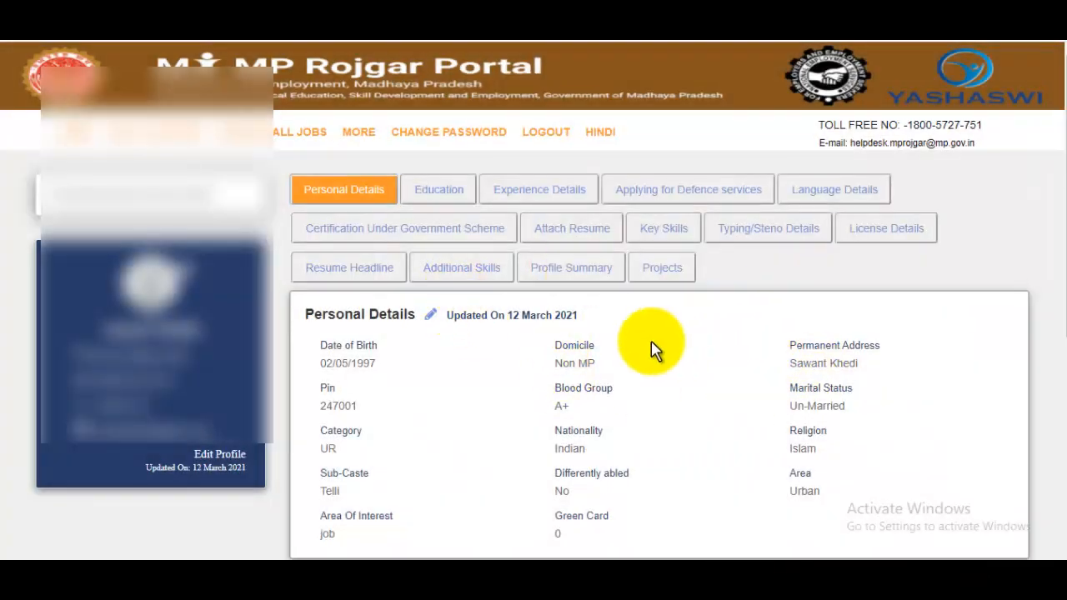
Step: Start a new education entry for 12th Standard with the Science subject group
{"action": "left_click", "coordinate": [440, 197]}
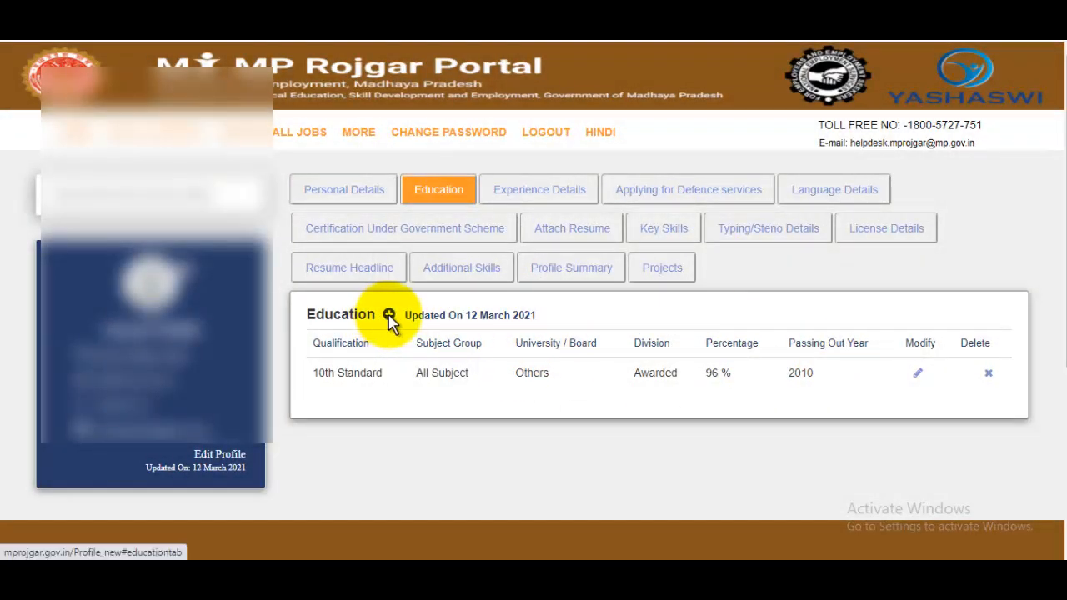
{"action": "left_click", "coordinate": [389, 317]}
{"action": "left_click", "coordinate": [473, 192]}
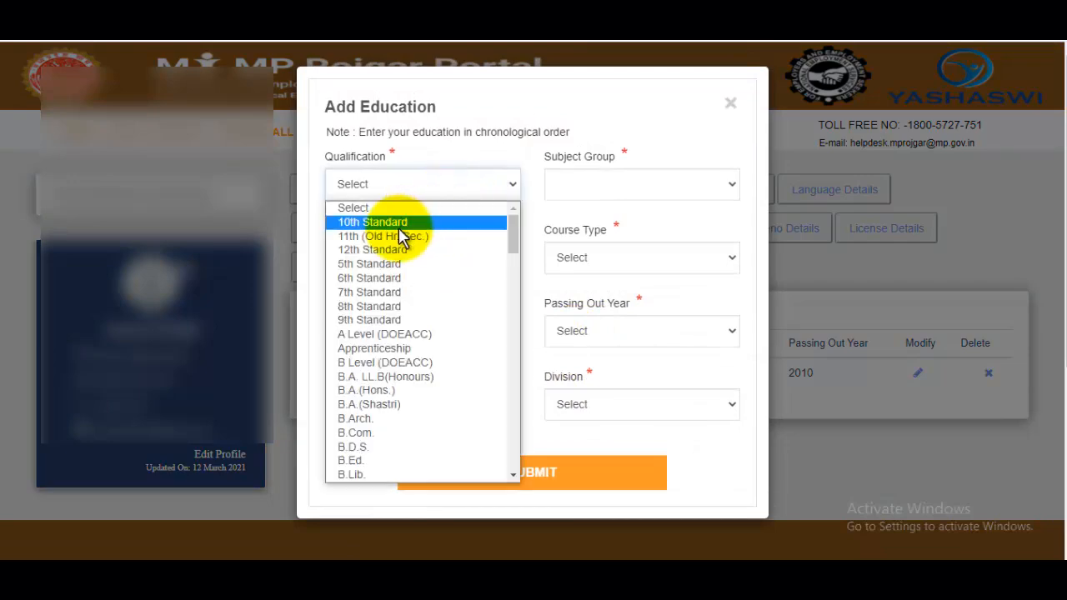
{"action": "left_click", "coordinate": [358, 249]}
{"action": "left_click", "coordinate": [612, 191]}
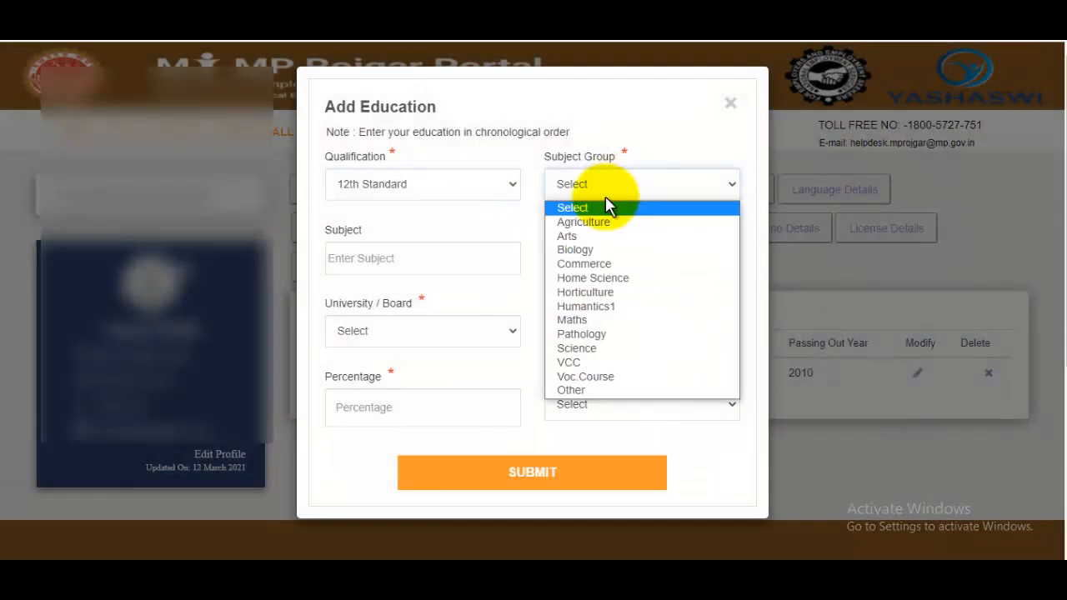
{"action": "left_click", "coordinate": [589, 349]}
Step: Set the course type to Full Time and the university/board to Others
{"action": "left_click", "coordinate": [384, 259]}
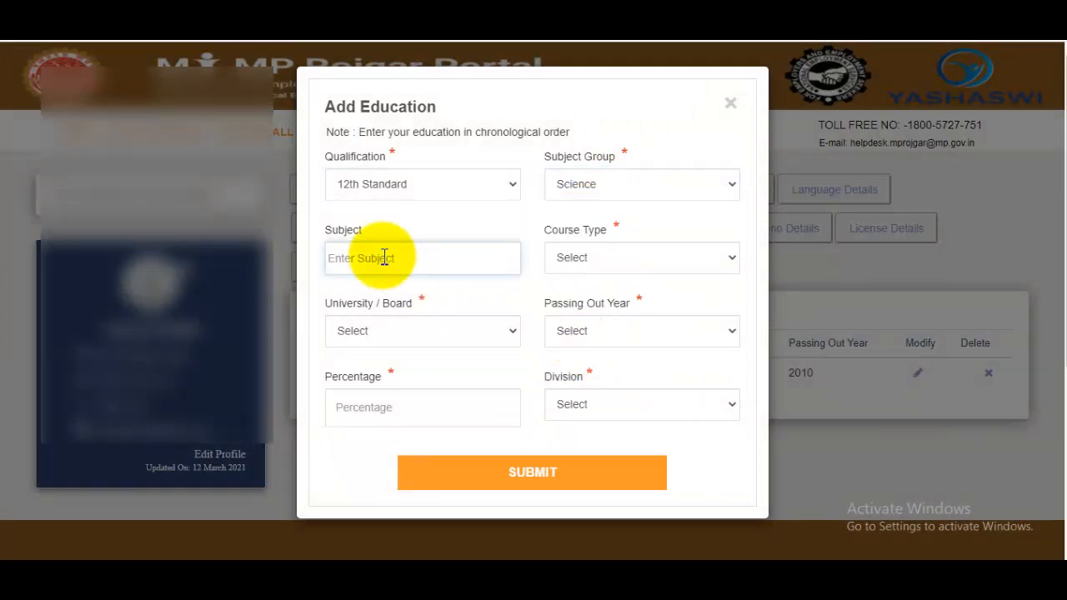
{"action": "left_click", "coordinate": [615, 263]}
{"action": "left_click", "coordinate": [589, 293]}
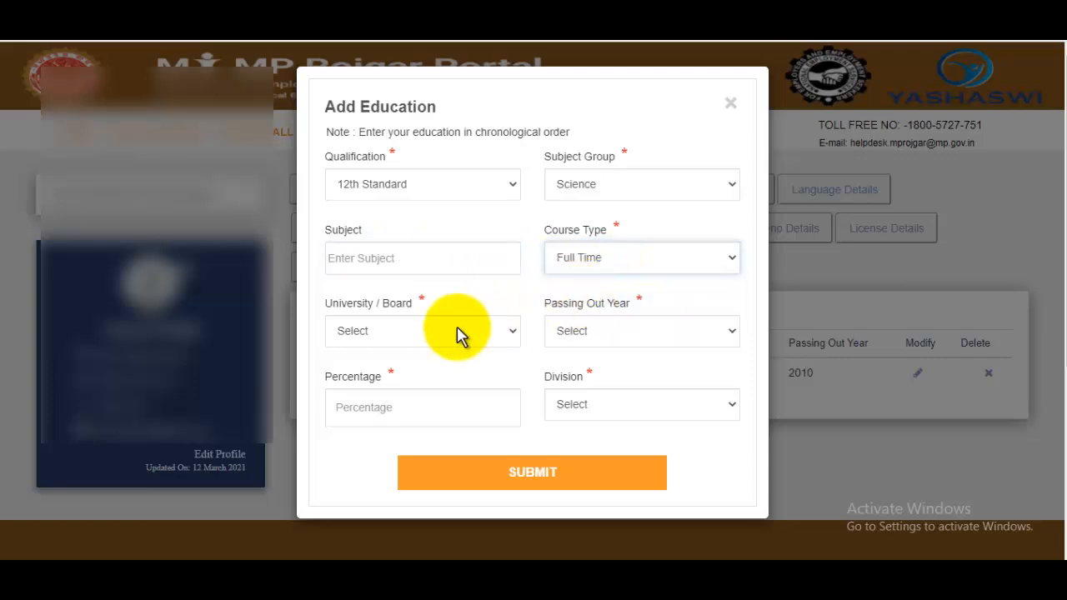
{"action": "left_click", "coordinate": [467, 333]}
{"action": "scroll", "coordinate": [381, 329], "scroll_direction": "down", "scroll_amount": 4}
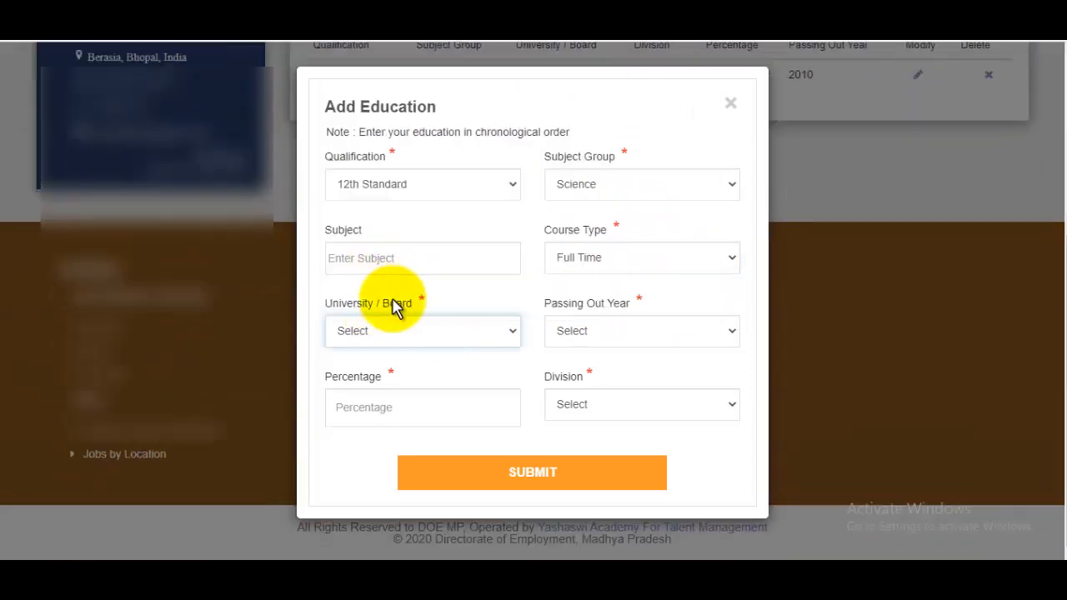
{"action": "left_click", "coordinate": [470, 328]}
{"action": "scroll", "coordinate": [476, 265], "scroll_direction": "down", "scroll_amount": 5}
{"action": "left_click", "coordinate": [381, 307]}
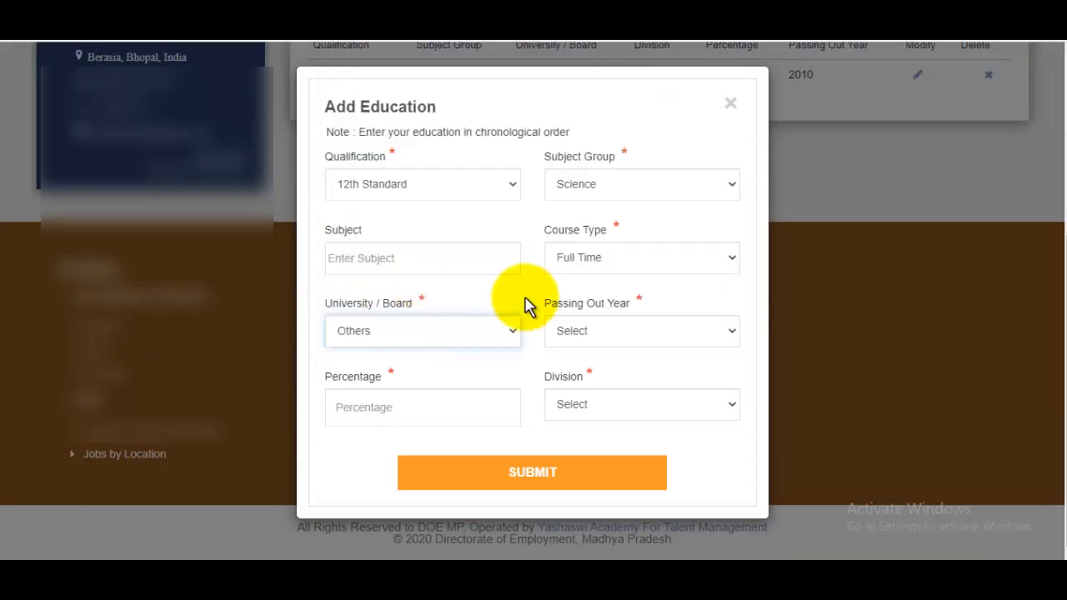
Step: Set passing year 2012, percentage 95 and First division, then submit the record
{"action": "left_click", "coordinate": [613, 335]}
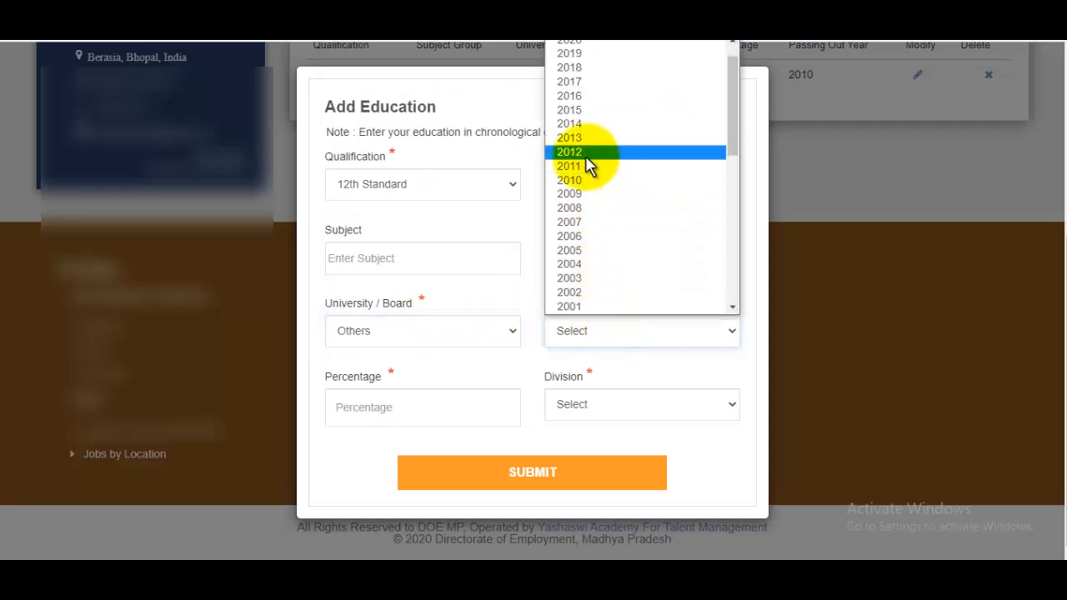
{"action": "left_click", "coordinate": [586, 157]}
{"action": "left_click", "coordinate": [425, 404]}
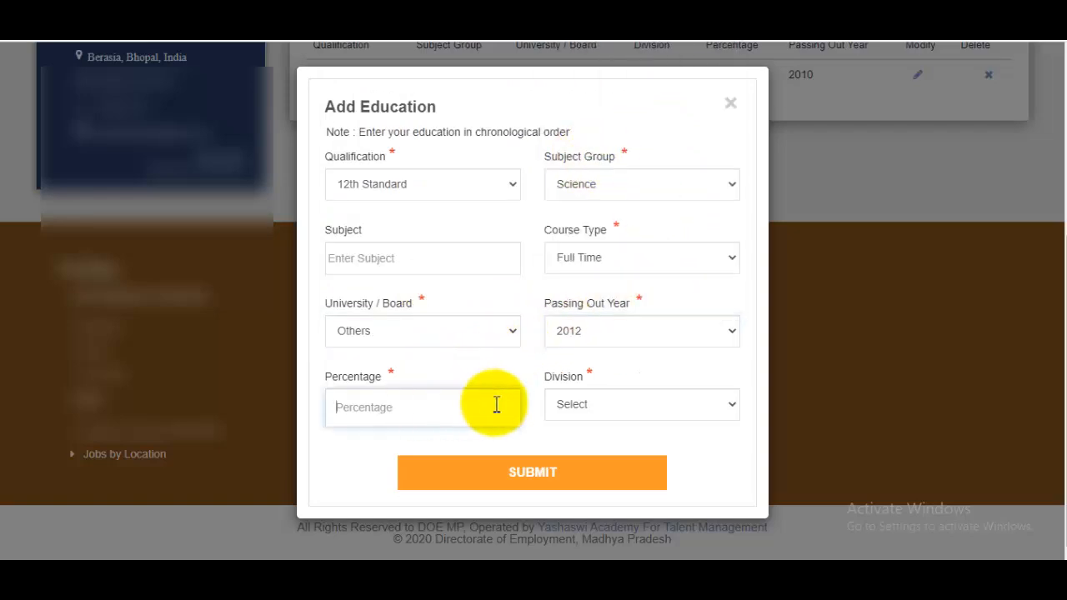
{"action": "left_click", "coordinate": [613, 409]}
{"action": "left_click", "coordinate": [585, 267]}
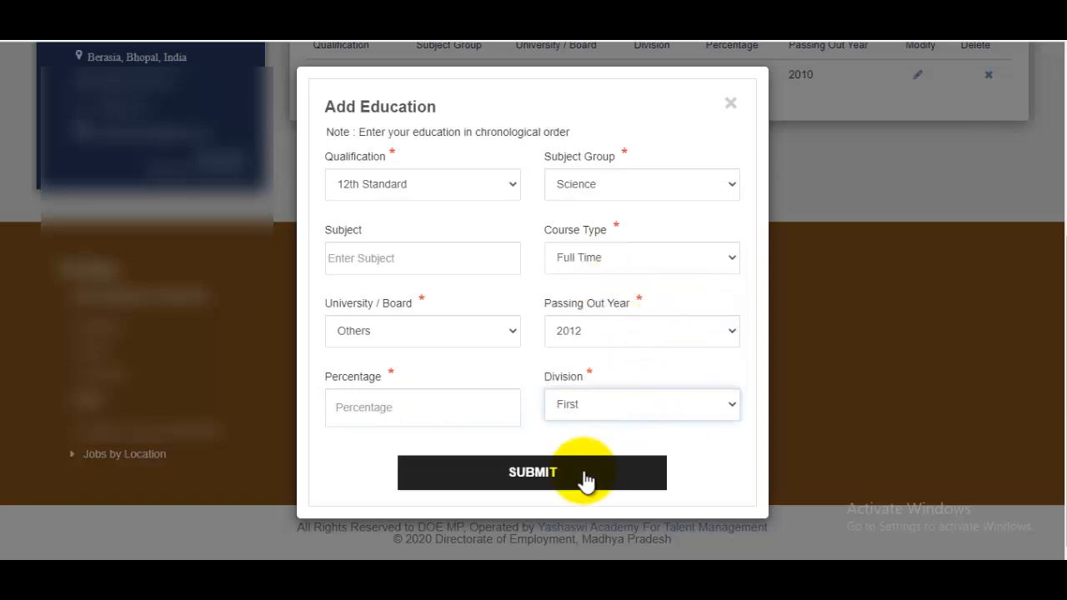
{"action": "left_click", "coordinate": [583, 477]}
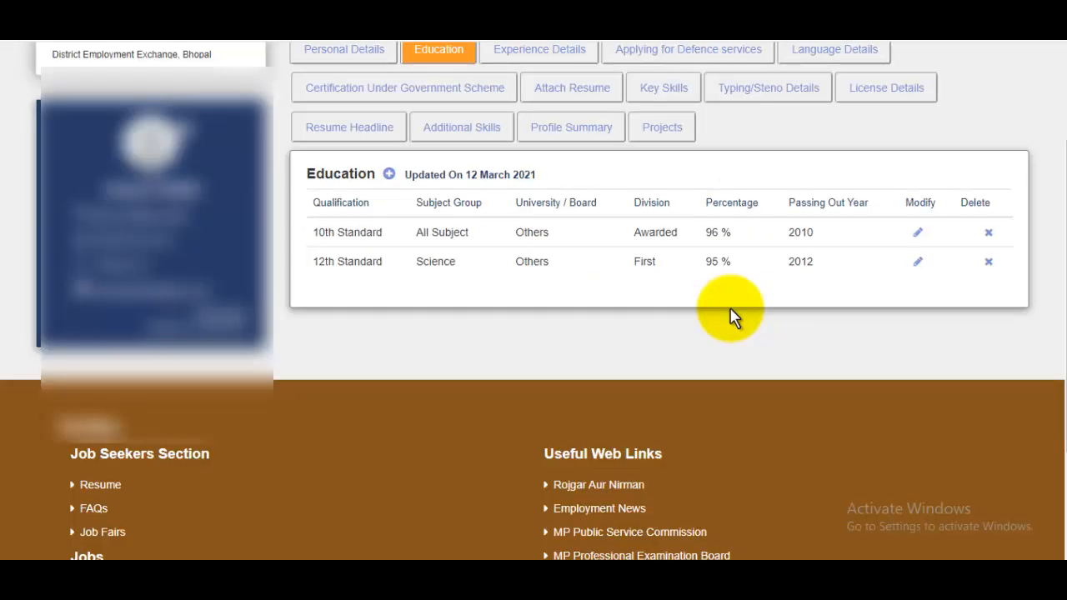
{"action": "scroll", "coordinate": [730, 315], "scroll_direction": "up", "scroll_amount": 1}
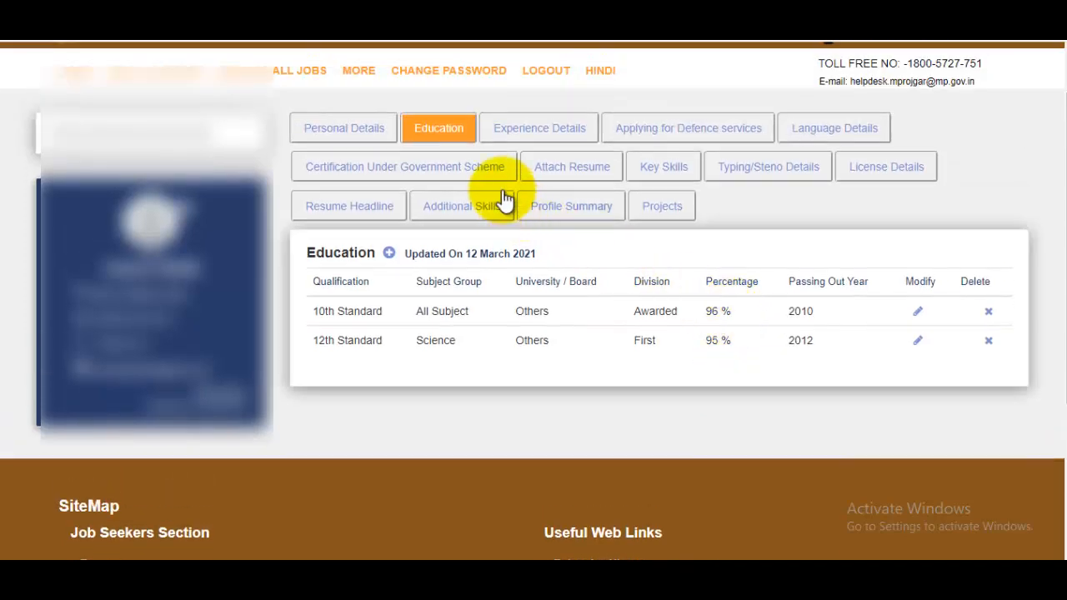
{"action": "left_click", "coordinate": [389, 254]}
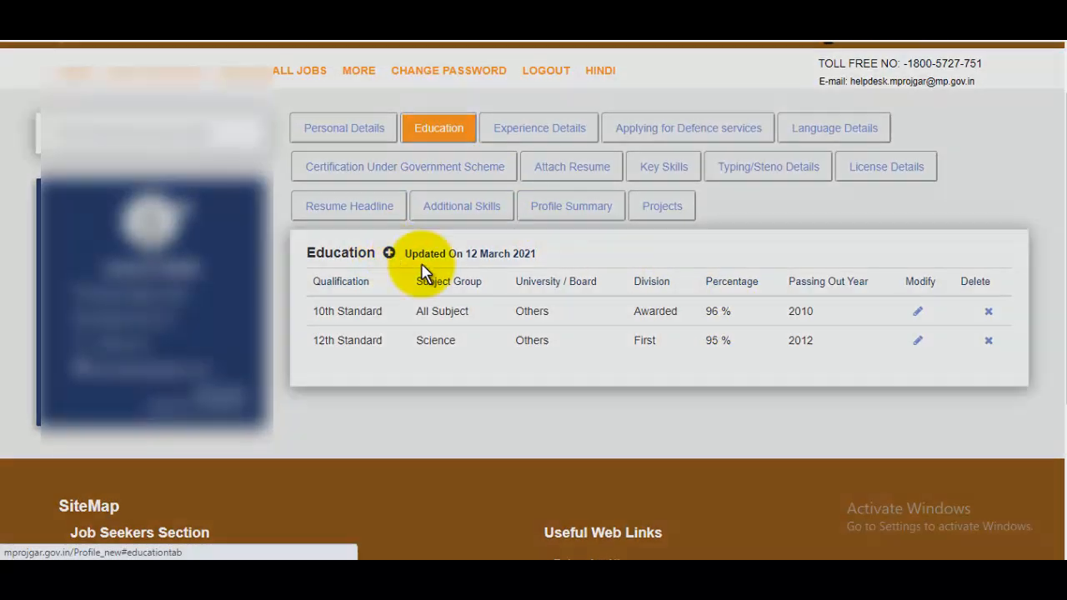
{"action": "left_click", "coordinate": [416, 197]}
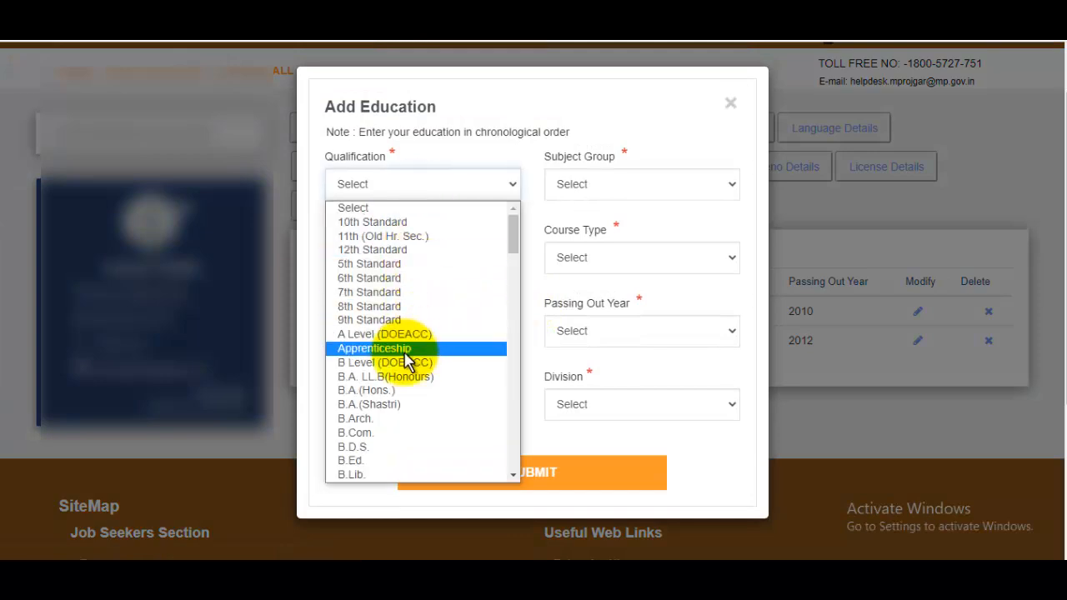
{"action": "scroll", "coordinate": [405, 358], "scroll_direction": "down", "scroll_amount": 20}
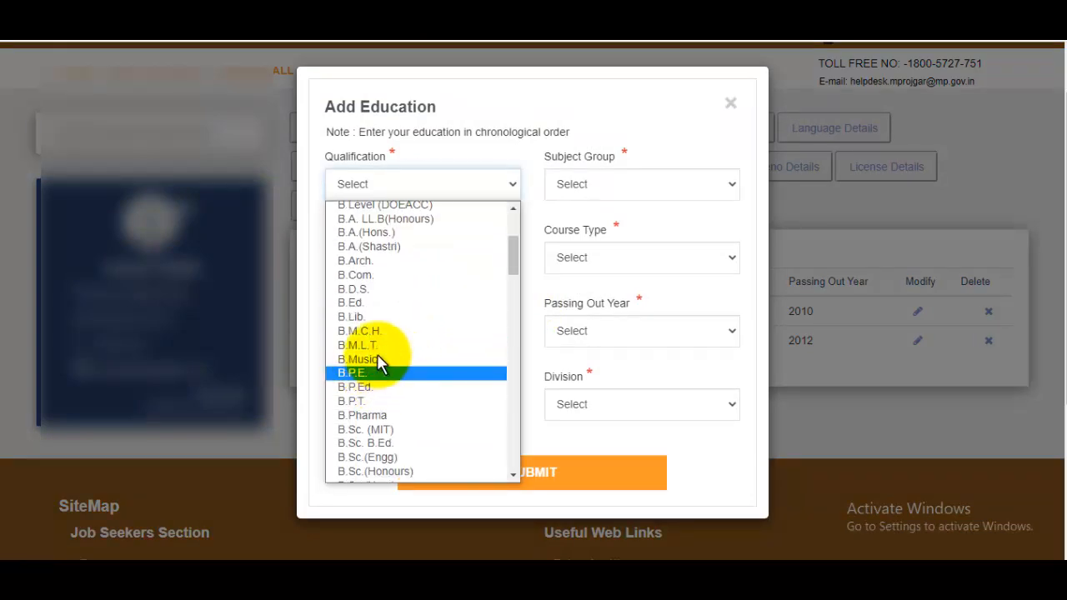
{"action": "scroll", "coordinate": [383, 392], "scroll_direction": "up", "scroll_amount": 5}
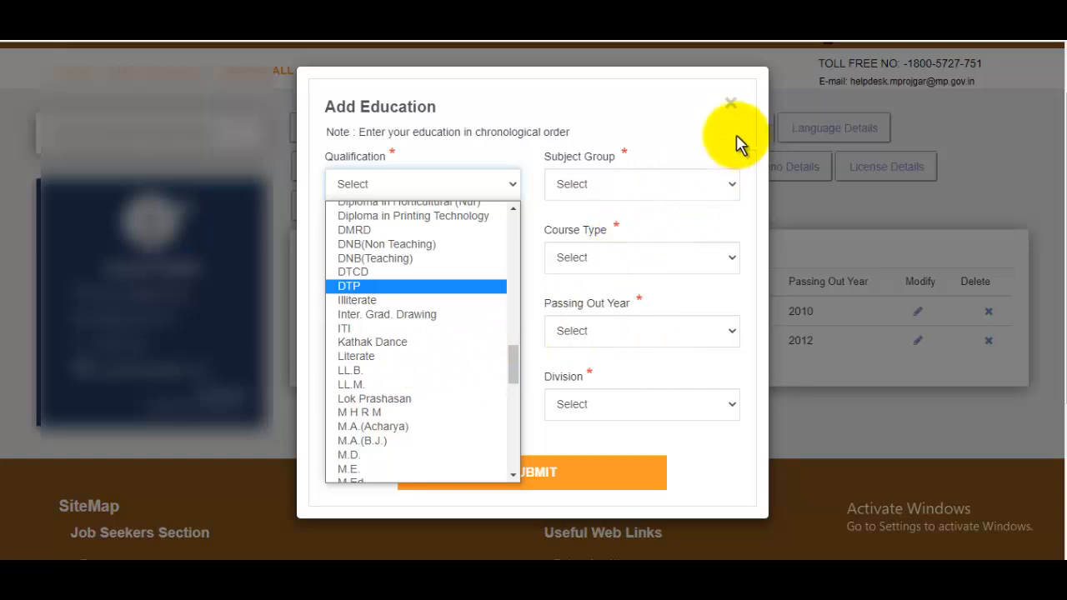
{"action": "left_click", "coordinate": [732, 104]}
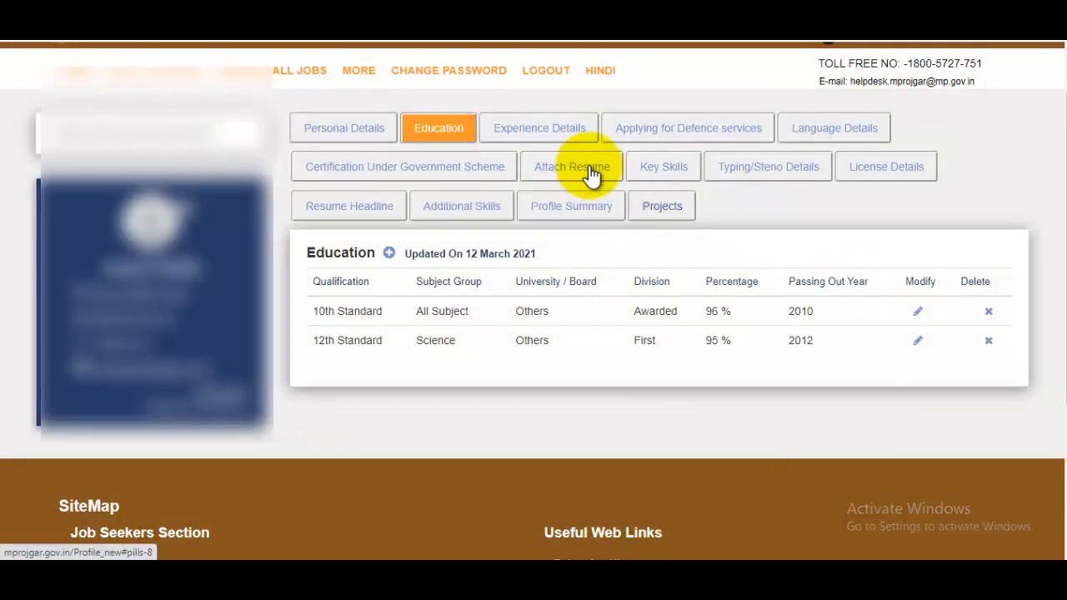
Step: Open a blank Experience Details form and look at the designation, organization and current-company fields
{"action": "left_click", "coordinate": [557, 141]}
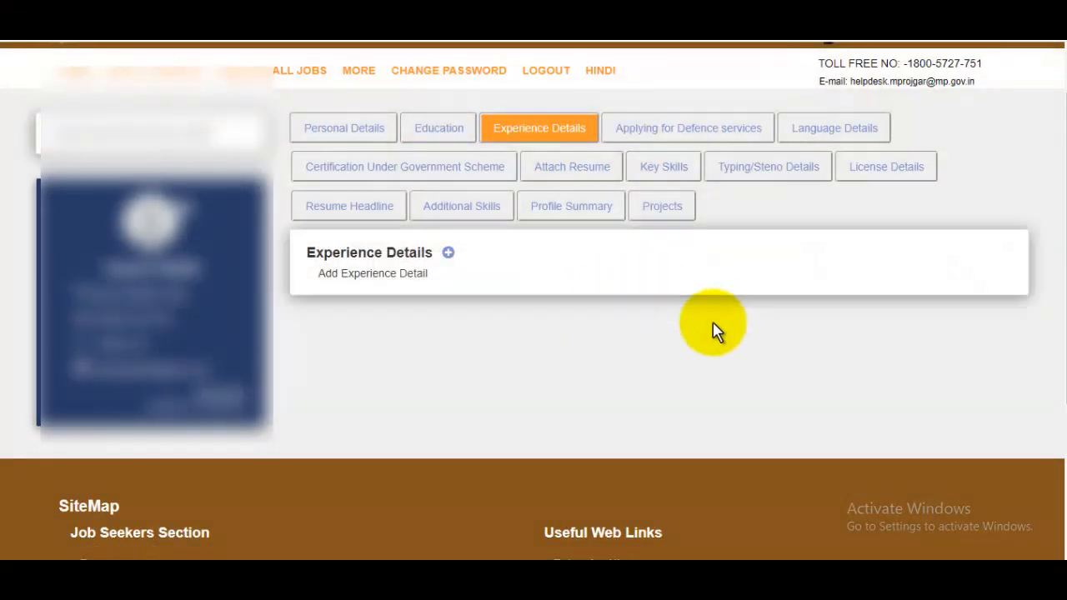
{"action": "left_click", "coordinate": [448, 253]}
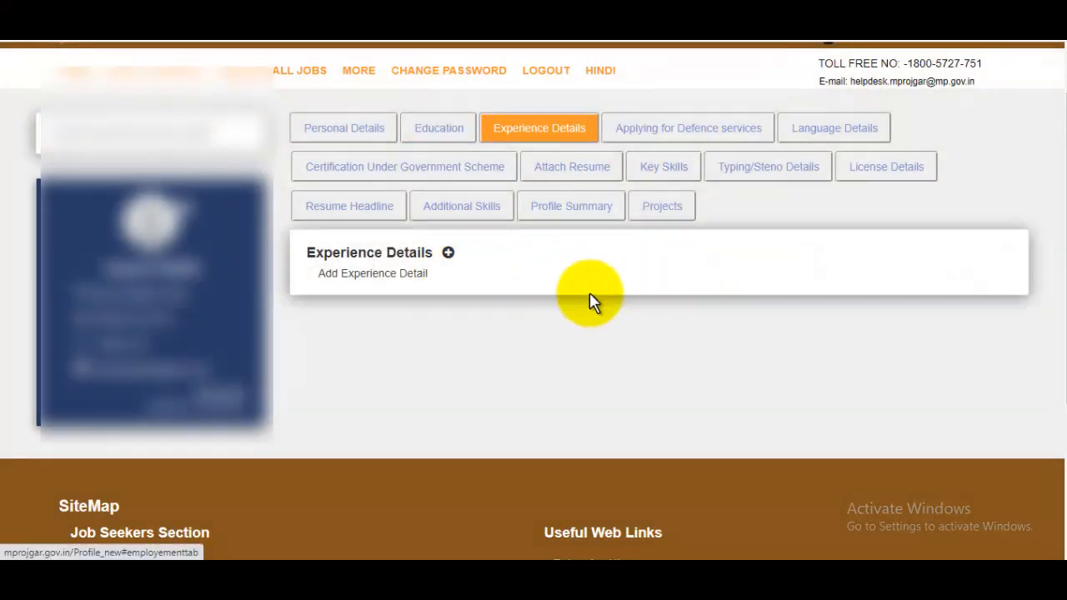
{"action": "left_click", "coordinate": [392, 163]}
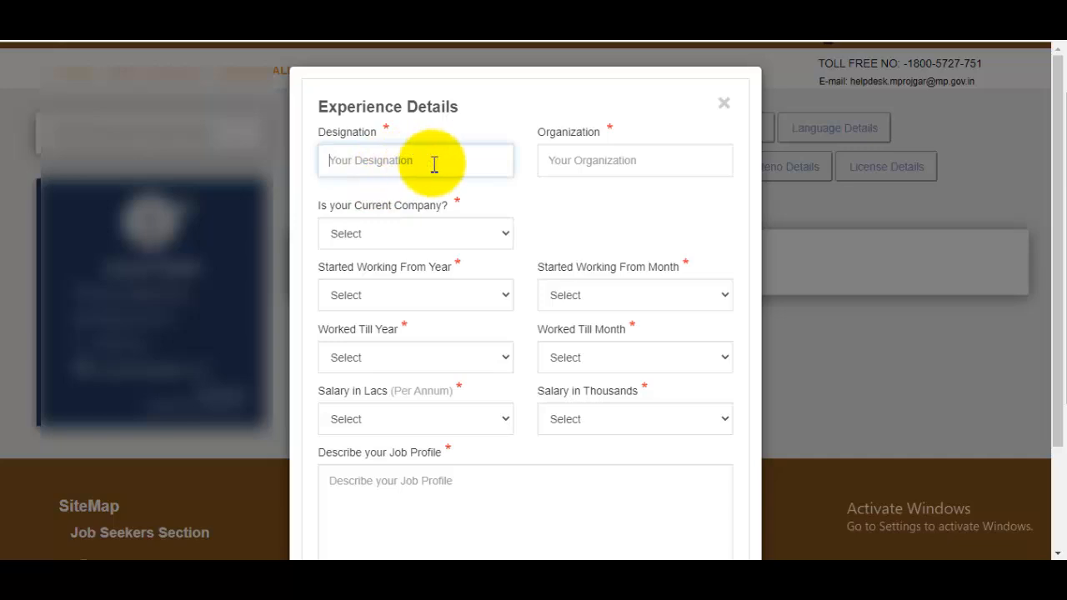
{"action": "left_click", "coordinate": [602, 159]}
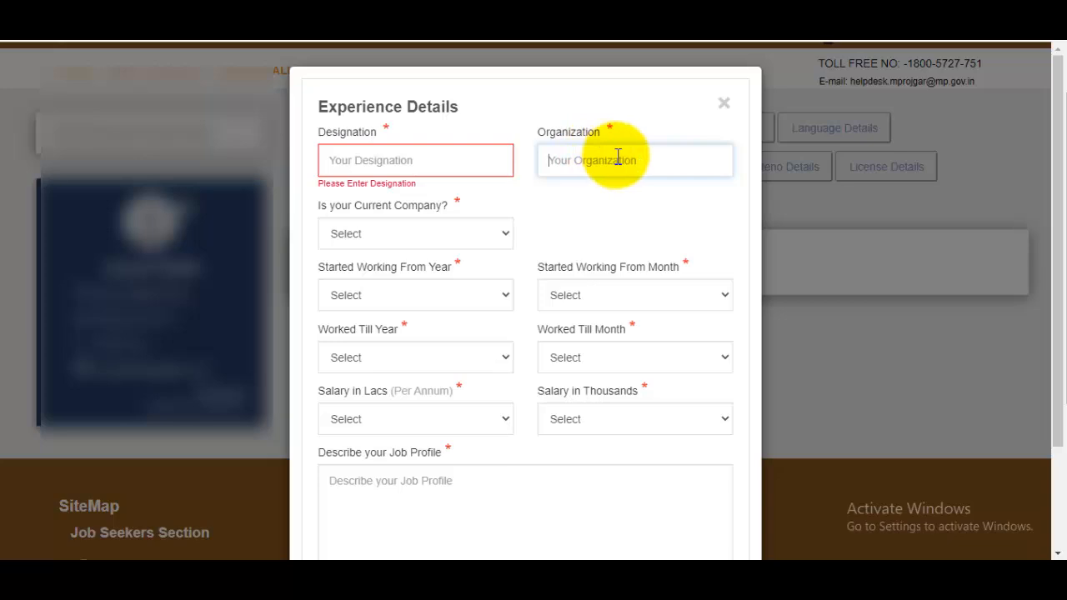
{"action": "left_click", "coordinate": [457, 242]}
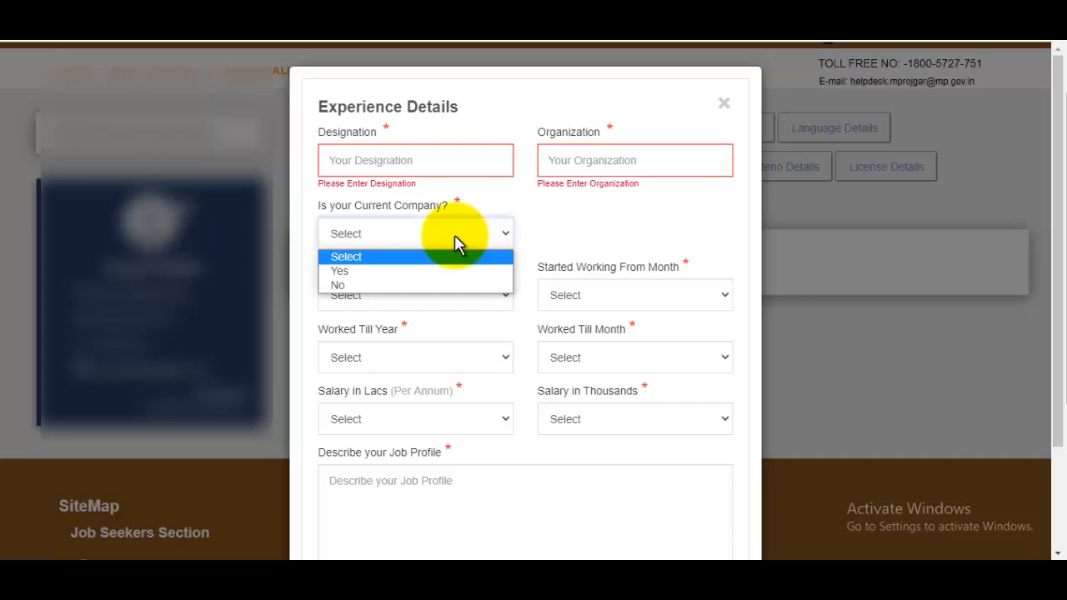
{"action": "left_click", "coordinate": [600, 209]}
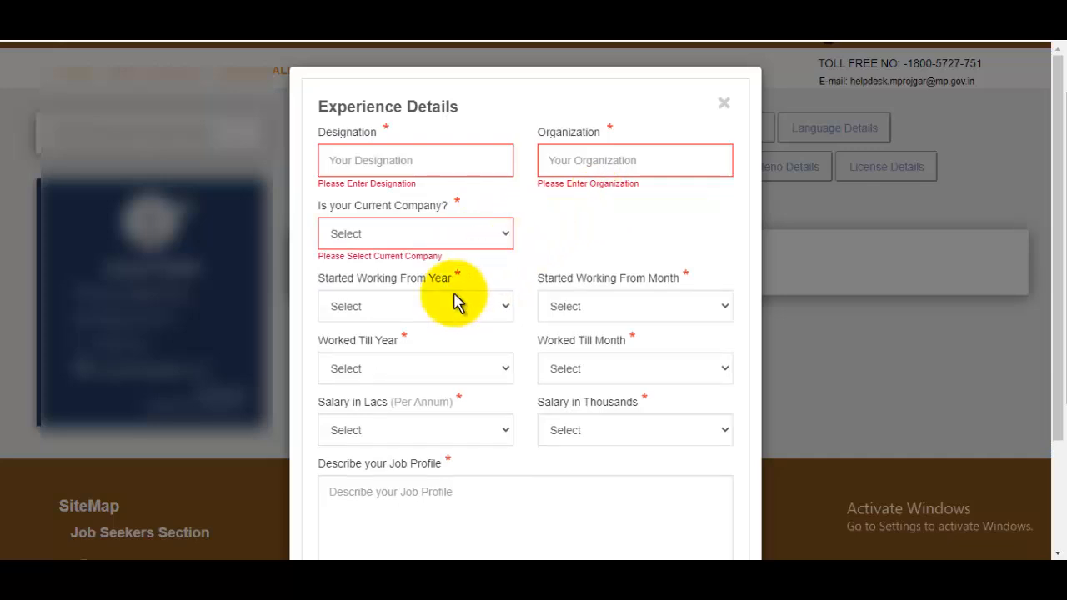
Step: Inspect the started-working and worked-till year and month choices without picking any
{"action": "left_click", "coordinate": [433, 315]}
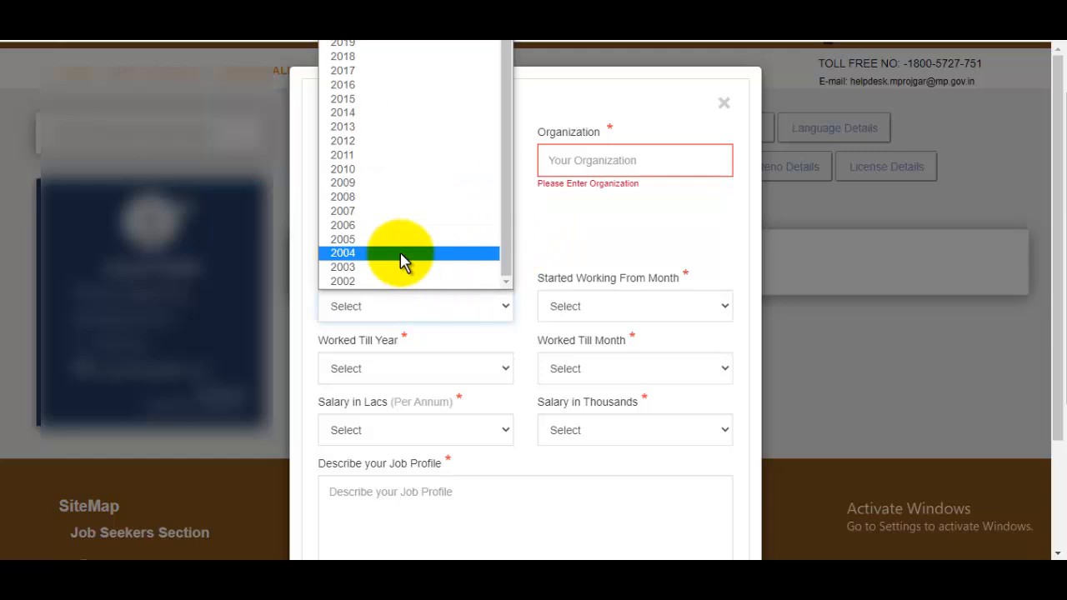
{"action": "left_click", "coordinate": [586, 234]}
{"action": "left_click", "coordinate": [564, 296]}
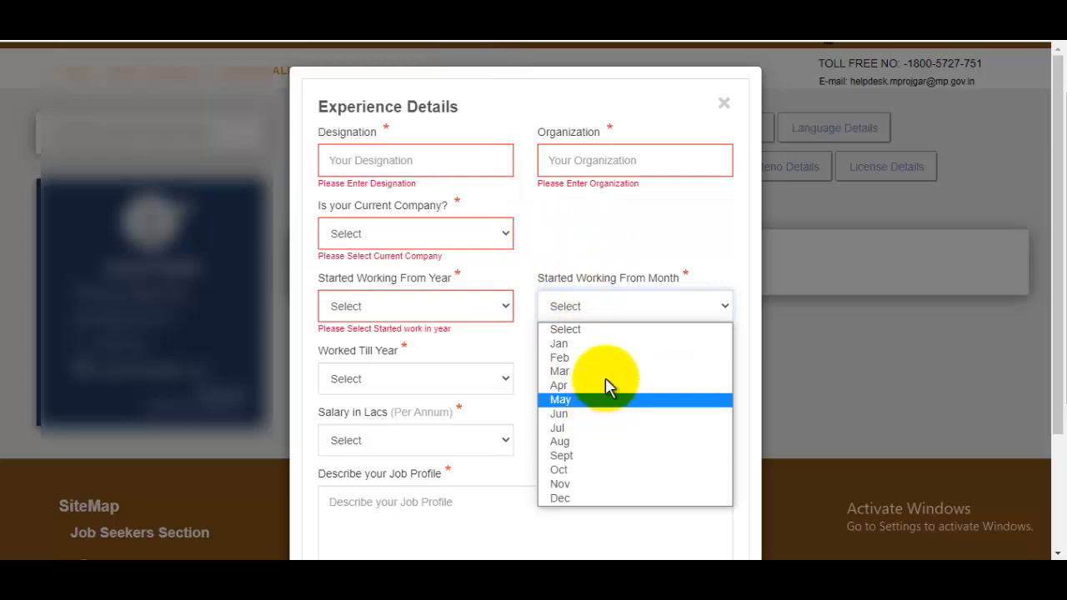
{"action": "left_click", "coordinate": [381, 296]}
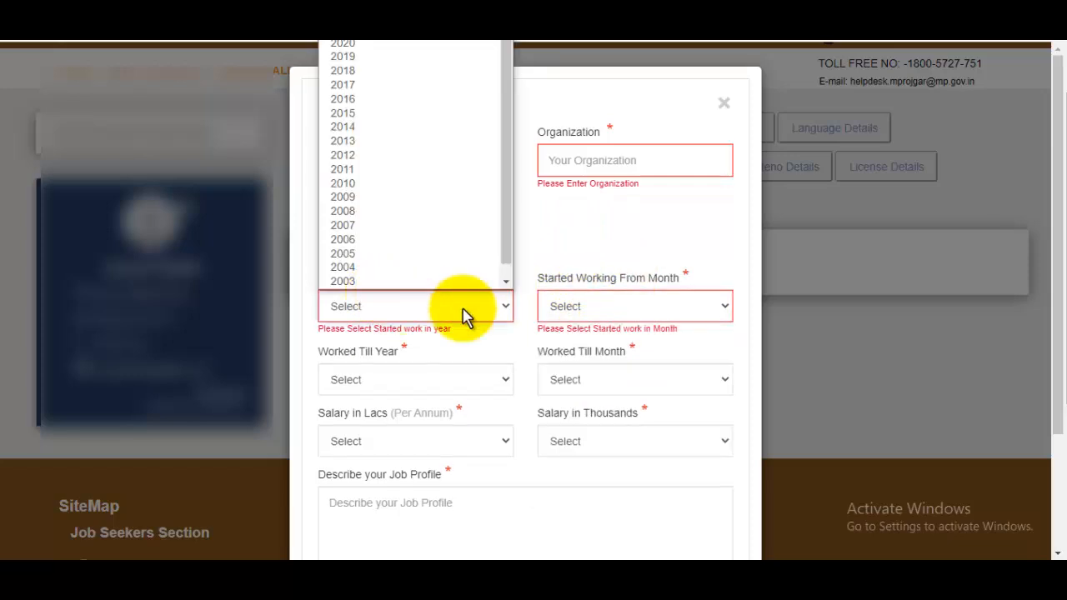
{"action": "left_click", "coordinate": [624, 315]}
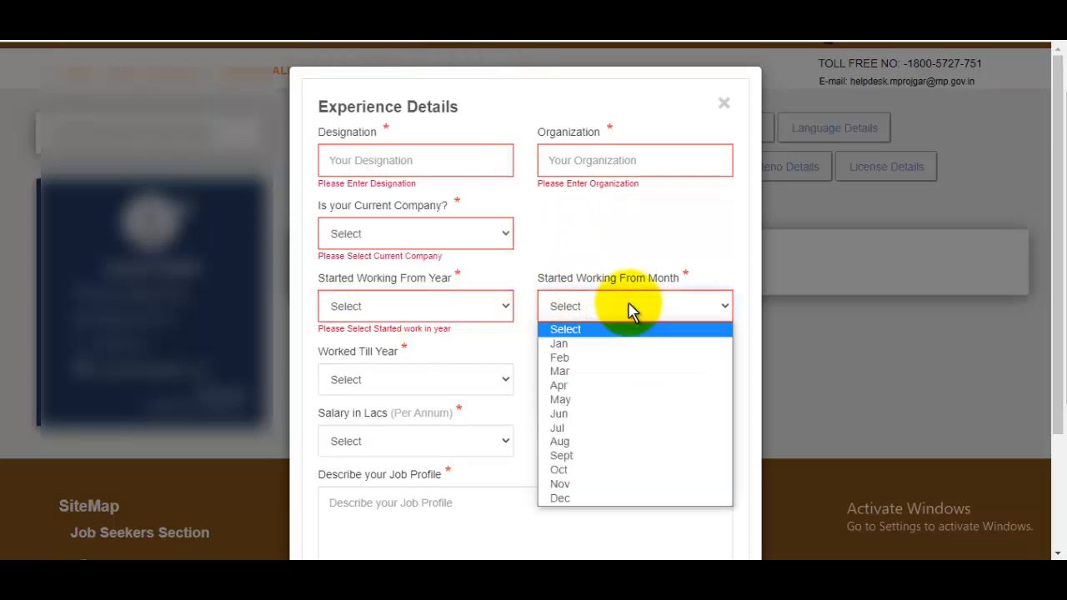
{"action": "left_click", "coordinate": [586, 331]}
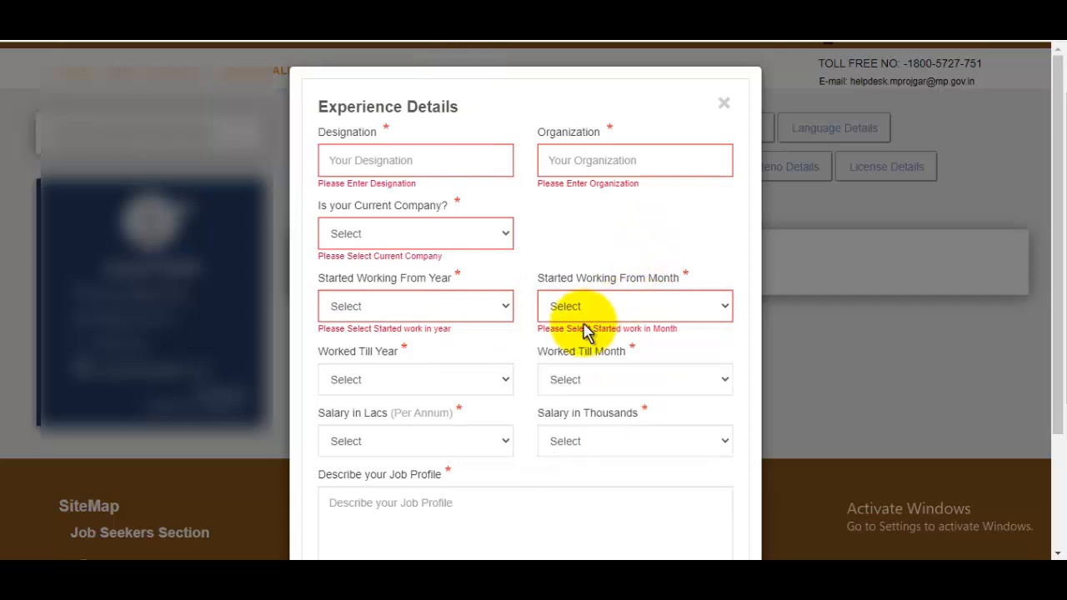
{"action": "left_click", "coordinate": [448, 387]}
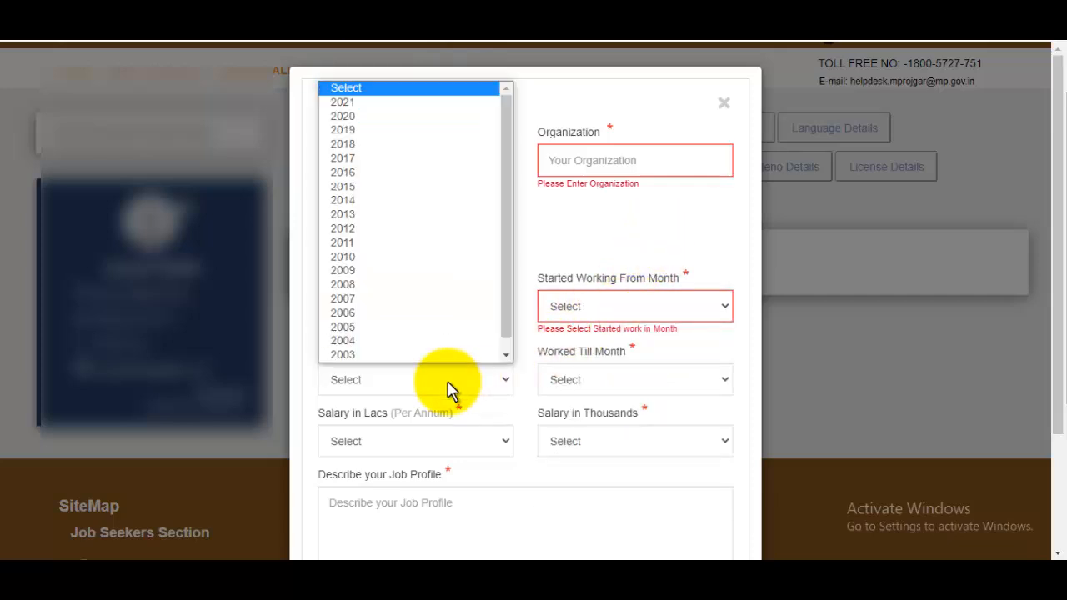
{"action": "left_click", "coordinate": [587, 255]}
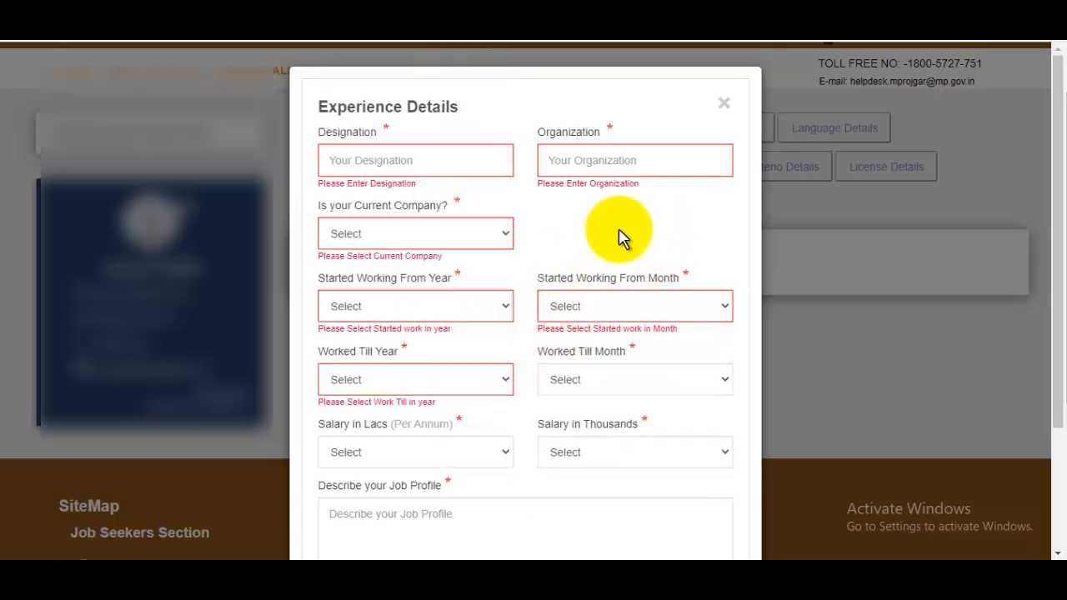
{"action": "left_click", "coordinate": [660, 392]}
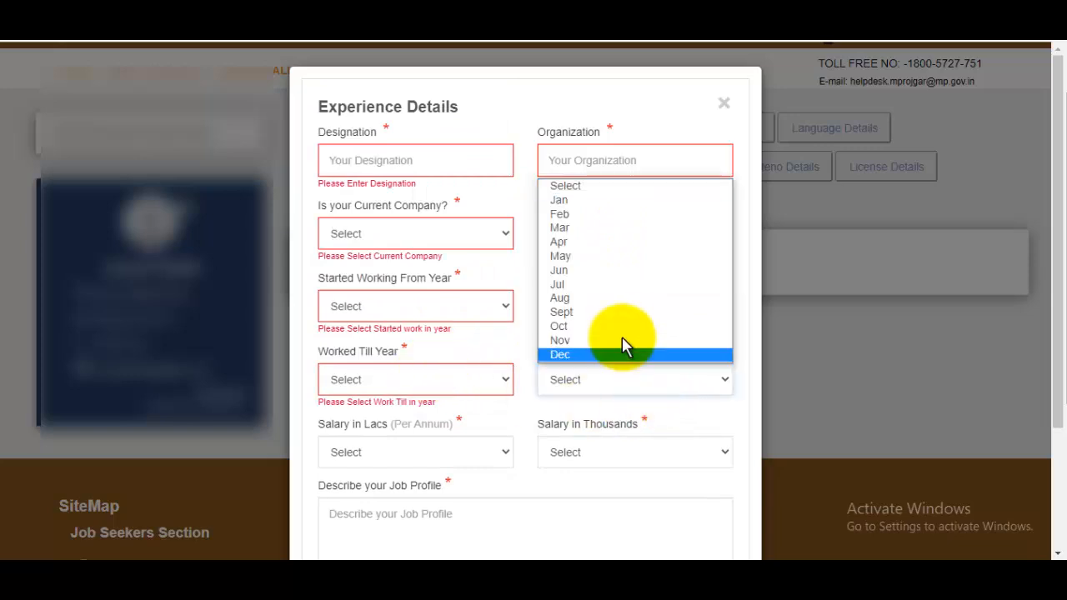
{"action": "left_click", "coordinate": [531, 320]}
Step: Look over the Salary in Lacs and Salary in Thousands options, then scroll to the Job Profile box
{"action": "left_click", "coordinate": [421, 455]}
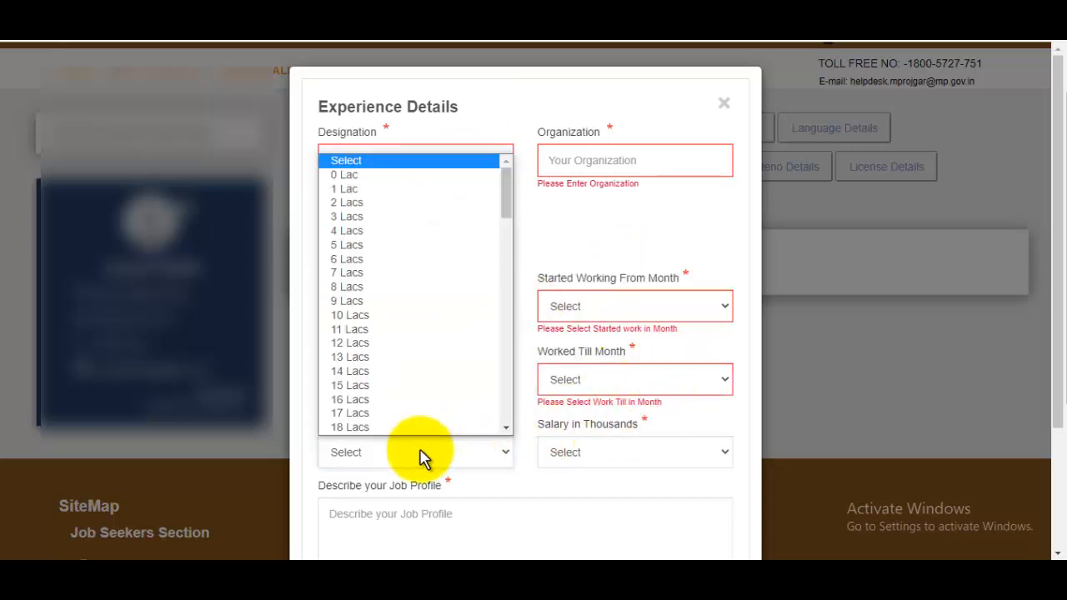
{"action": "scroll", "coordinate": [436, 333], "scroll_direction": "down", "scroll_amount": 15}
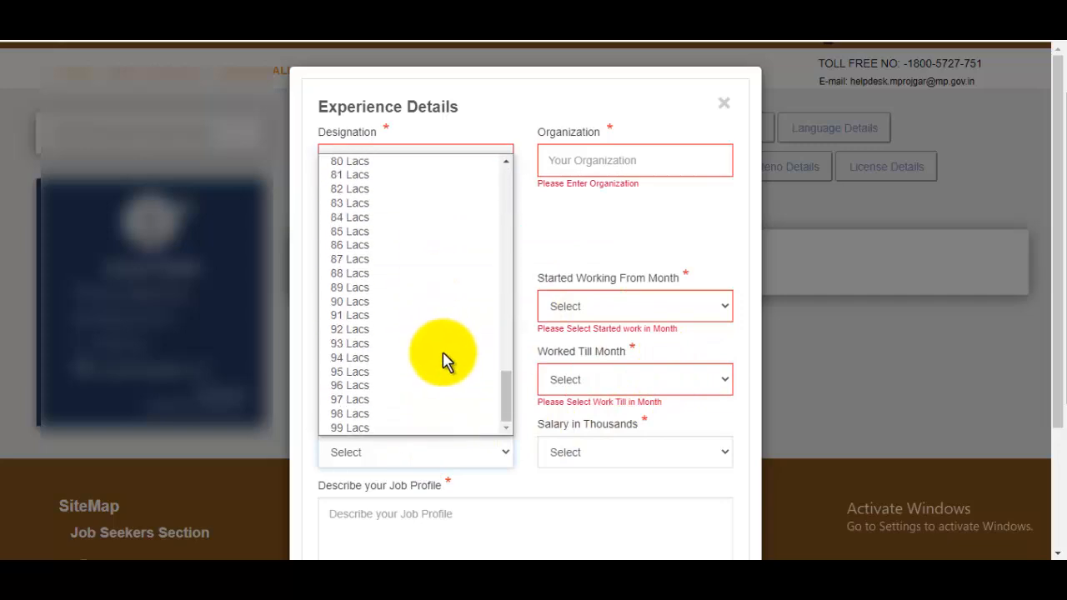
{"action": "left_click", "coordinate": [638, 477]}
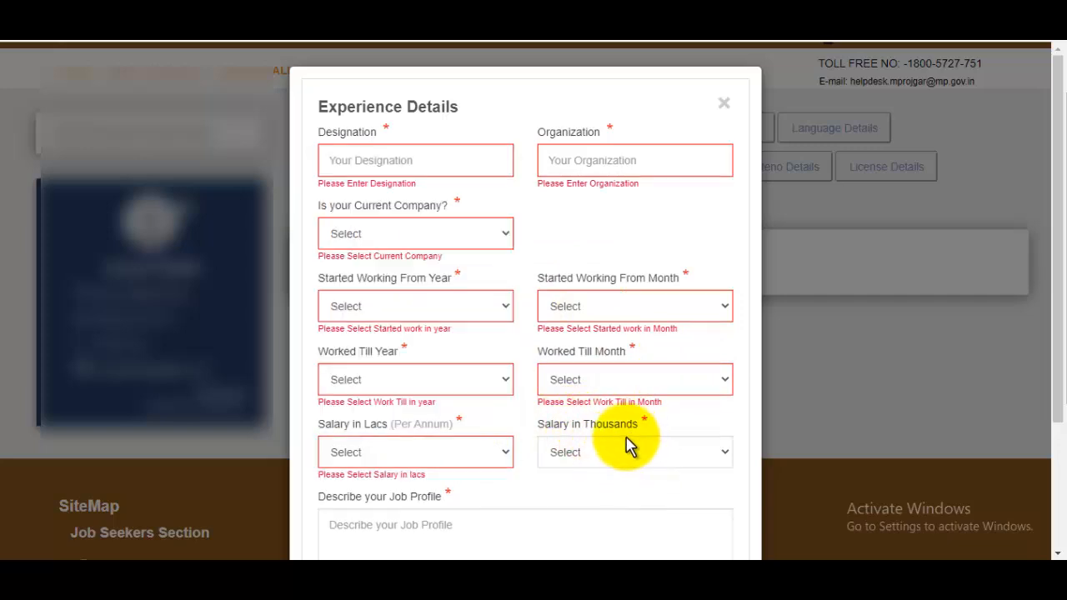
{"action": "left_click", "coordinate": [623, 455]}
{"action": "left_click", "coordinate": [637, 452]}
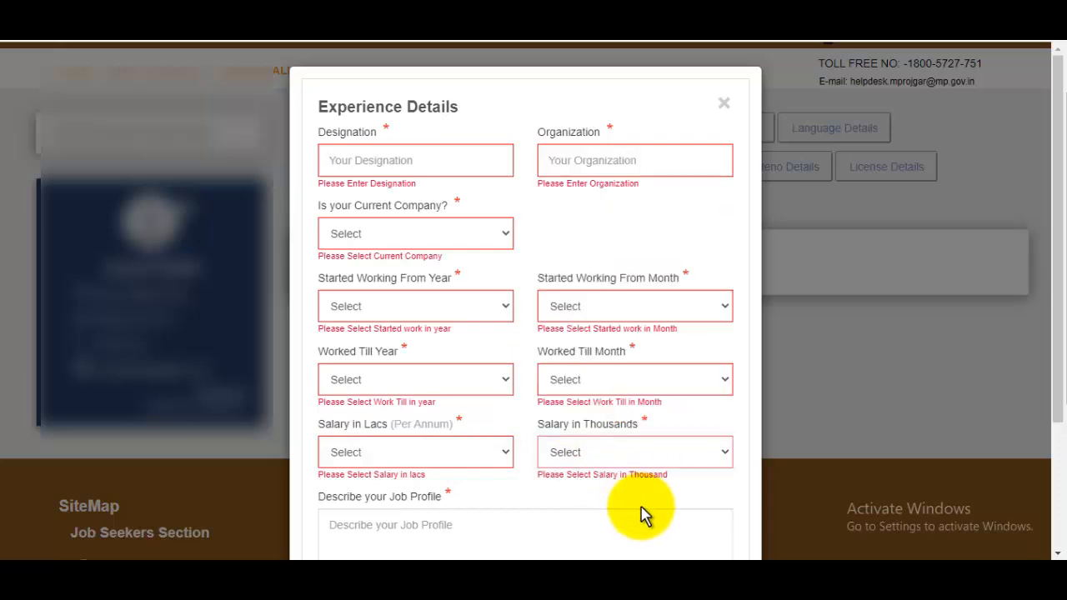
{"action": "scroll", "coordinate": [651, 471], "scroll_direction": "down", "scroll_amount": 1}
{"action": "scroll", "coordinate": [651, 471], "scroll_direction": "down", "scroll_amount": 1}
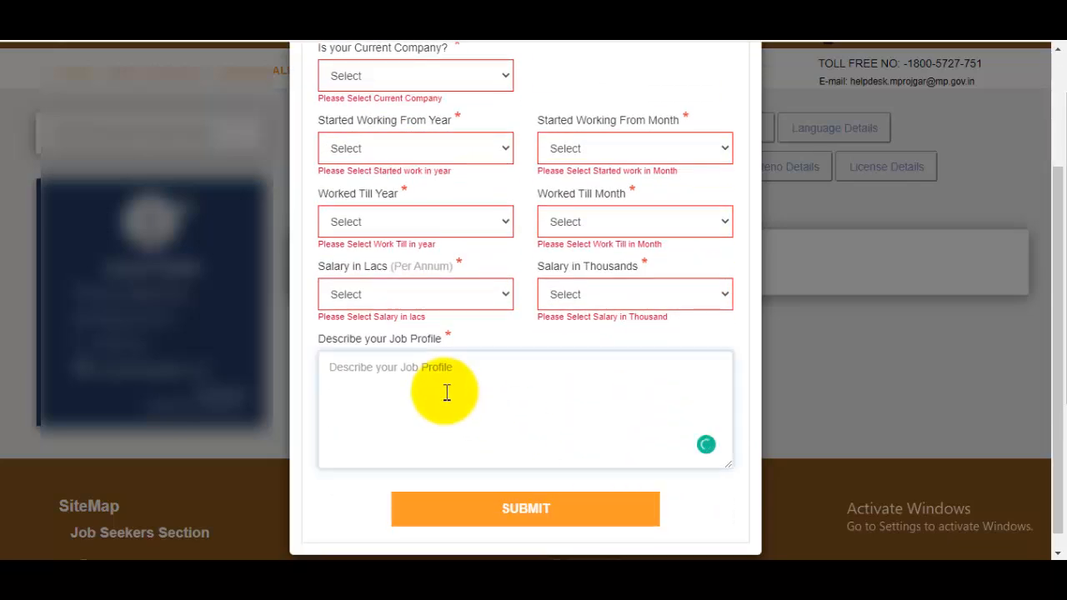
{"action": "scroll", "coordinate": [515, 379], "scroll_direction": "up", "scroll_amount": 2}
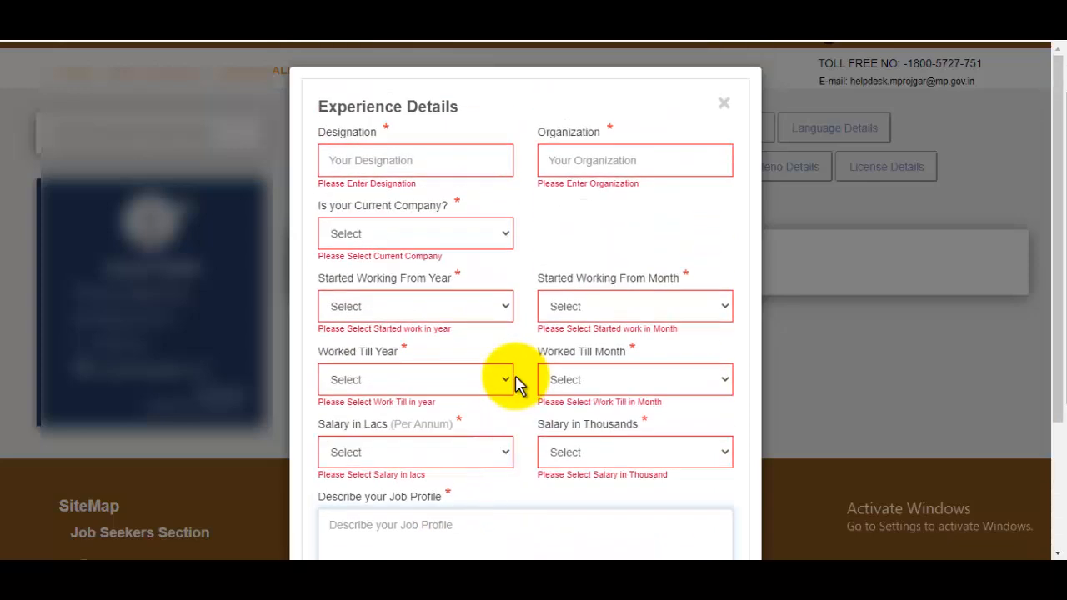
{"action": "scroll", "coordinate": [515, 379], "scroll_direction": "down", "scroll_amount": 2}
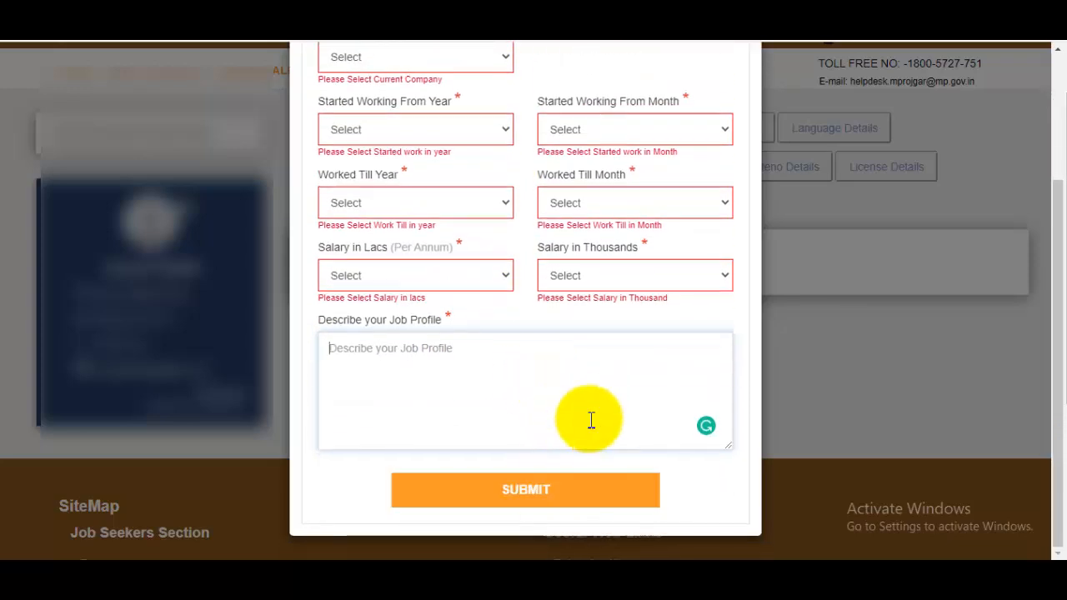
{"action": "scroll", "coordinate": [589, 419], "scroll_direction": "up", "scroll_amount": 2}
Step: Close the Experience form, answer Yes to defence services, and enter chest 80, height 172, weight 62
{"action": "left_click", "coordinate": [725, 105]}
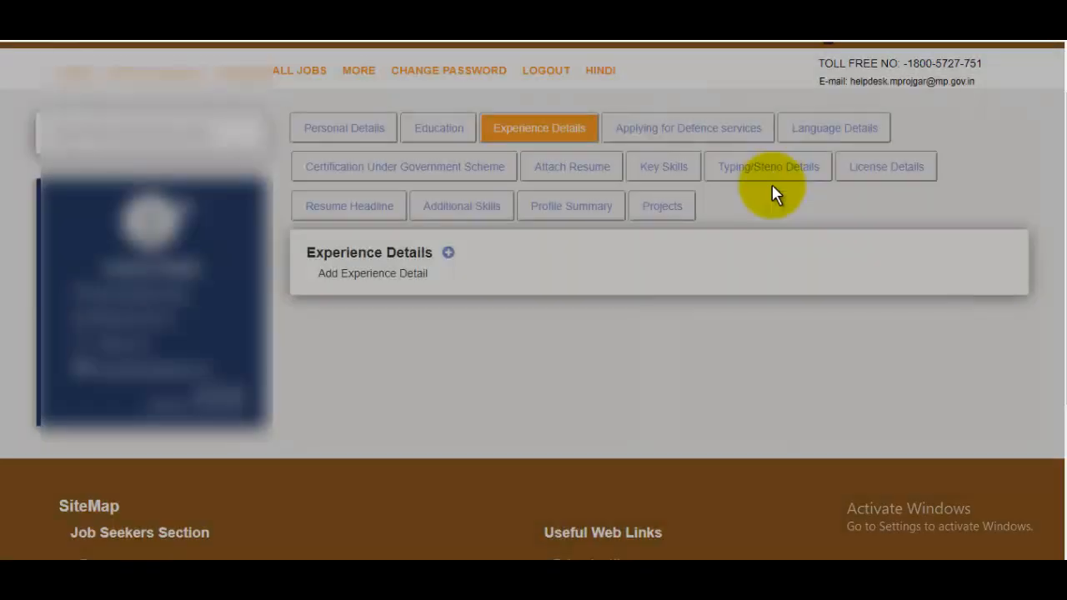
{"action": "left_click", "coordinate": [720, 137]}
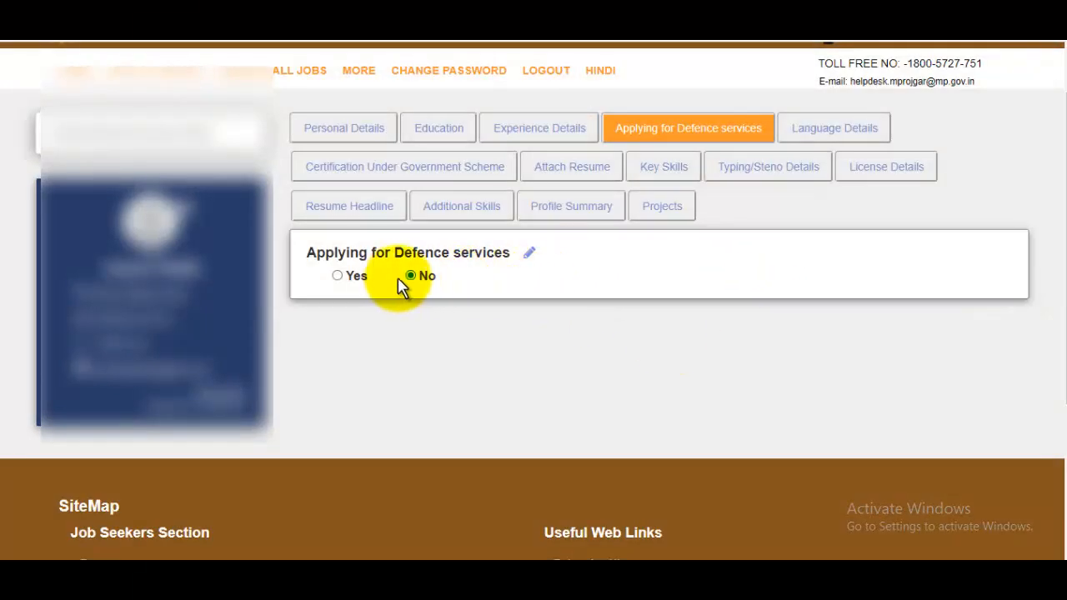
{"action": "left_click", "coordinate": [338, 278]}
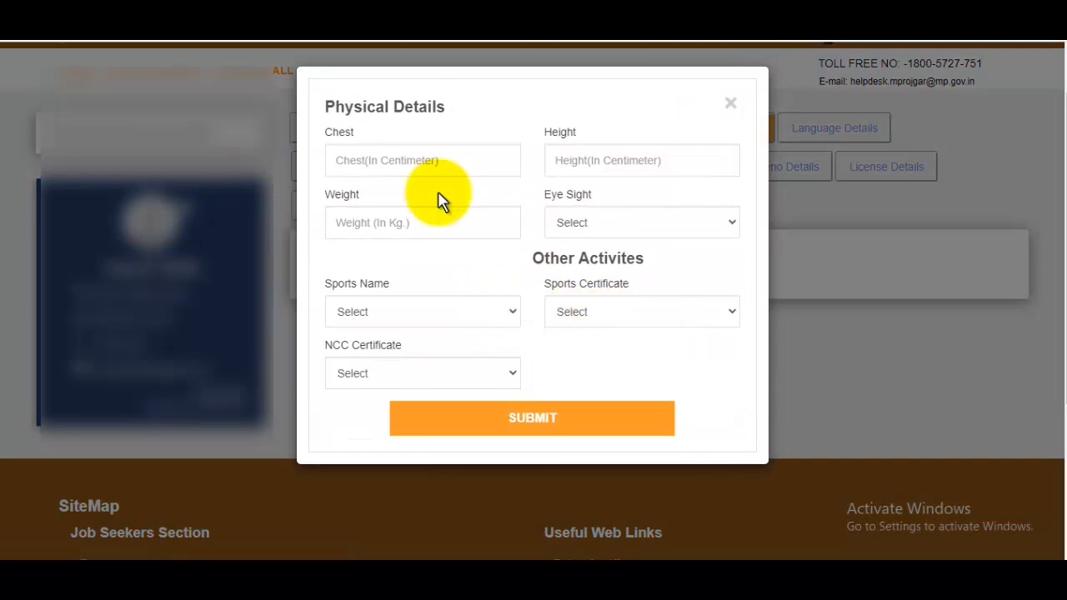
{"action": "left_click", "coordinate": [412, 155]}
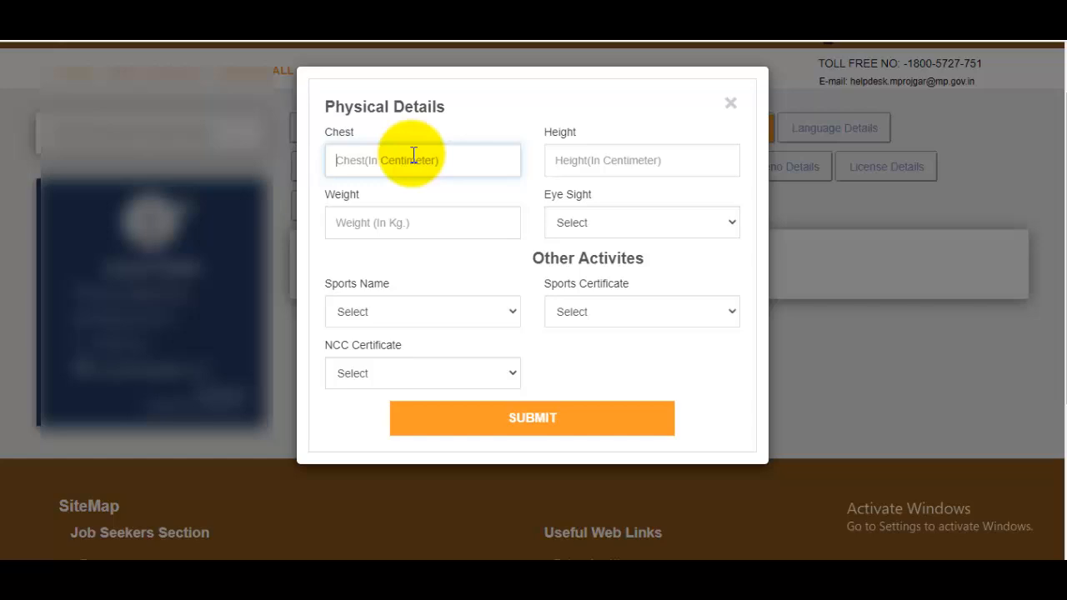
{"action": "left_click", "coordinate": [622, 161]}
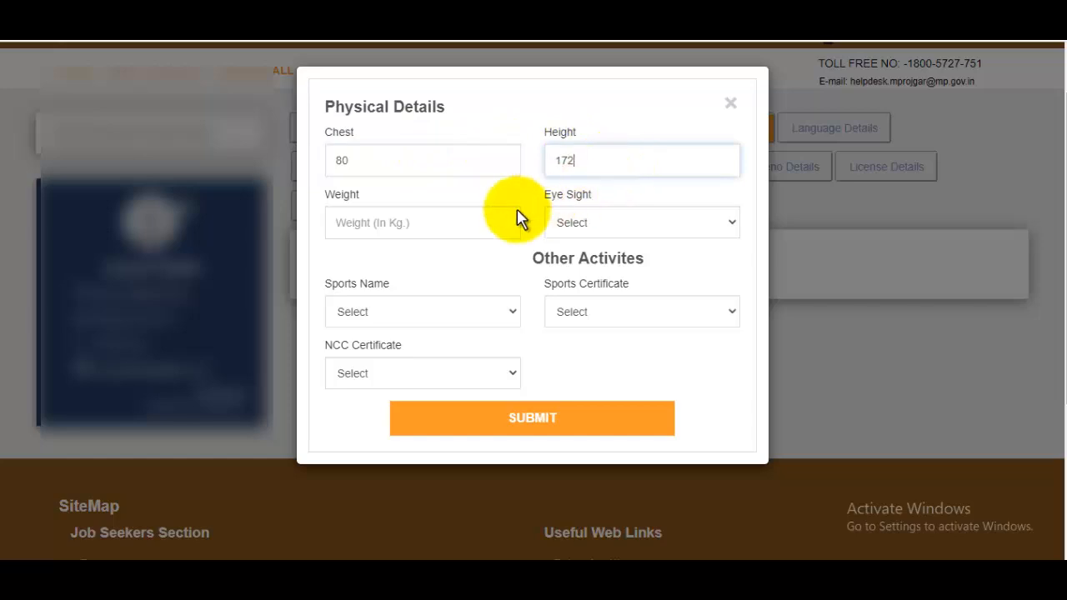
{"action": "left_click", "coordinate": [397, 219]}
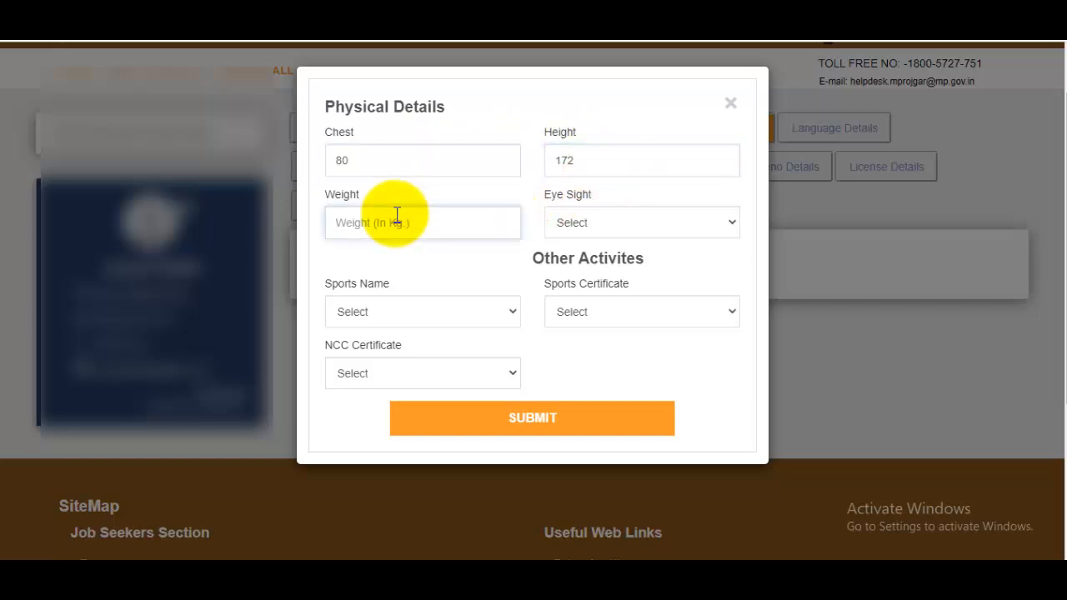
{"action": "type", "text": "62"}
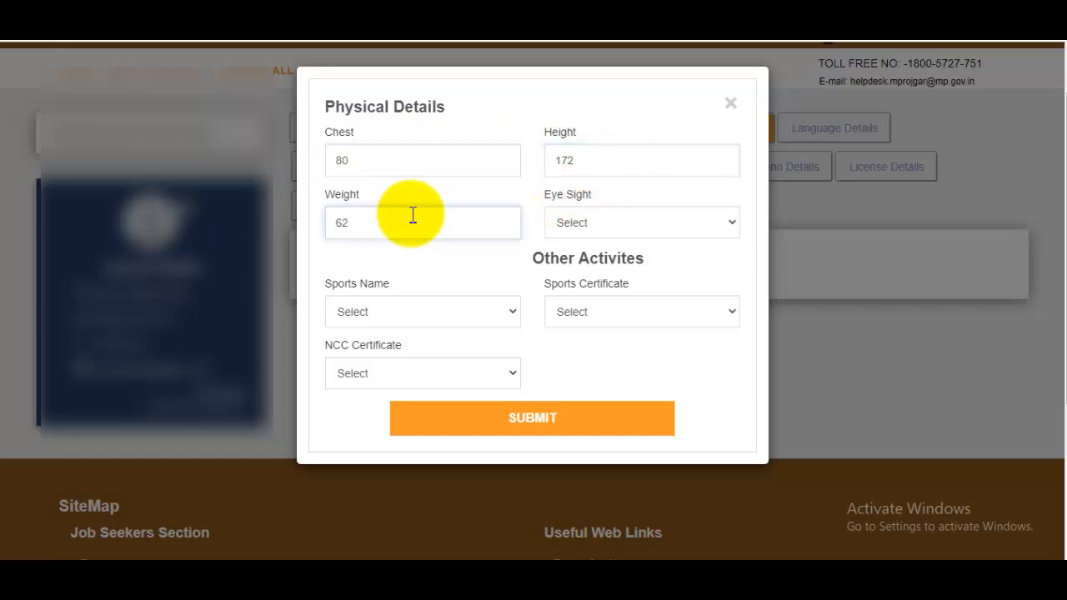
Step: Set eyesight Normal and NCC certificate A, save the defence details, and show Language Details
{"action": "left_click", "coordinate": [615, 231]}
{"action": "left_click", "coordinate": [594, 260]}
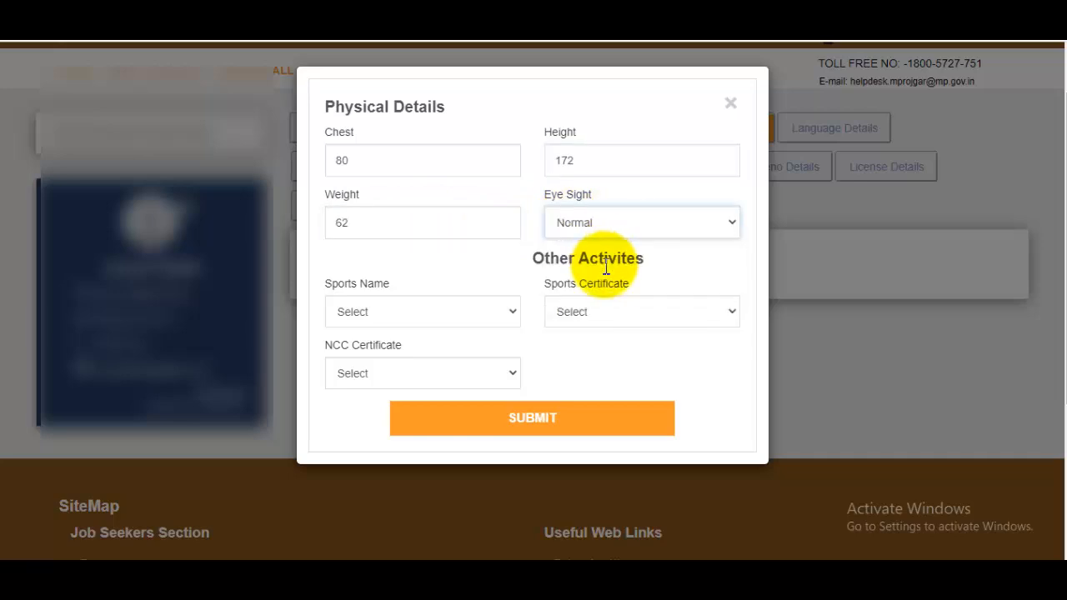
{"action": "left_click", "coordinate": [421, 321]}
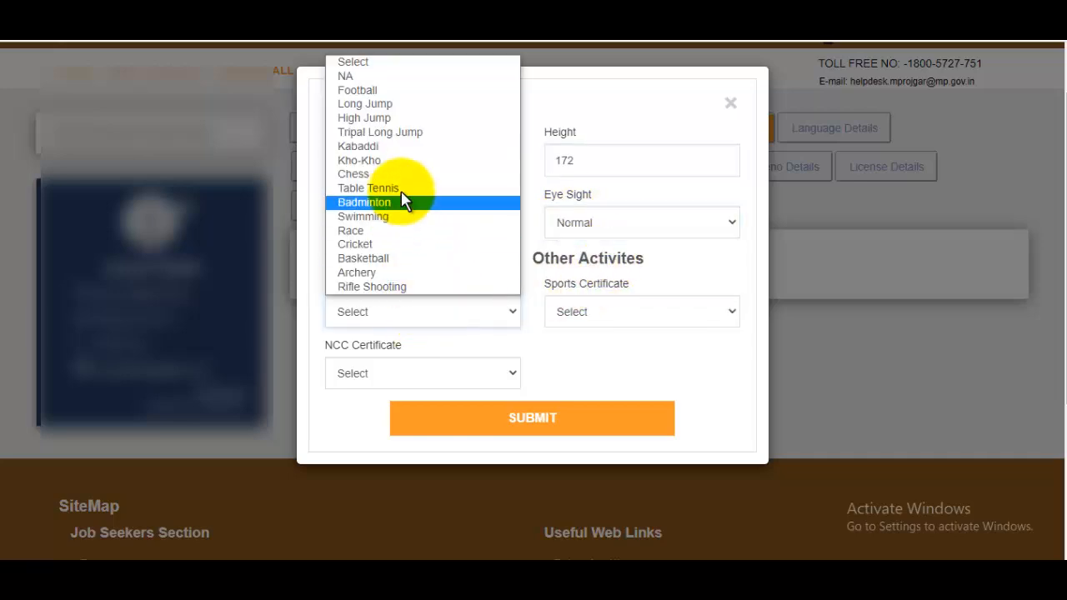
{"action": "left_click", "coordinate": [672, 277]}
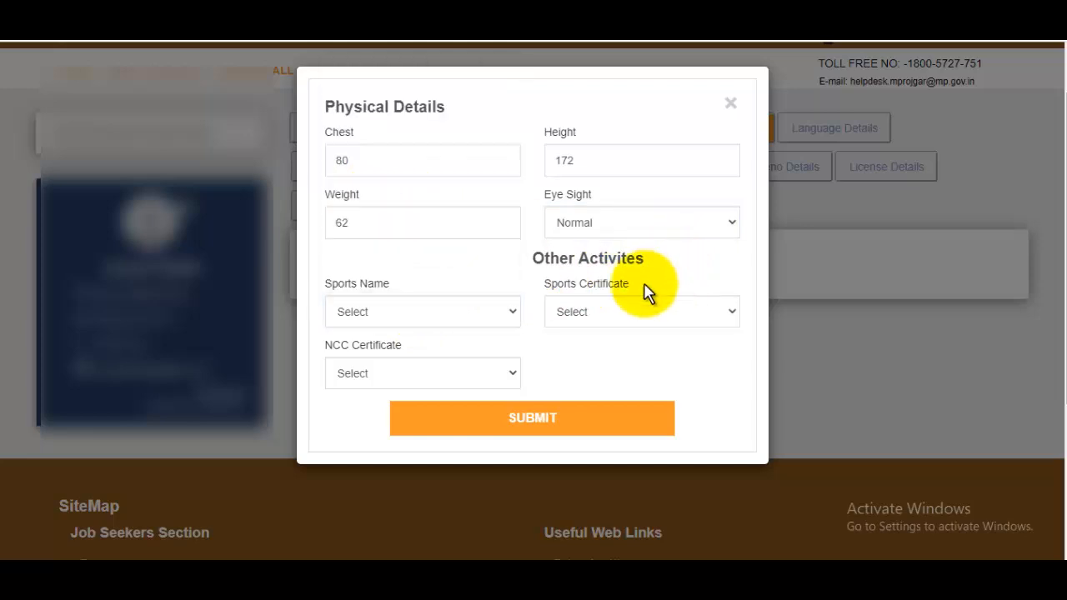
{"action": "left_click", "coordinate": [615, 323]}
{"action": "left_click", "coordinate": [527, 300]}
{"action": "left_click", "coordinate": [392, 383]}
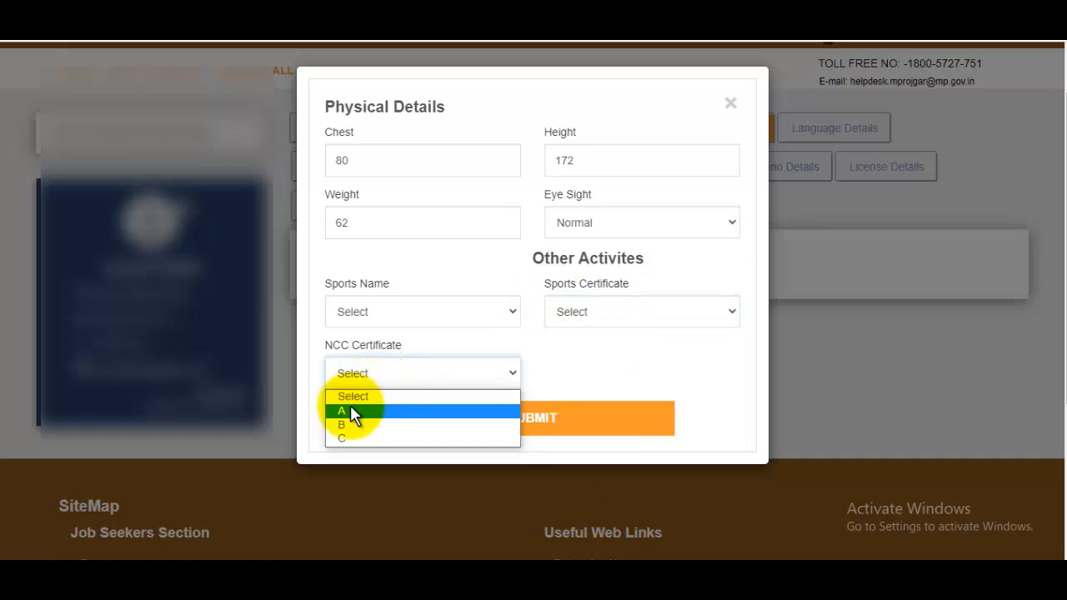
{"action": "left_click", "coordinate": [352, 409]}
{"action": "left_click", "coordinate": [564, 427]}
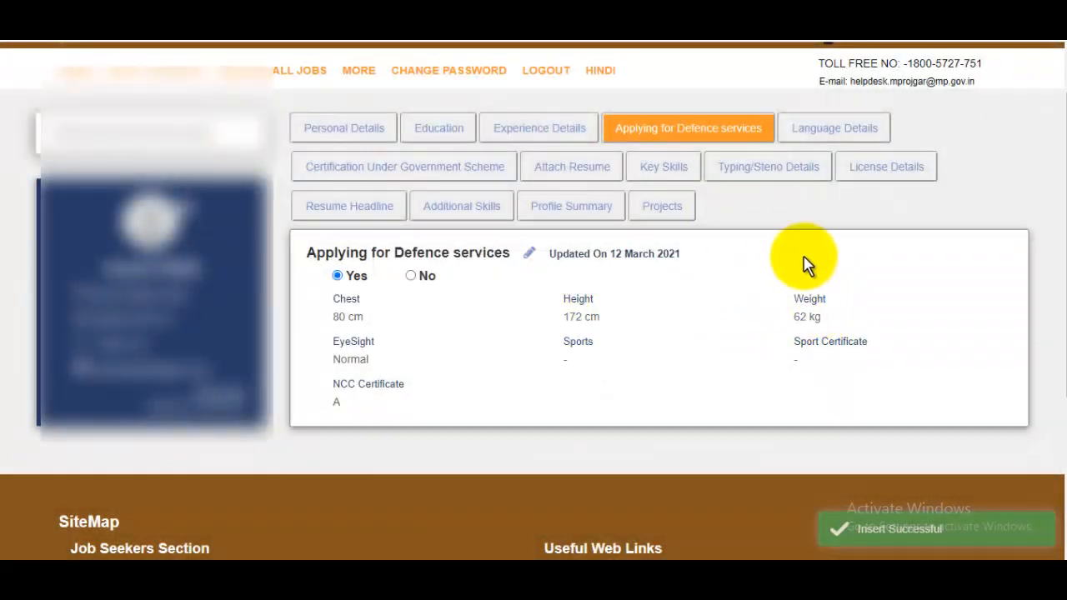
{"action": "left_click", "coordinate": [843, 135]}
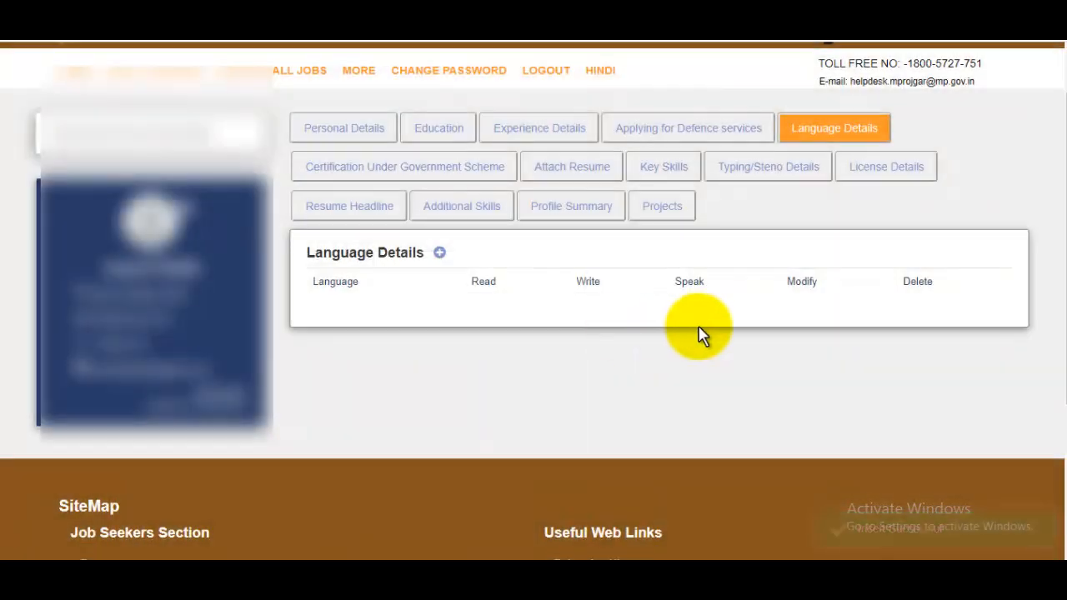
Step: Add a Hindi language entry marked for reading and speaking, and save it
{"action": "left_click", "coordinate": [439, 253]}
{"action": "left_click", "coordinate": [409, 163]}
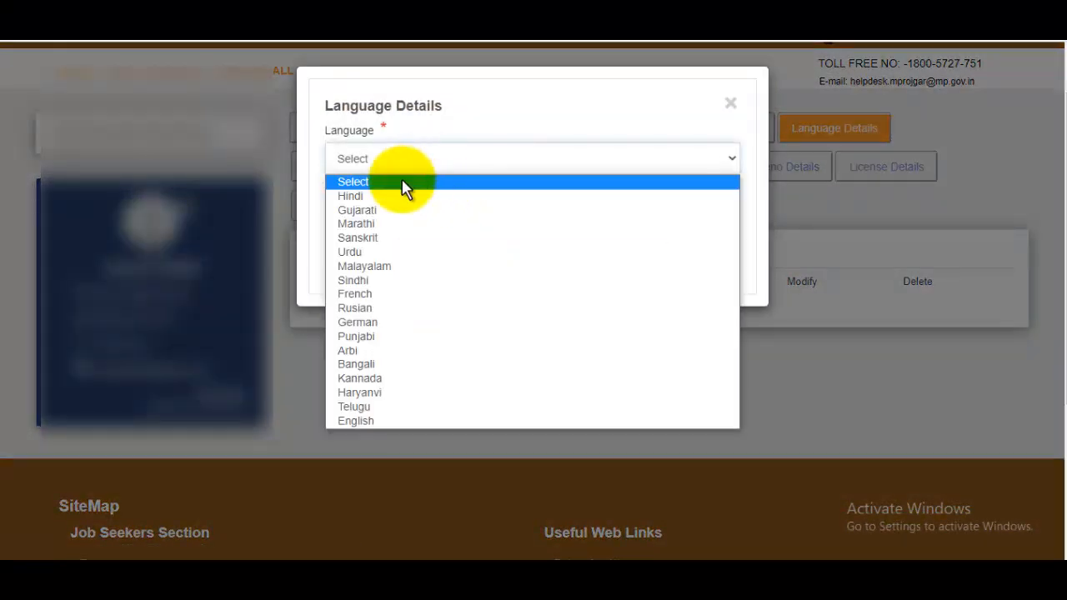
{"action": "left_click", "coordinate": [381, 198]}
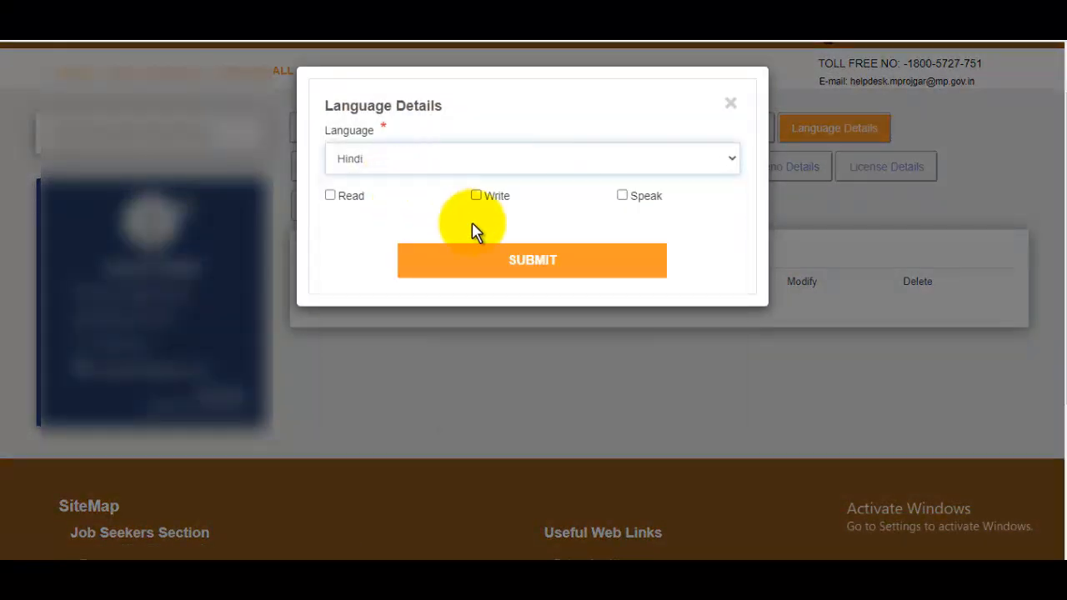
{"action": "left_click", "coordinate": [333, 196]}
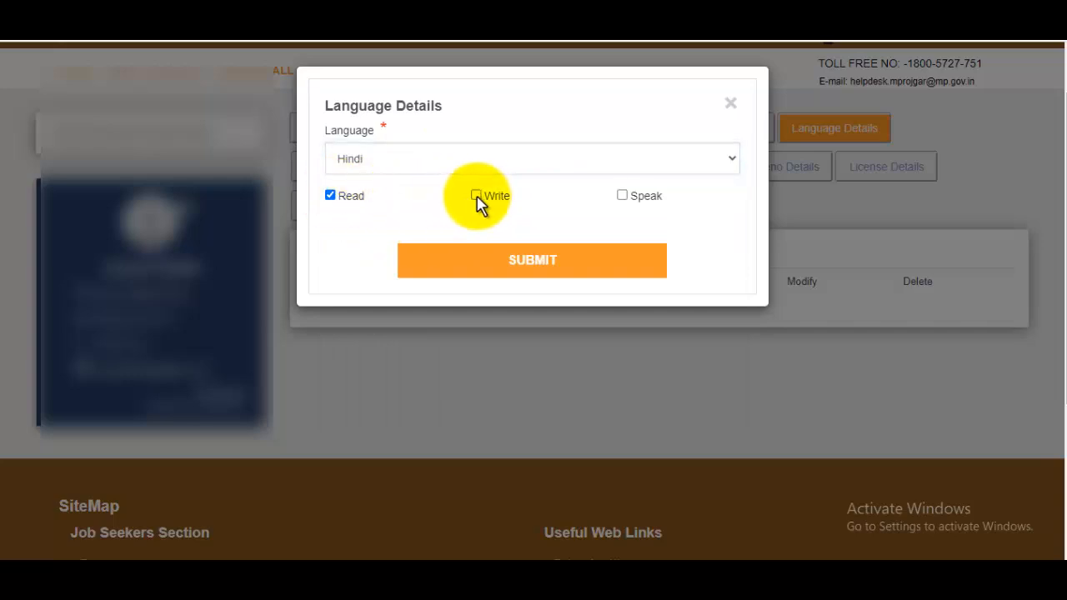
{"action": "left_click", "coordinate": [626, 199]}
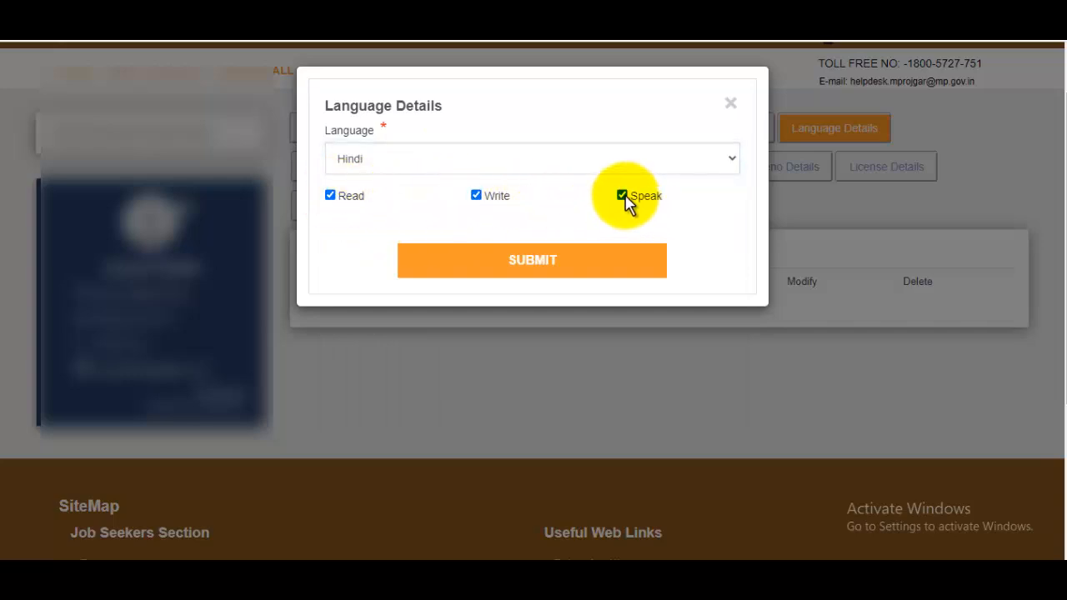
{"action": "left_click", "coordinate": [542, 261]}
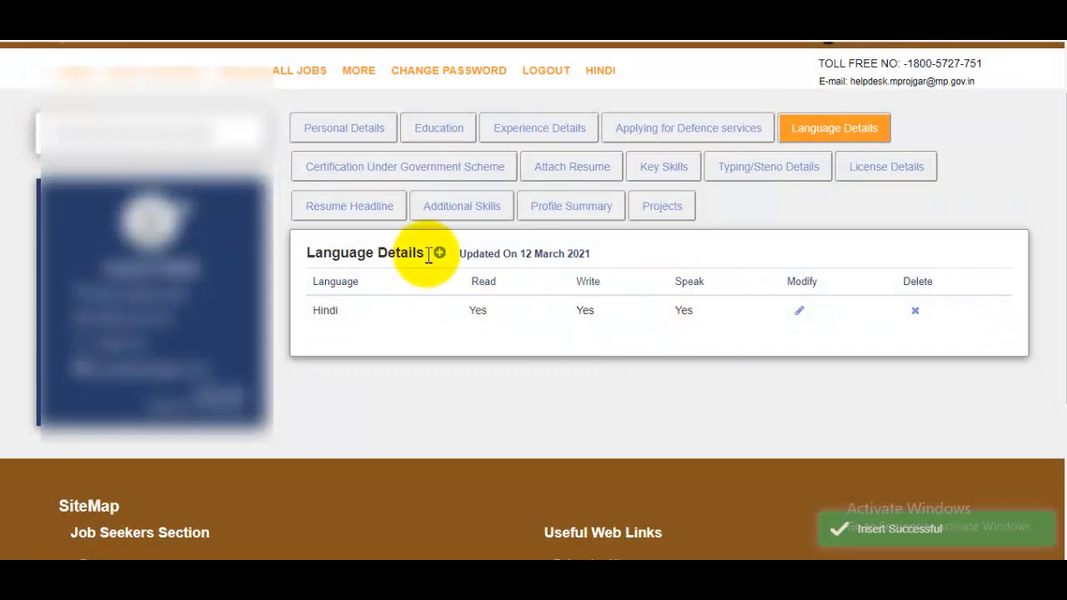
Step: Add English with Read, Write and Speak all ticked, and save it
{"action": "left_click", "coordinate": [440, 253]}
{"action": "left_click", "coordinate": [382, 159]}
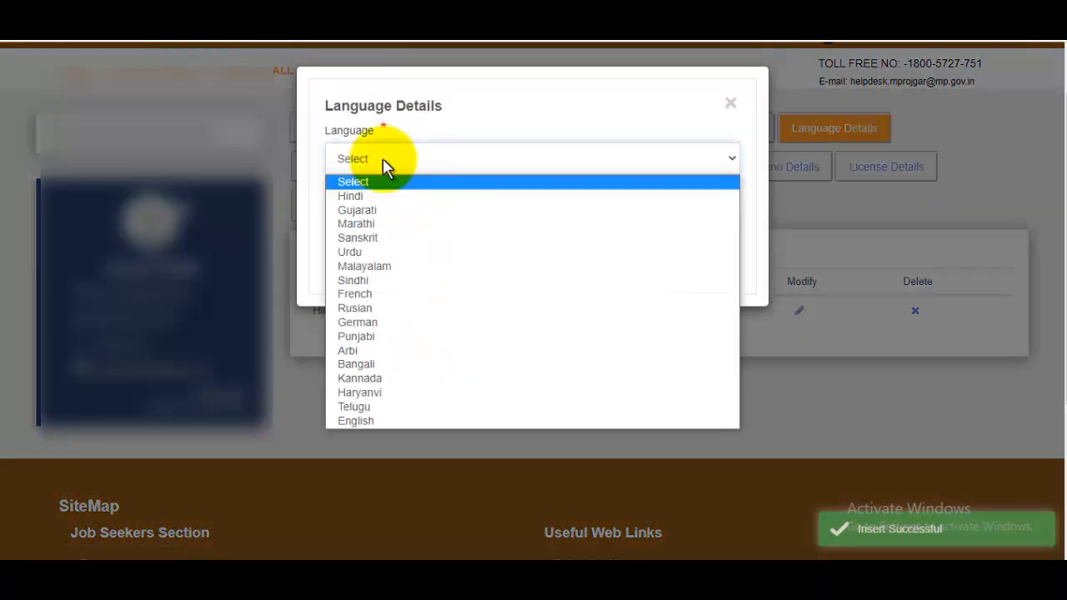
{"action": "key", "text": "e"}
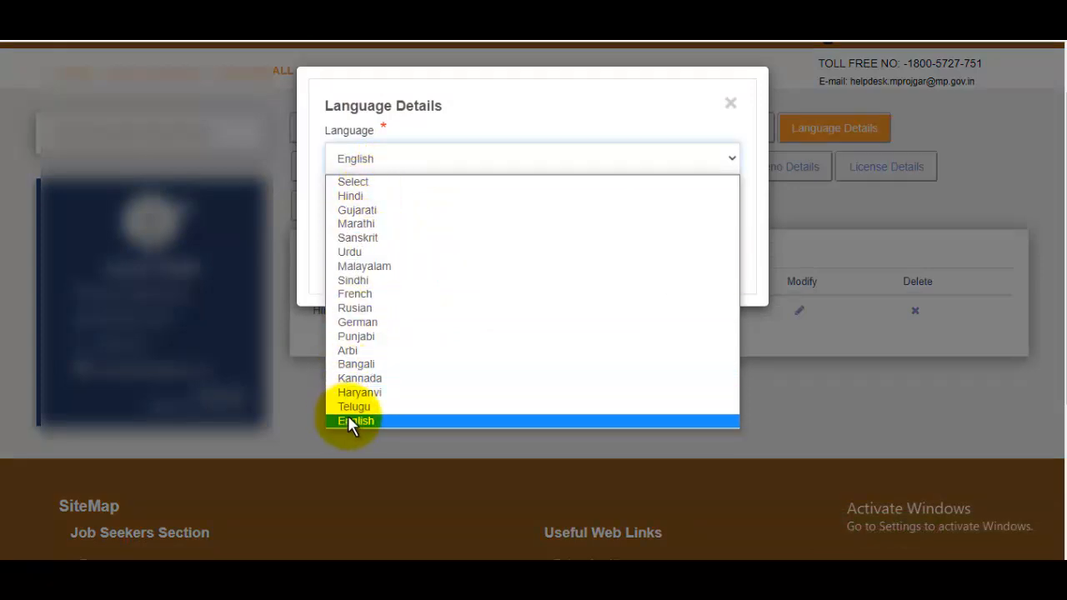
{"action": "left_click", "coordinate": [343, 421]}
{"action": "left_click", "coordinate": [332, 197]}
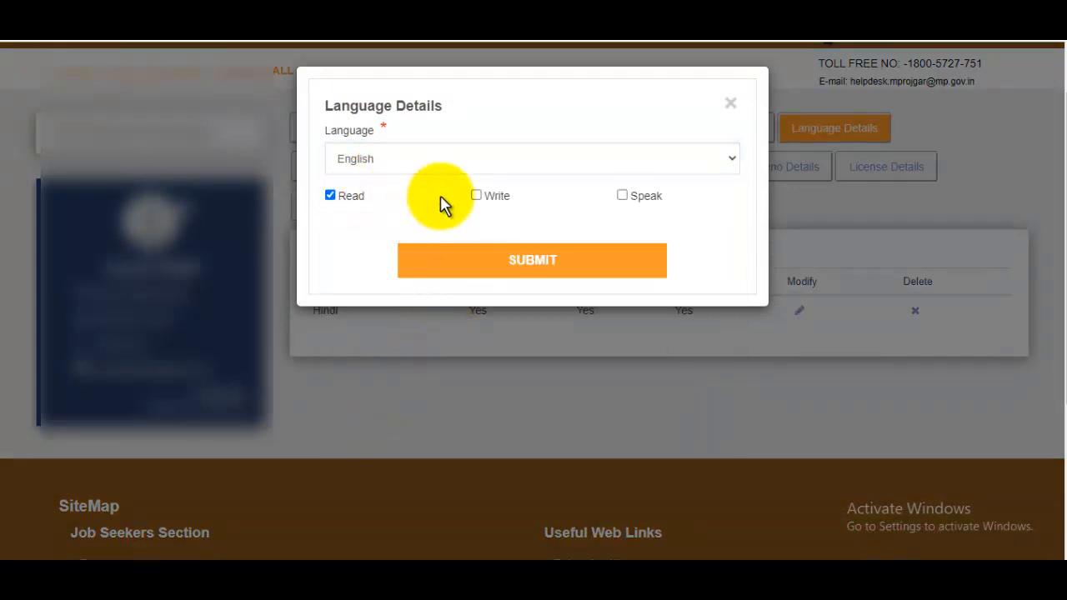
{"action": "left_click", "coordinate": [477, 199]}
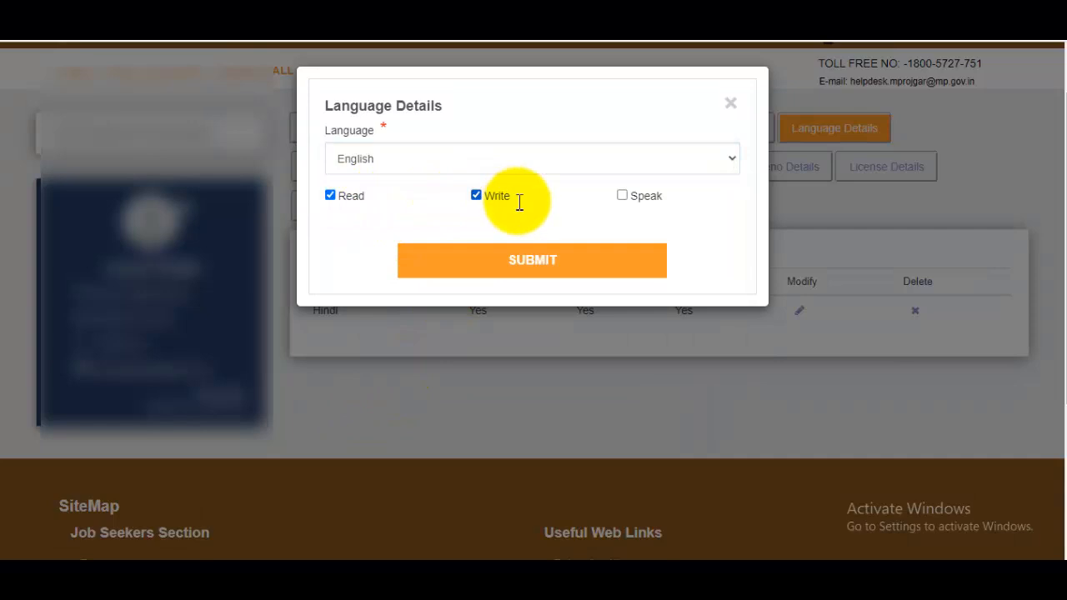
{"action": "left_click", "coordinate": [625, 199]}
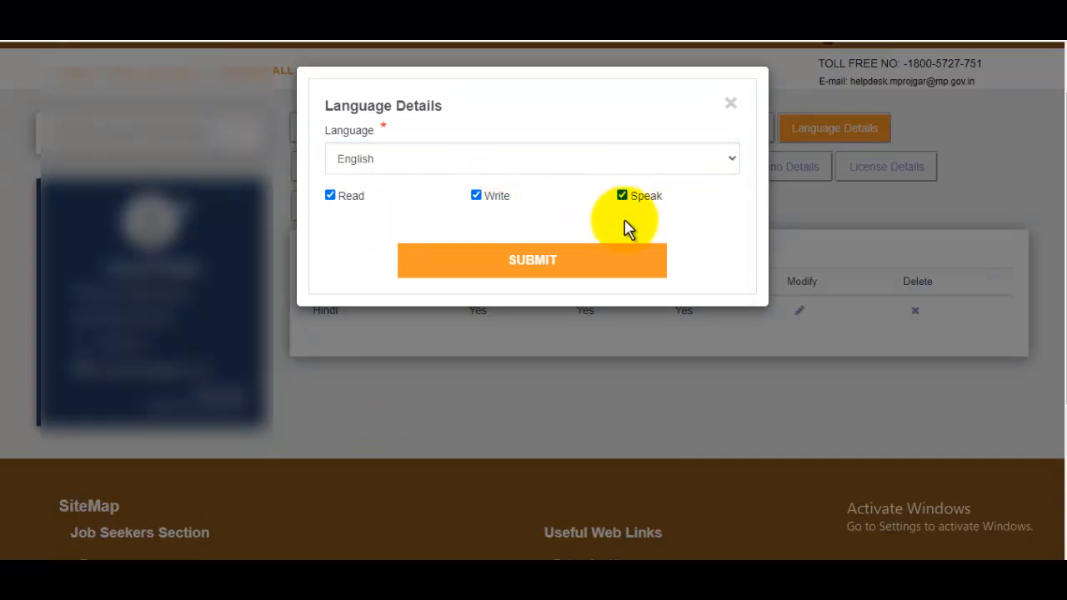
{"action": "left_click", "coordinate": [573, 271]}
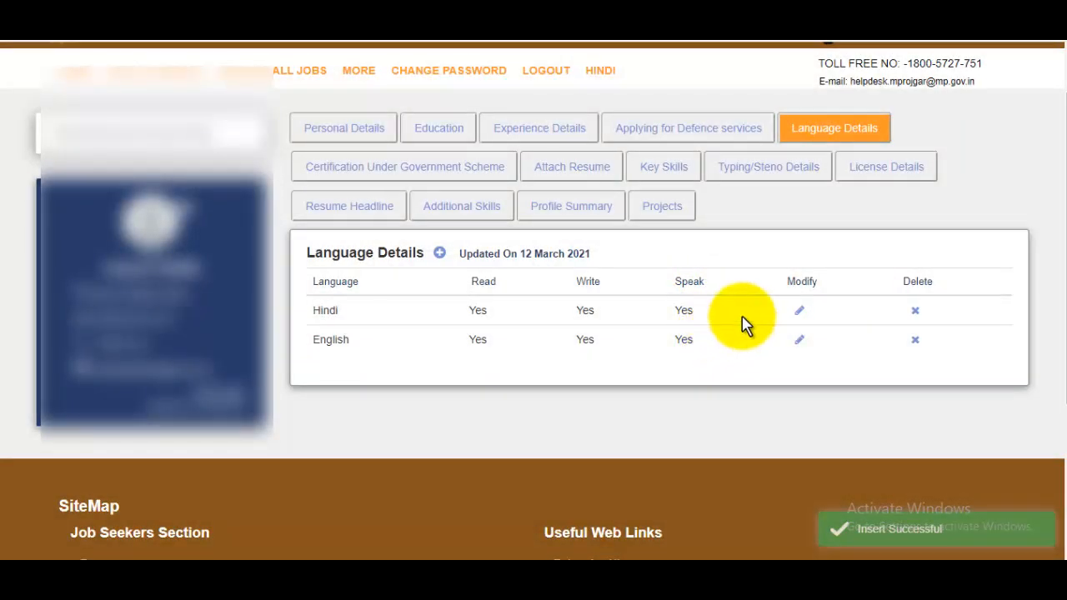
Step: Open a new Government Scheme certification form and try the program, centre, scheme and duration fields
{"action": "left_click", "coordinate": [450, 182]}
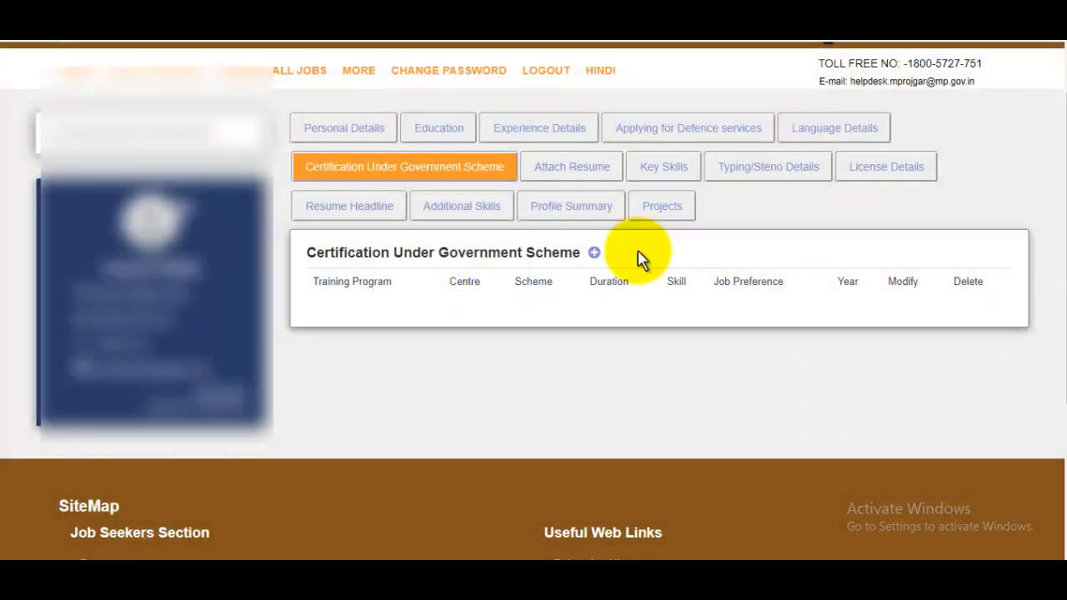
{"action": "left_click", "coordinate": [593, 253]}
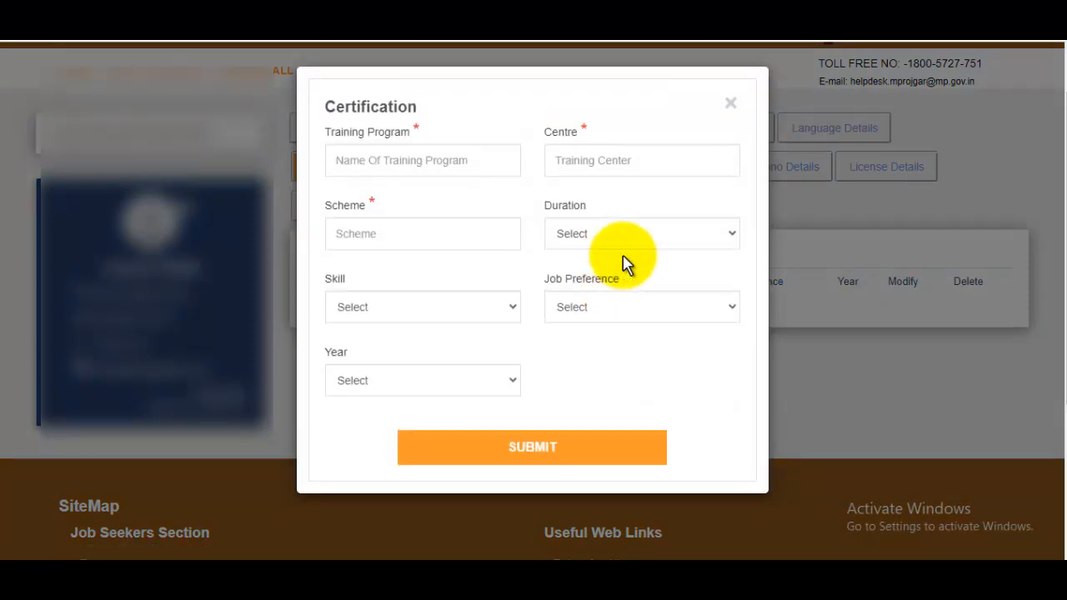
{"action": "left_click", "coordinate": [411, 158]}
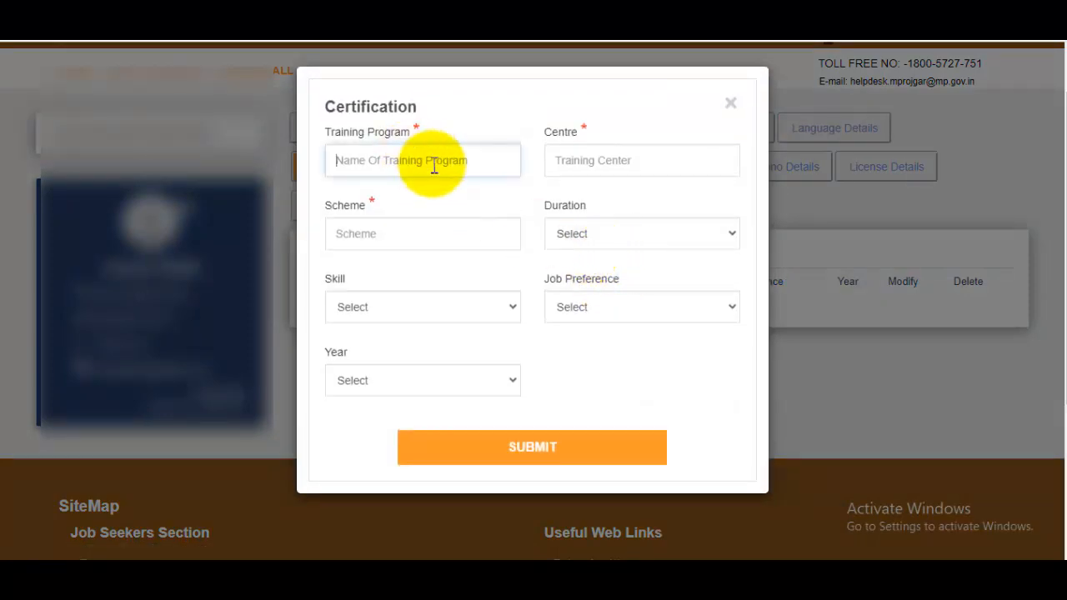
{"action": "left_click", "coordinate": [621, 158]}
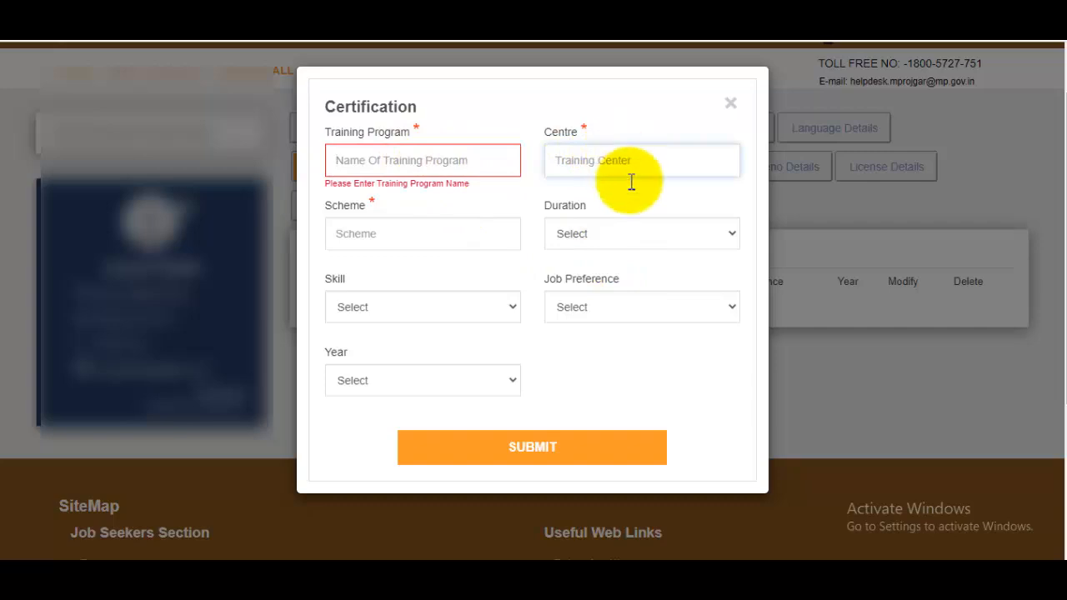
{"action": "left_click", "coordinate": [453, 236]}
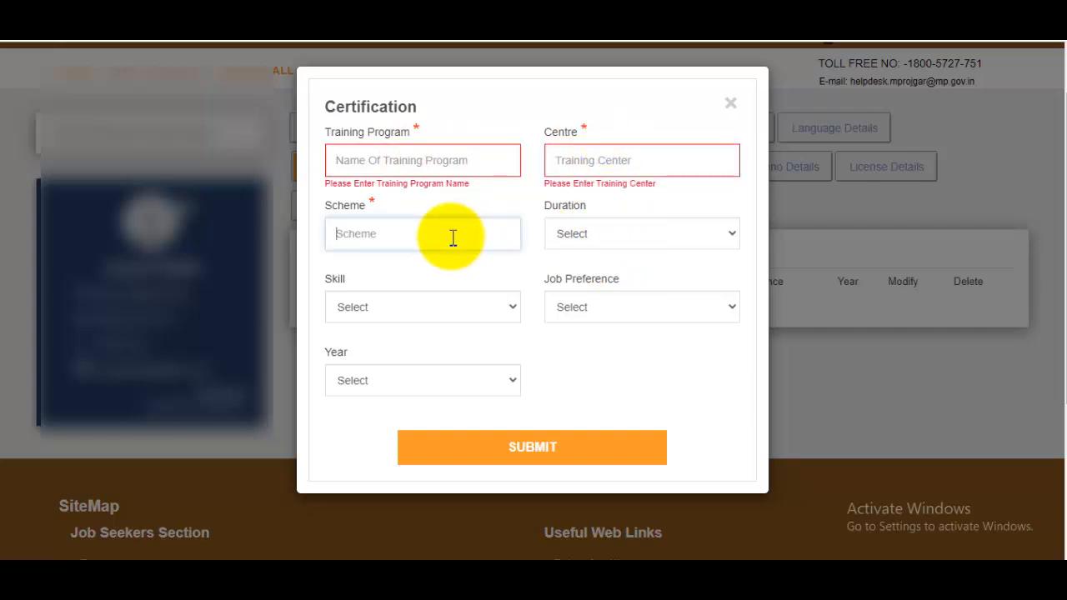
{"action": "left_click", "coordinate": [596, 242]}
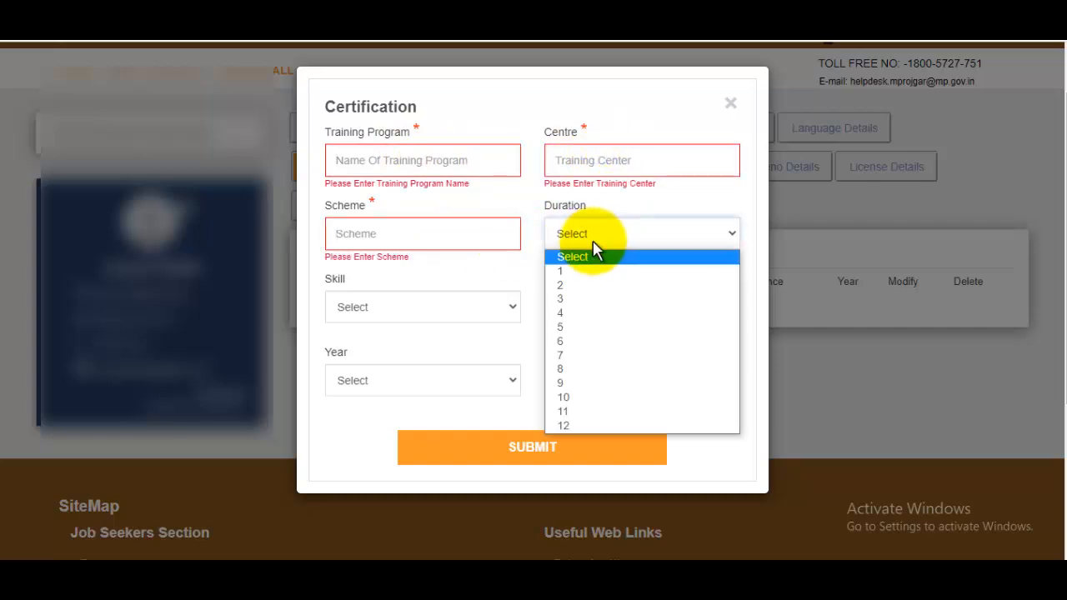
{"action": "left_click", "coordinate": [625, 207]}
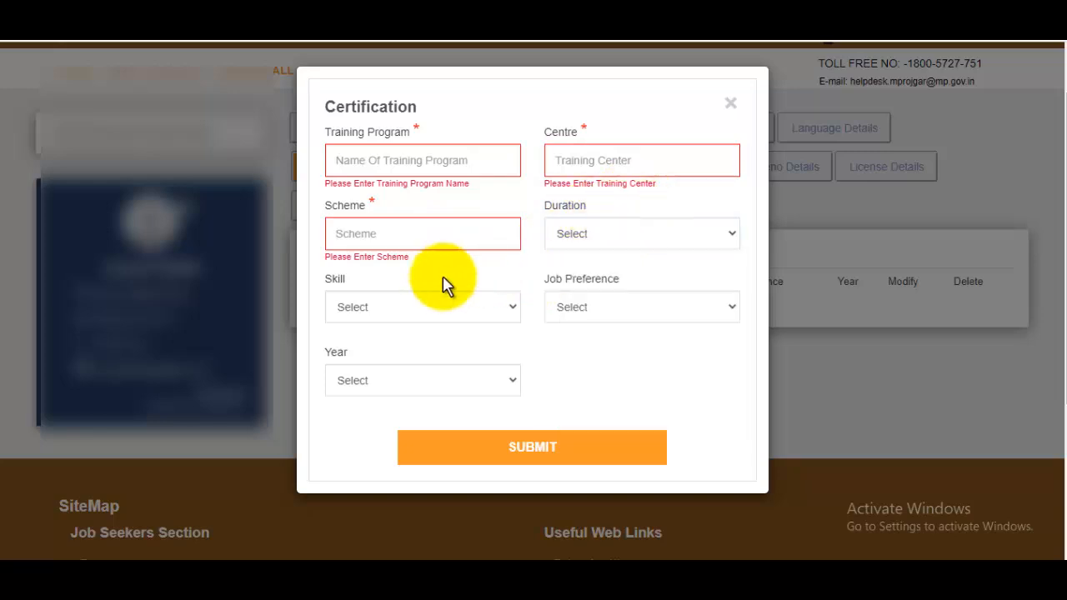
Step: Browse the skill sector, job preference and year lists, close the form unsaved, and show Attach Resume
{"action": "left_click", "coordinate": [400, 307]}
{"action": "scroll", "coordinate": [464, 143], "scroll_direction": "down", "scroll_amount": 5}
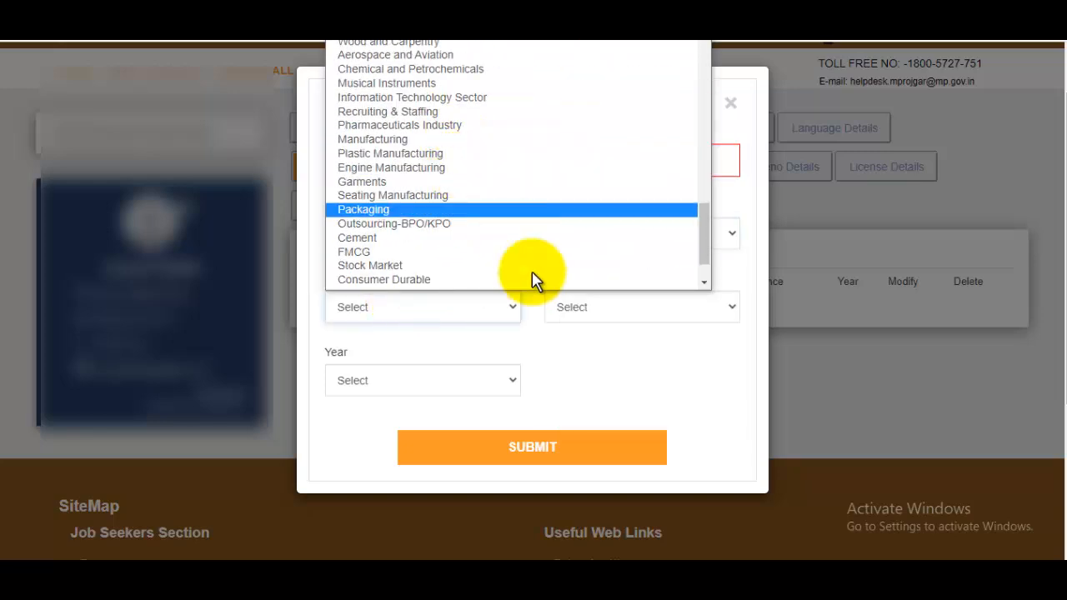
{"action": "left_click", "coordinate": [649, 363]}
{"action": "left_click", "coordinate": [626, 311]}
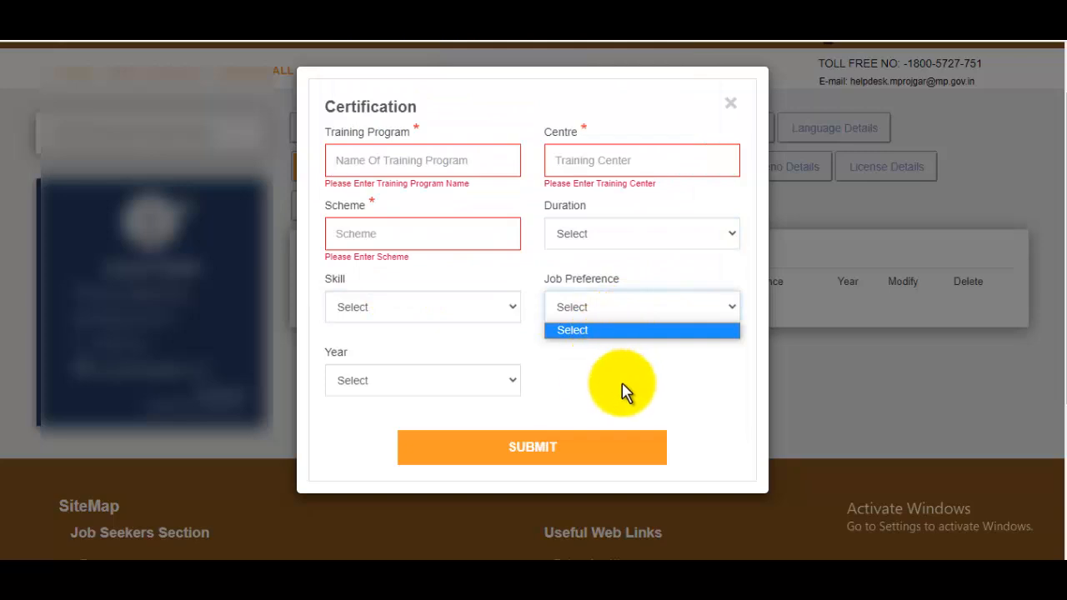
{"action": "left_click", "coordinate": [456, 382]}
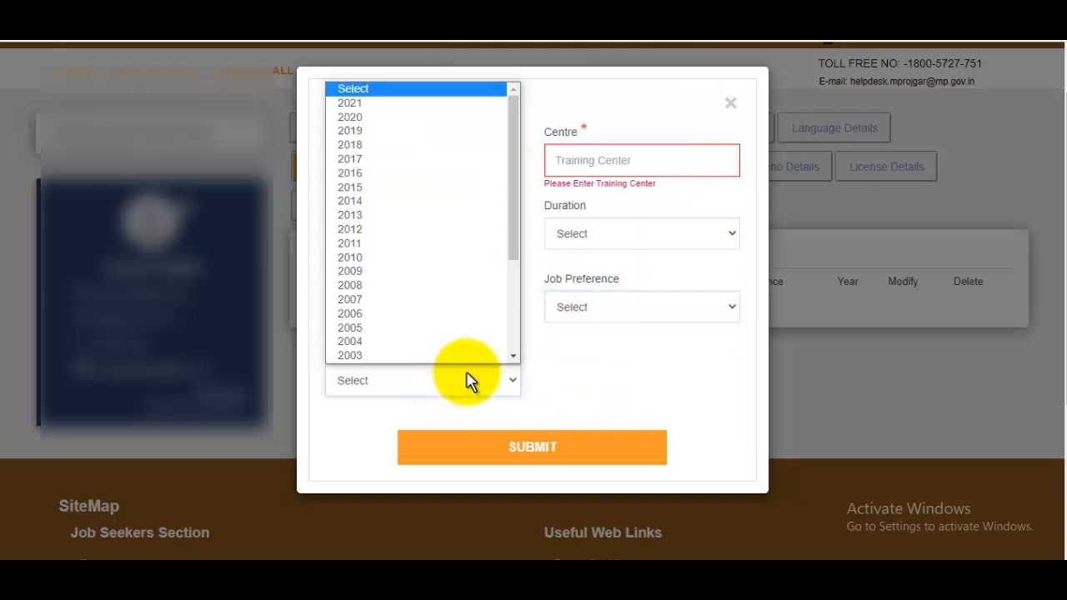
{"action": "scroll", "coordinate": [392, 342], "scroll_direction": "down", "scroll_amount": 1}
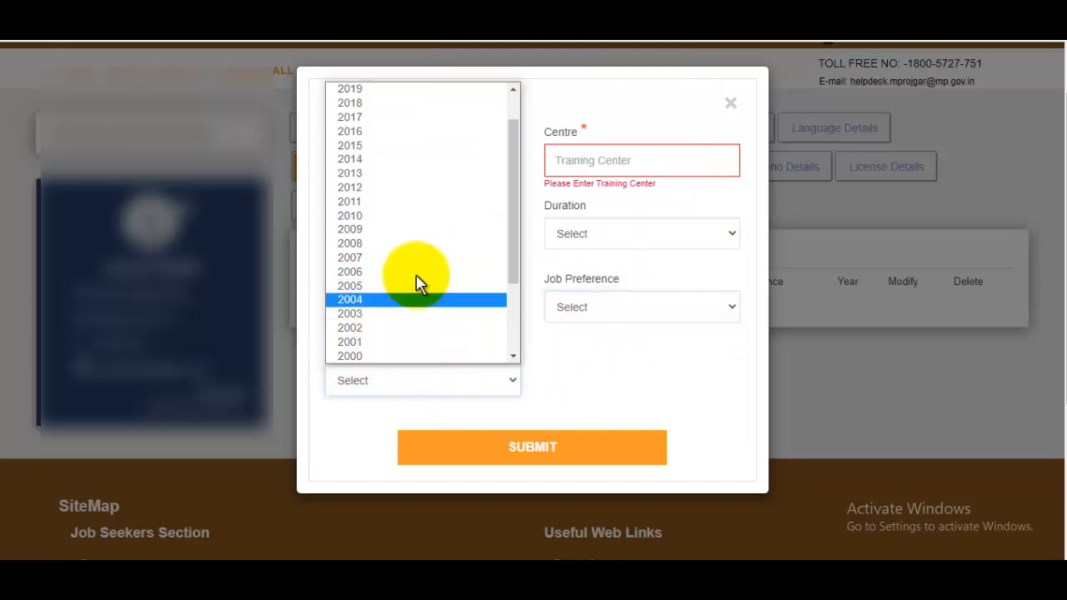
{"action": "left_click", "coordinate": [661, 360]}
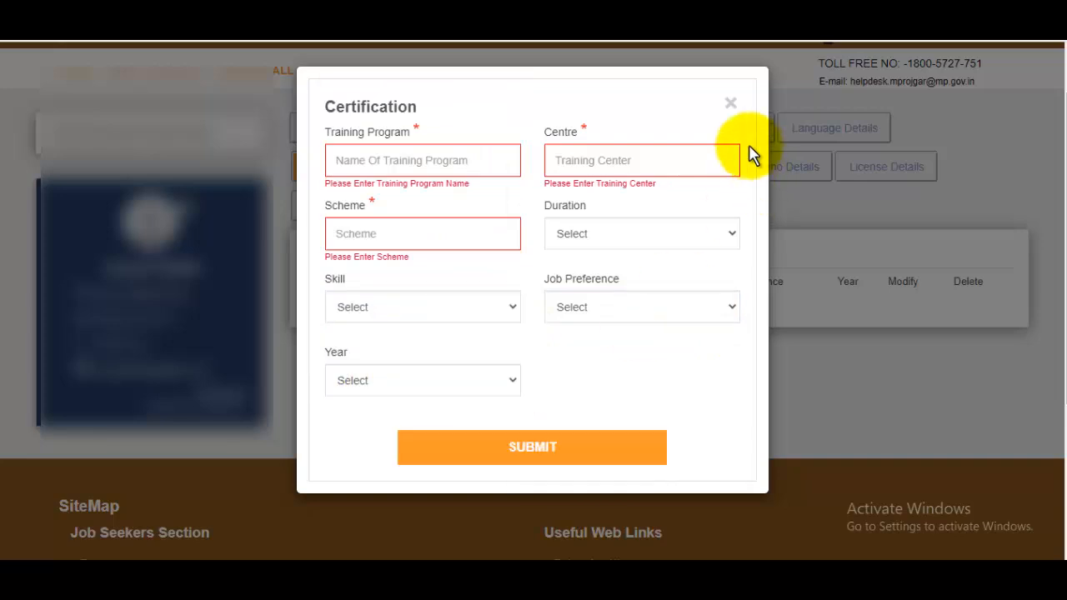
{"action": "left_click", "coordinate": [731, 107]}
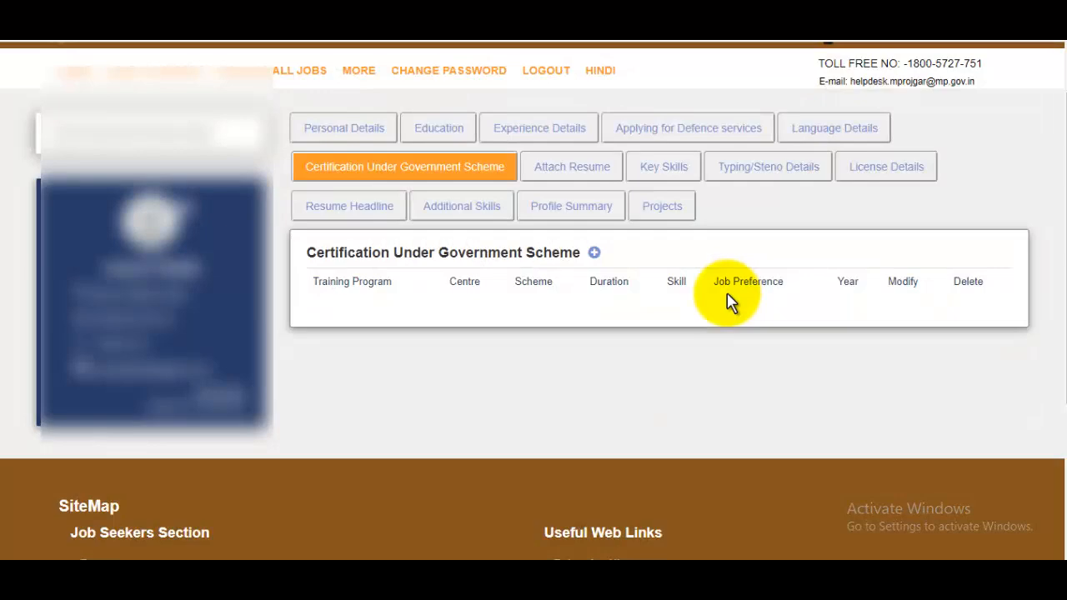
{"action": "left_click", "coordinate": [588, 181]}
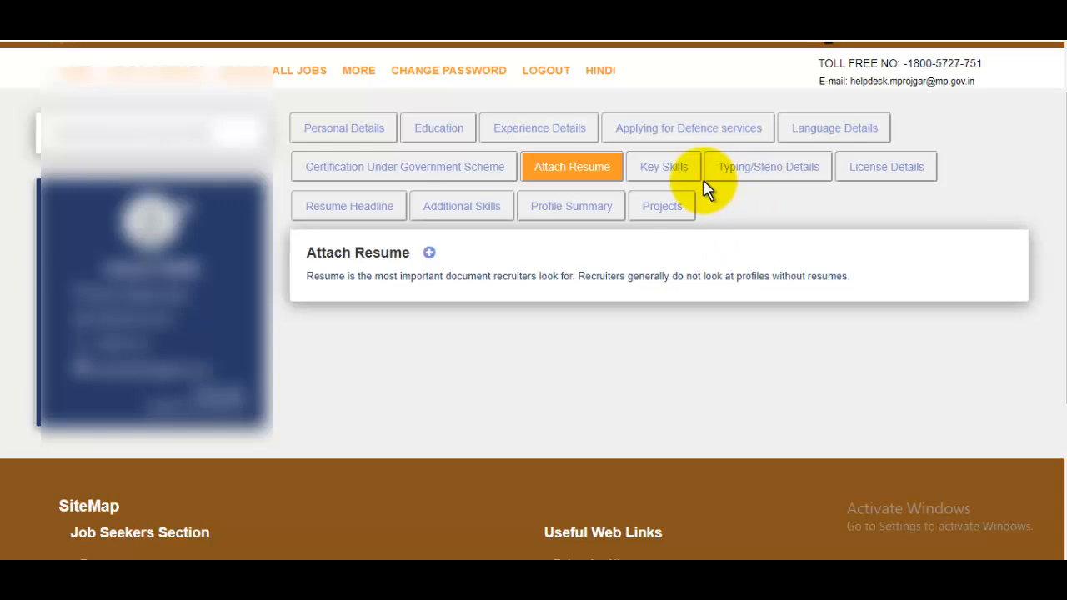
Step: Show Key Skills and open its edit popup, closing it without adding any skills
{"action": "left_click", "coordinate": [669, 172]}
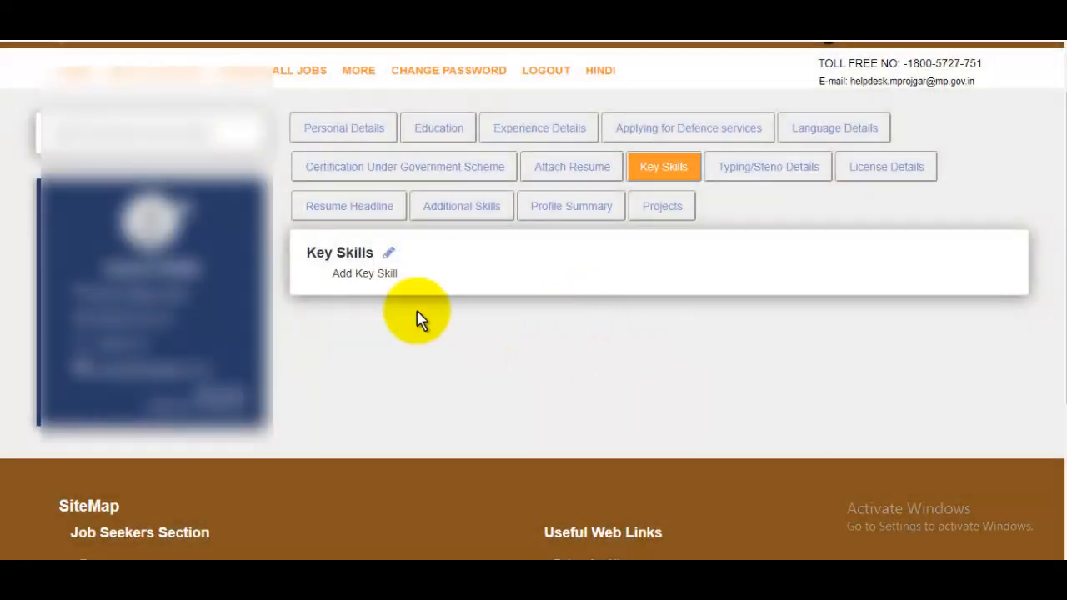
{"action": "left_click", "coordinate": [388, 253]}
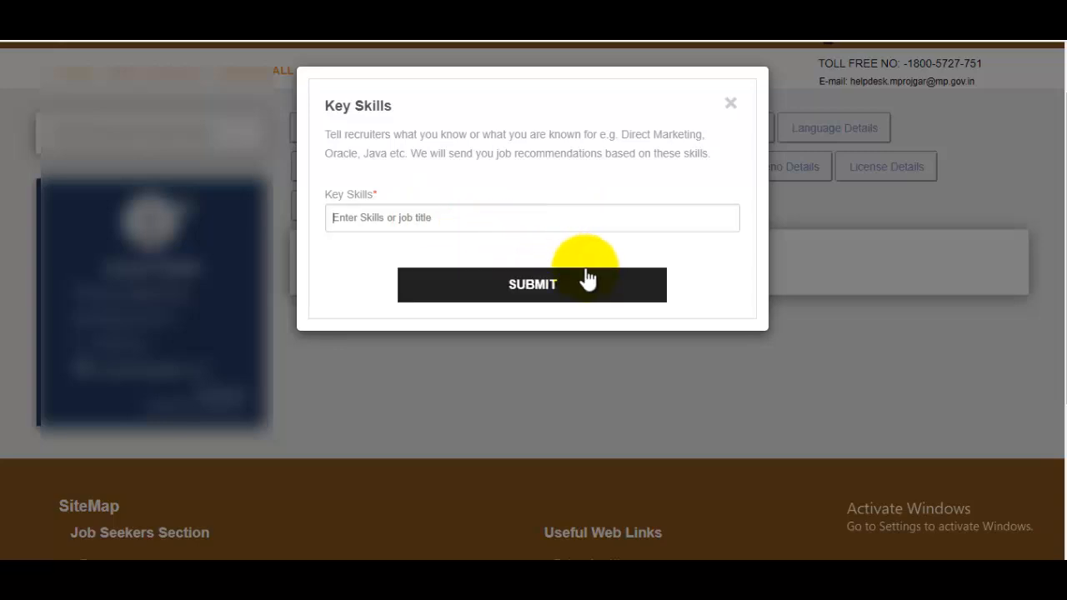
{"action": "left_click", "coordinate": [734, 104]}
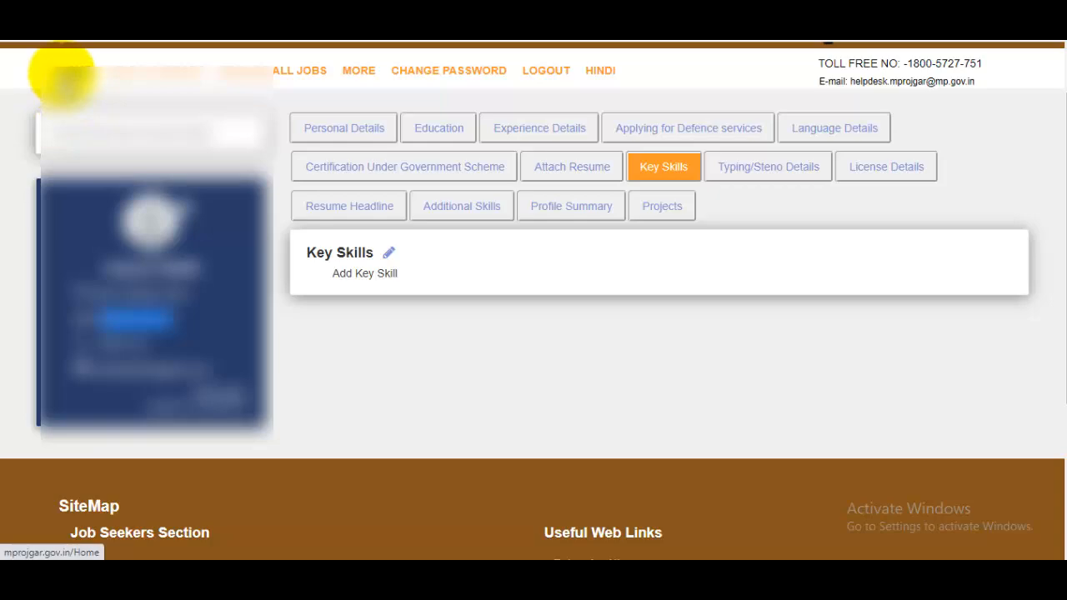
Step: From Home, apply to the recommended Sales Executive job in Mandla on the Dashboard
{"action": "left_click", "coordinate": [79, 75]}
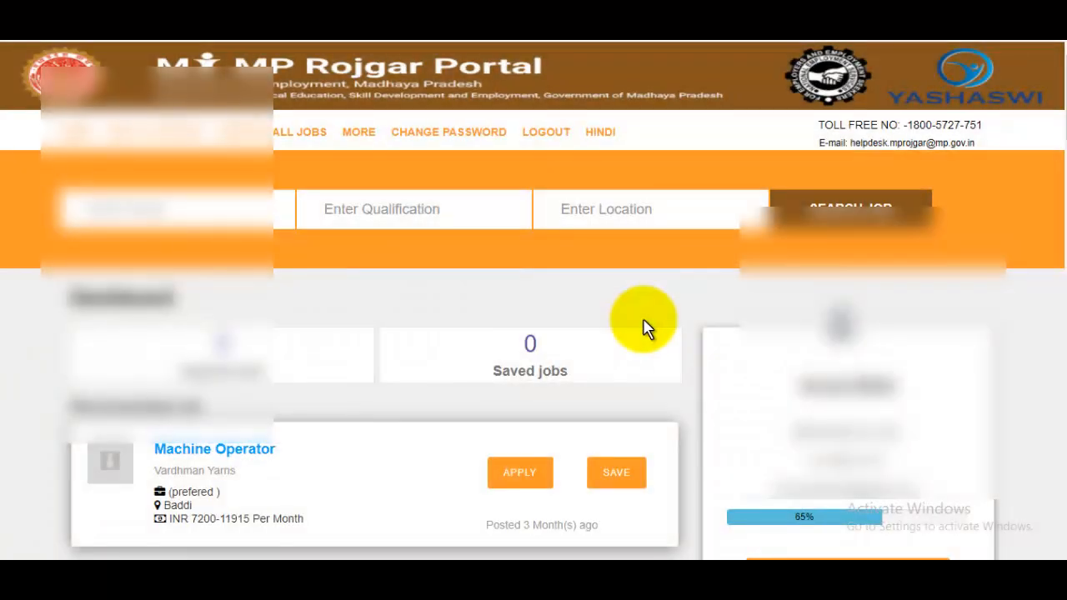
{"action": "scroll", "coordinate": [642, 325], "scroll_direction": "down", "scroll_amount": 2}
{"action": "scroll", "coordinate": [642, 326], "scroll_direction": "down", "scroll_amount": 2}
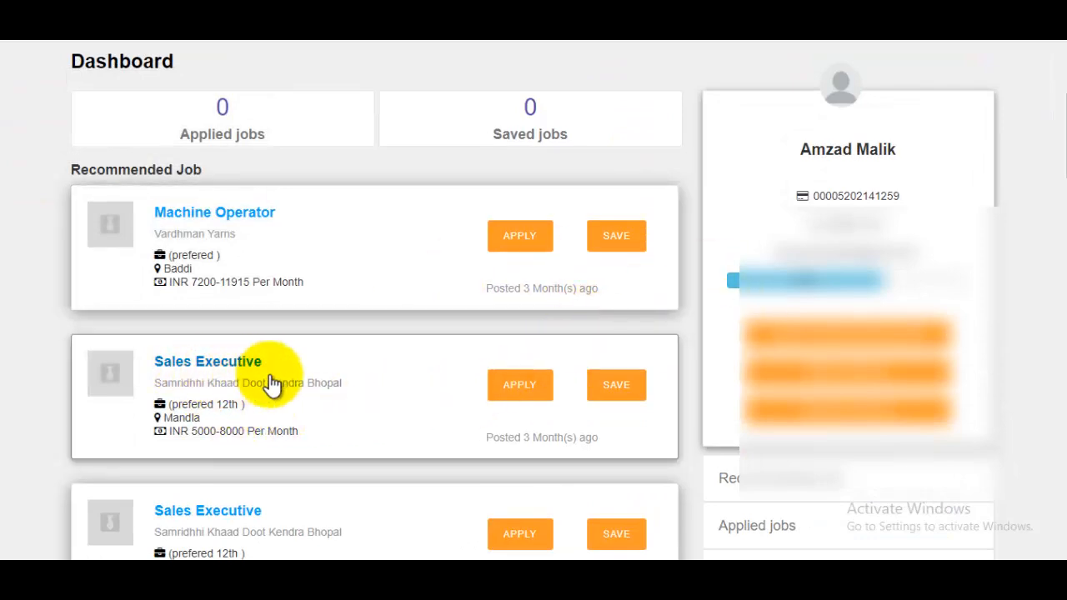
{"action": "left_click", "coordinate": [520, 386]}
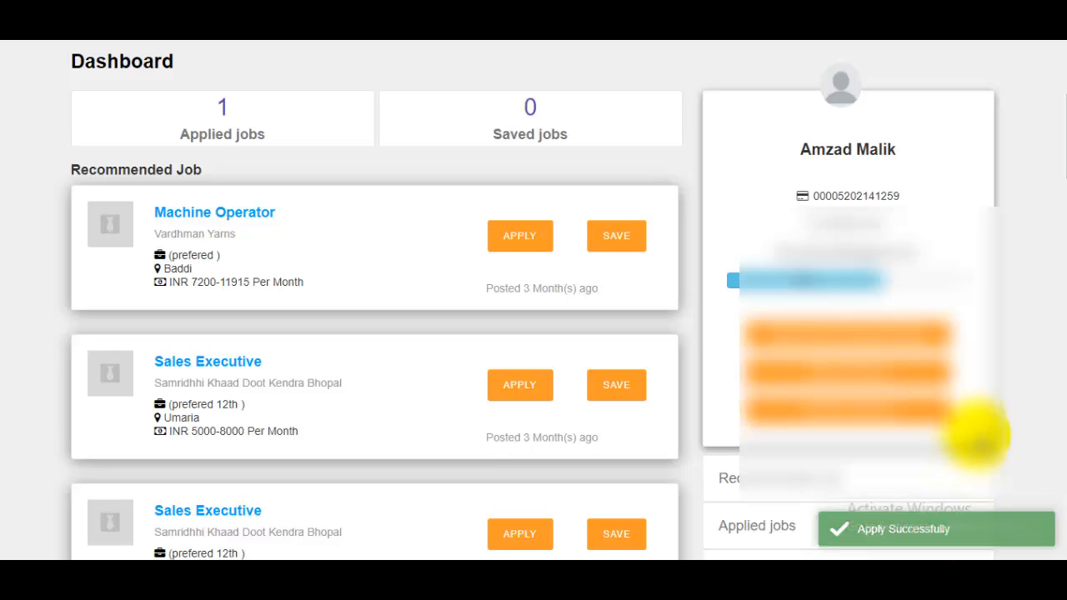
{"action": "scroll", "coordinate": [978, 435], "scroll_direction": "up", "scroll_amount": 3}
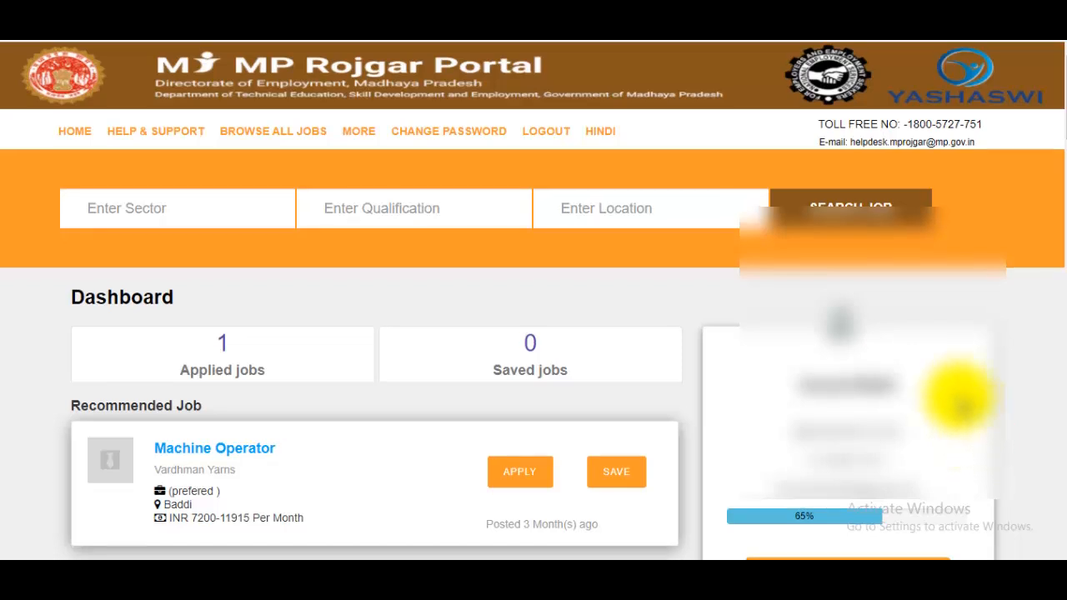
{"action": "scroll", "coordinate": [978, 429], "scroll_direction": "down", "scroll_amount": 3}
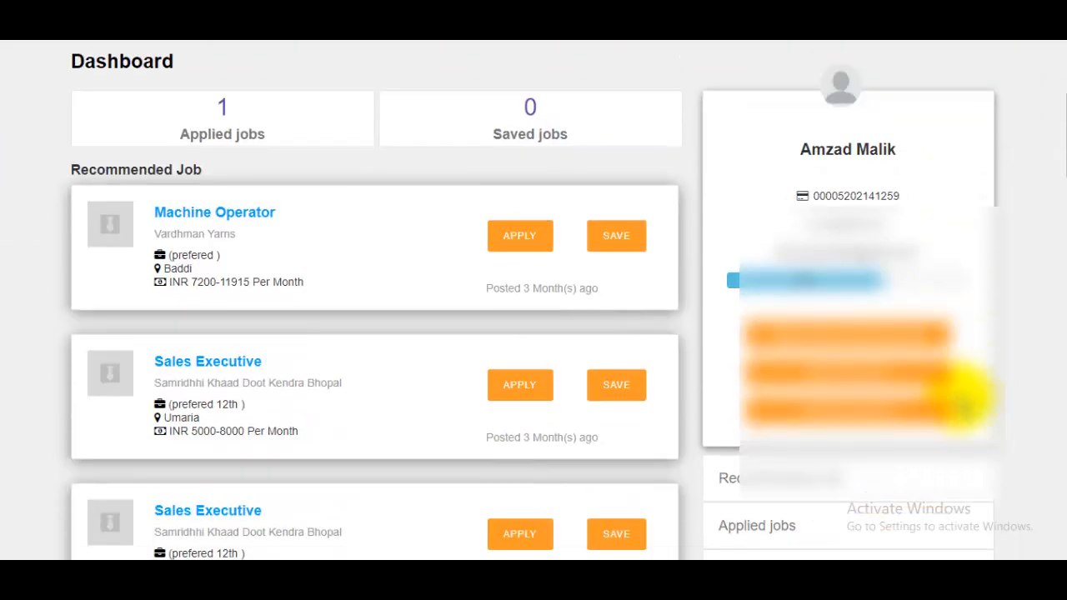
Step: Show the Applied jobs list with the Sales Executive post at Samridhhi Khaad Doot Kendra Bhopal, Mandla
{"action": "left_click", "coordinate": [777, 528]}
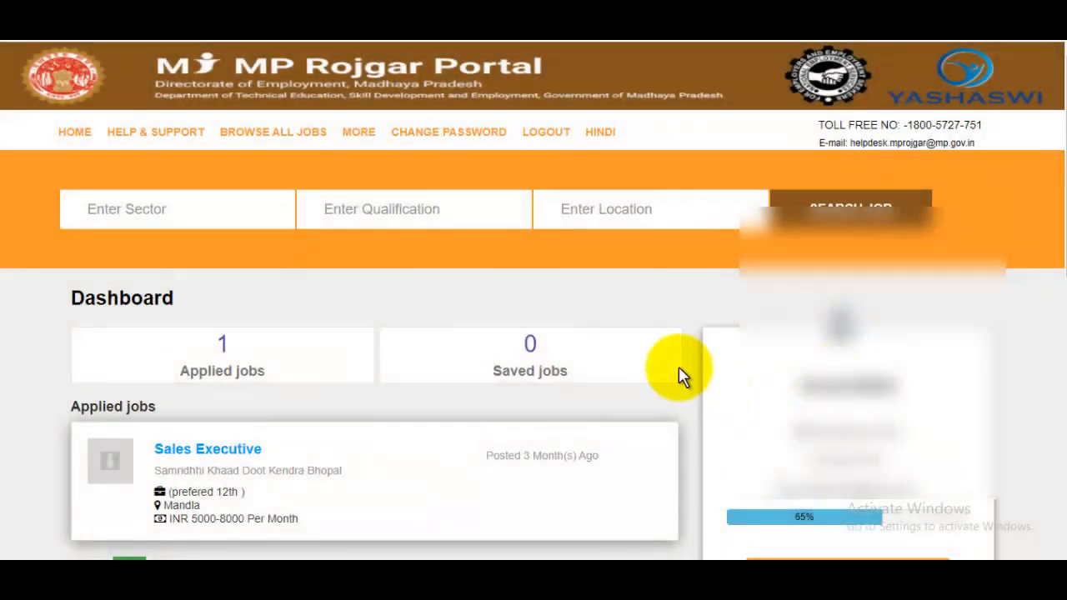
{"action": "scroll", "coordinate": [679, 376], "scroll_direction": "down", "scroll_amount": 1}
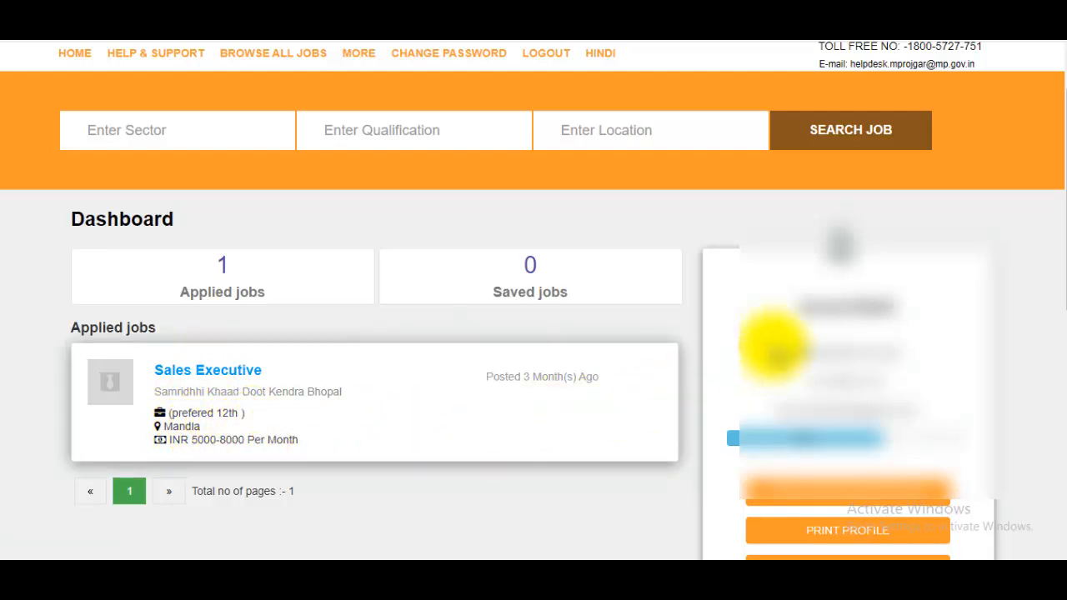
{"action": "scroll", "coordinate": [775, 345], "scroll_direction": "up", "scroll_amount": 1}
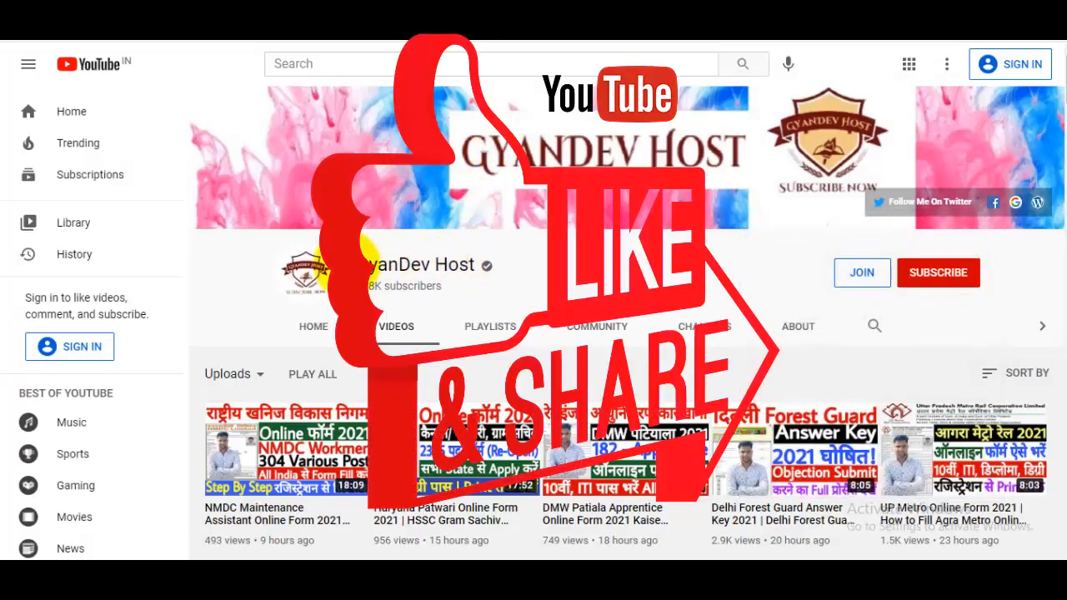
Step: Highlight the GyanDev Host channel name on its YouTube Videos page
{"action": "left_click_drag", "start_coordinate": [364, 265], "coordinate": [667, 254]}
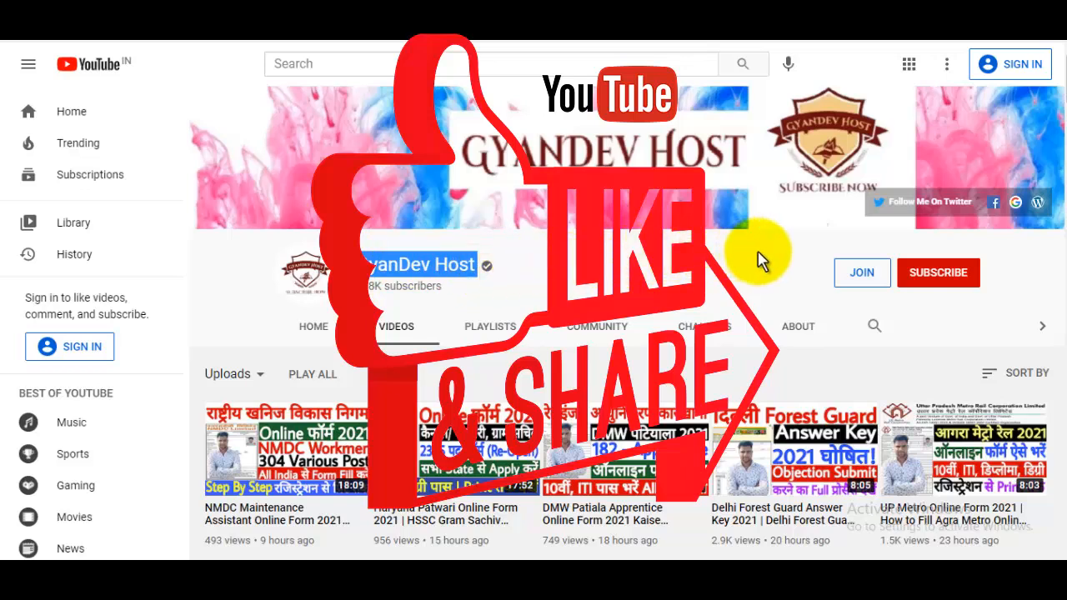